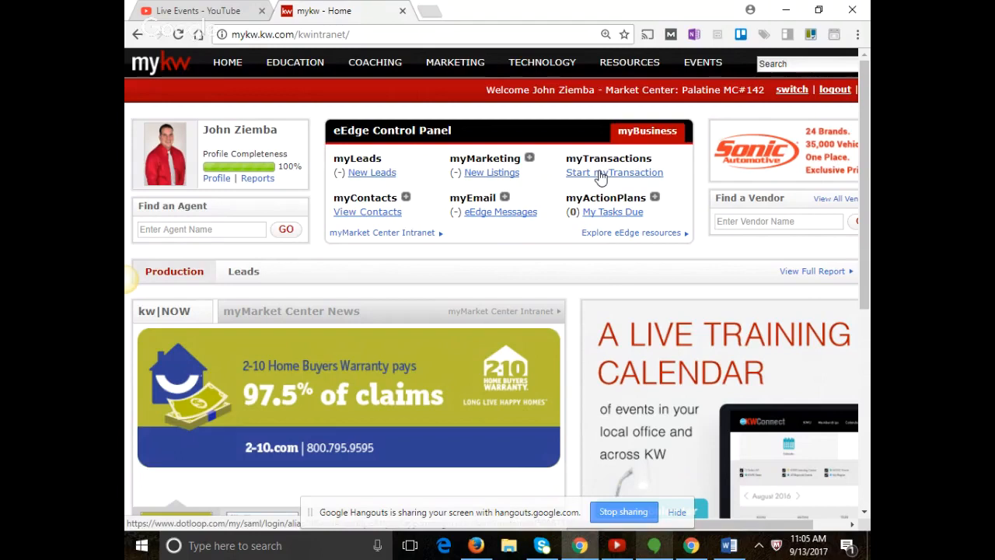
Open the myTransaction workspace and set the browser zoom to 100%.
left_click(600, 177)
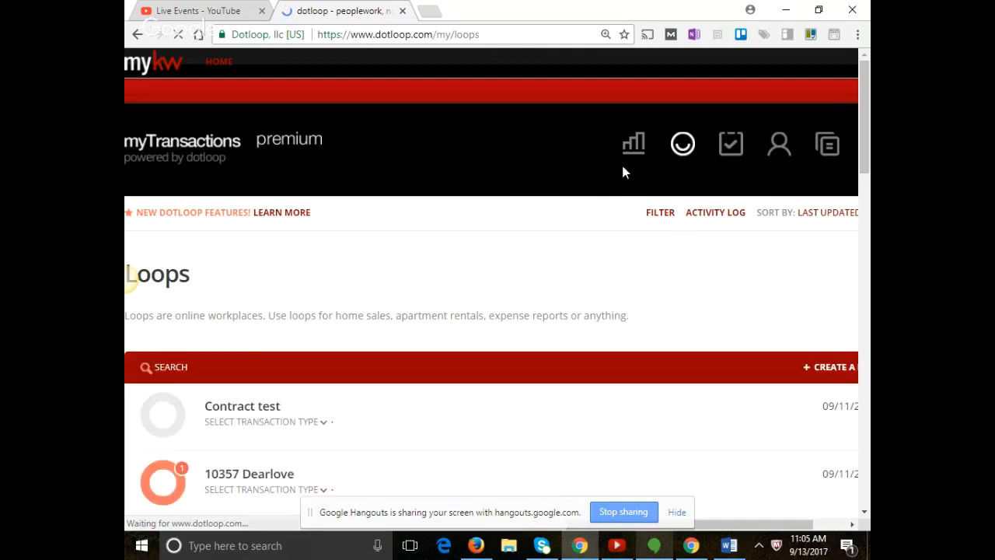
left_click(857, 34)
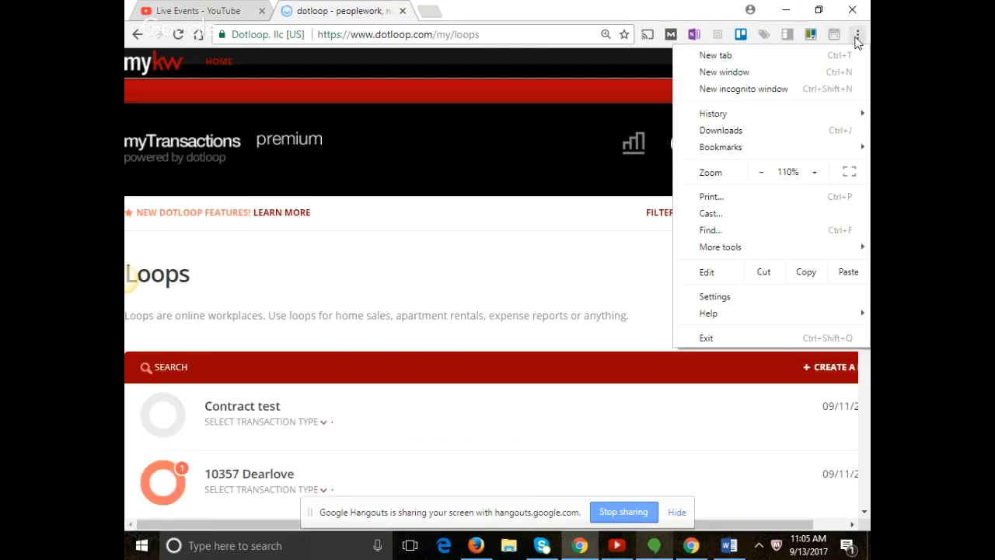
left_click(761, 174)
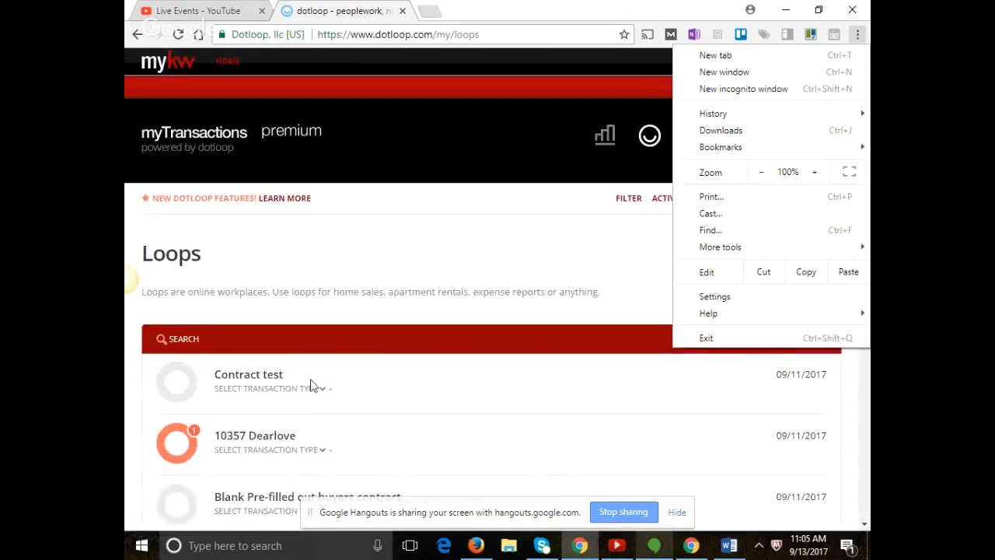
left_click(444, 218)
Go to the dotloop Templates page and start a new folder.
left_click(694, 137)
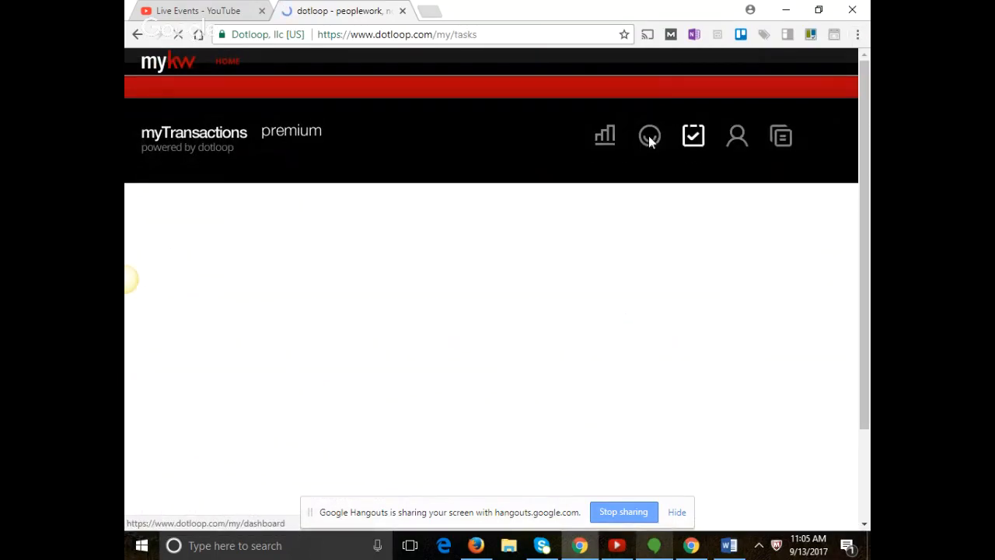
left_click(781, 140)
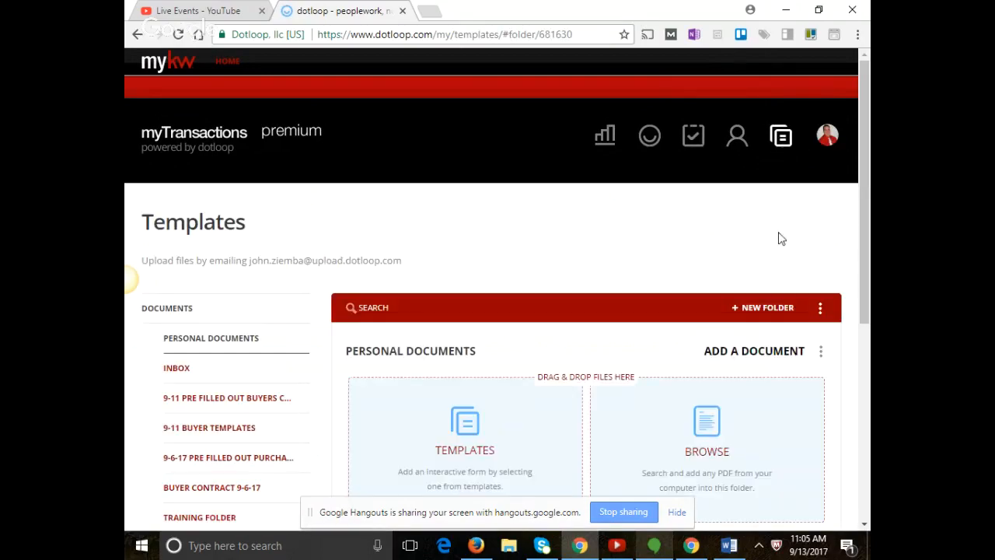
left_click(766, 308)
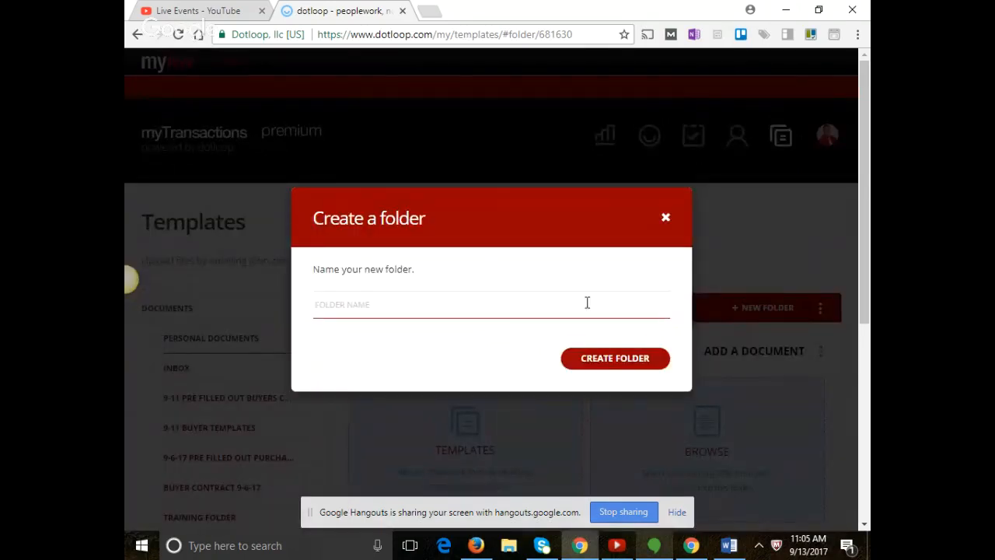
Create a template folder named '9-13 Listing Documents'.
type("941")
key("BackSpace")
type("-13 Listing Documents")
left_click(604, 358)
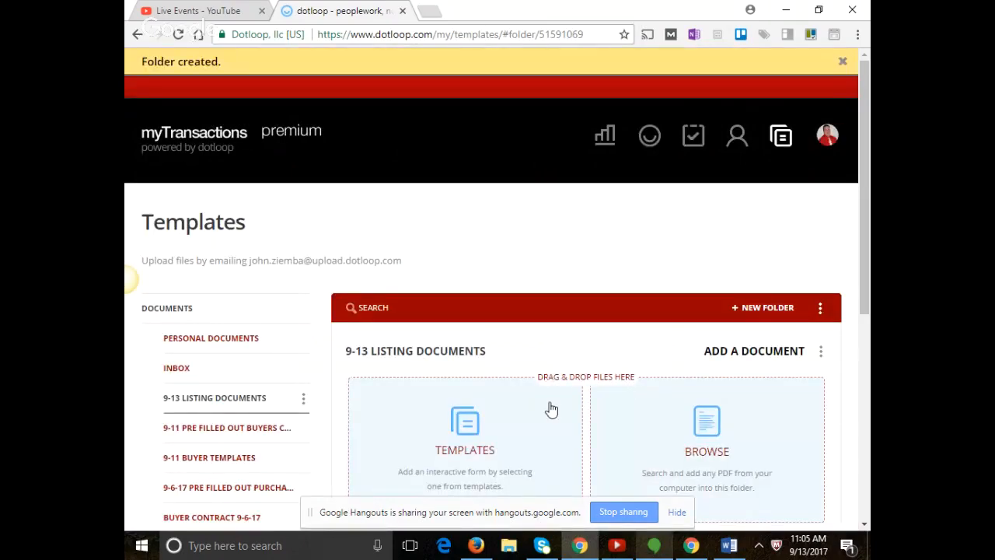
scroll(551, 410, "down", 1)
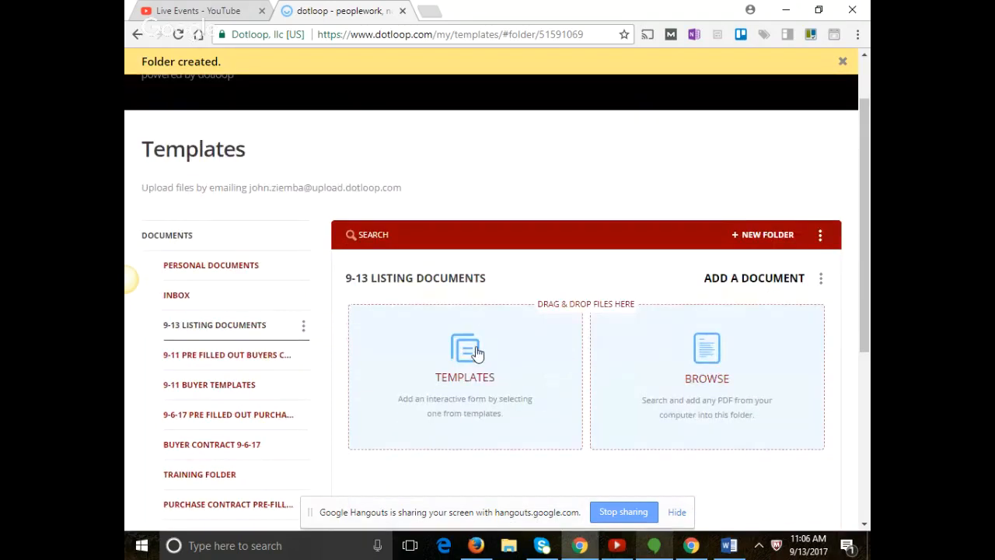
Show the Mainstreet Organization of Realtors interactive forms in the template library and focus the search box.
left_click(478, 354)
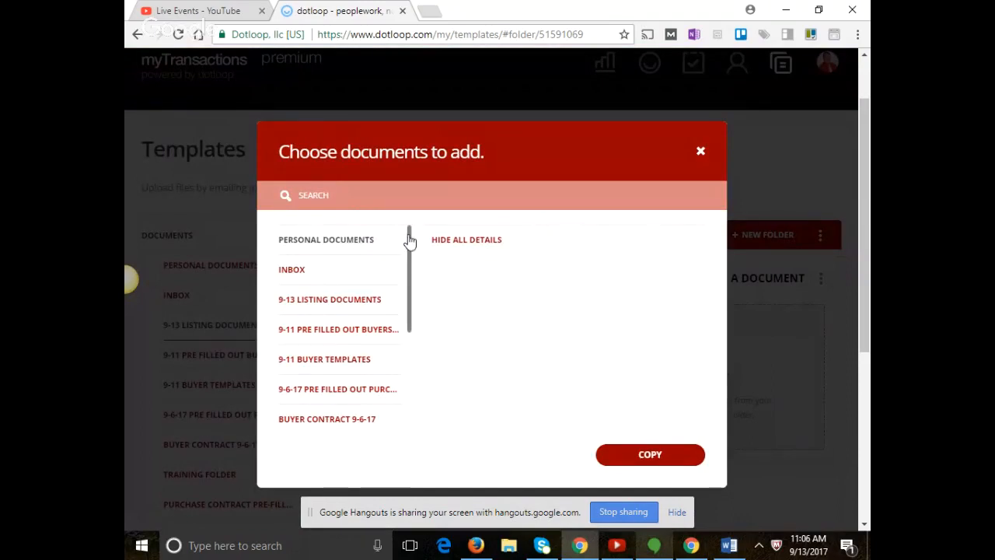
left_click_drag(407, 237, 410, 339)
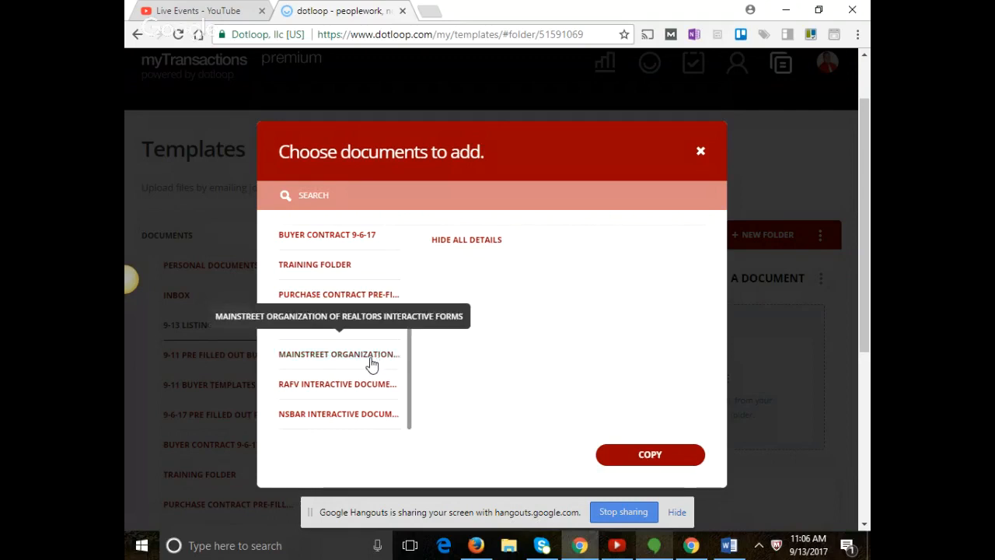
left_click(372, 355)
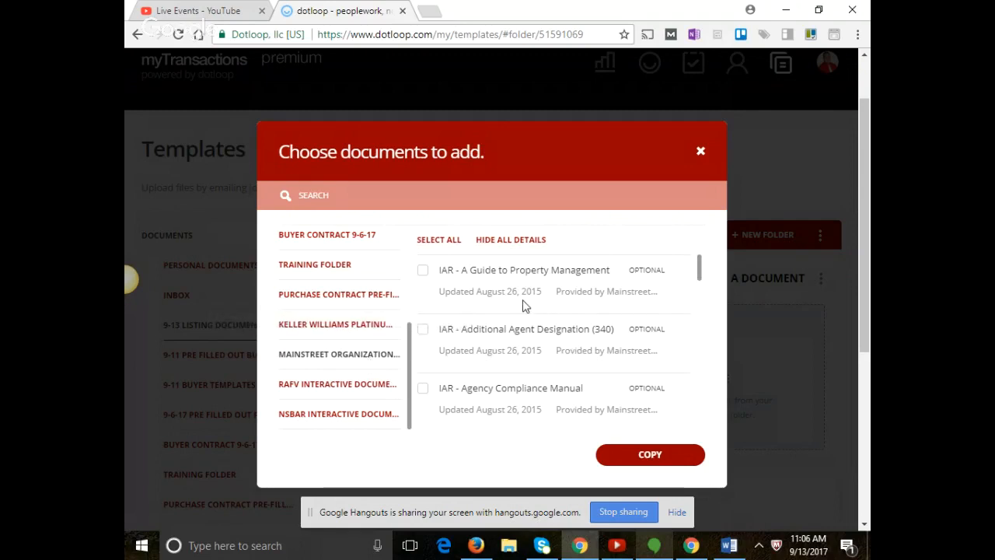
left_click(498, 198)
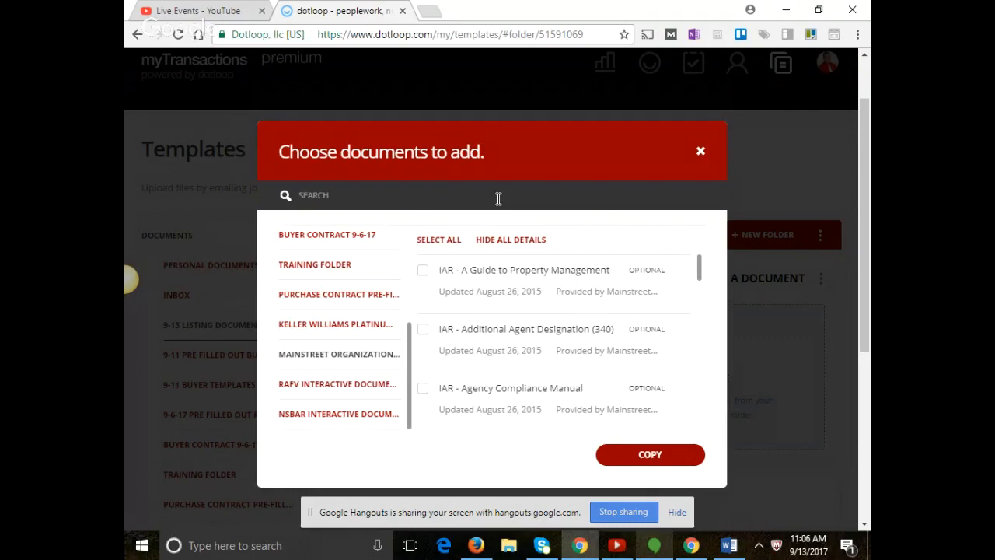
Search the form library for 'exclusive marketing' and browse the results.
type("ecclusing")
key("BackSpace")
key("BackSpace")
type("ve")
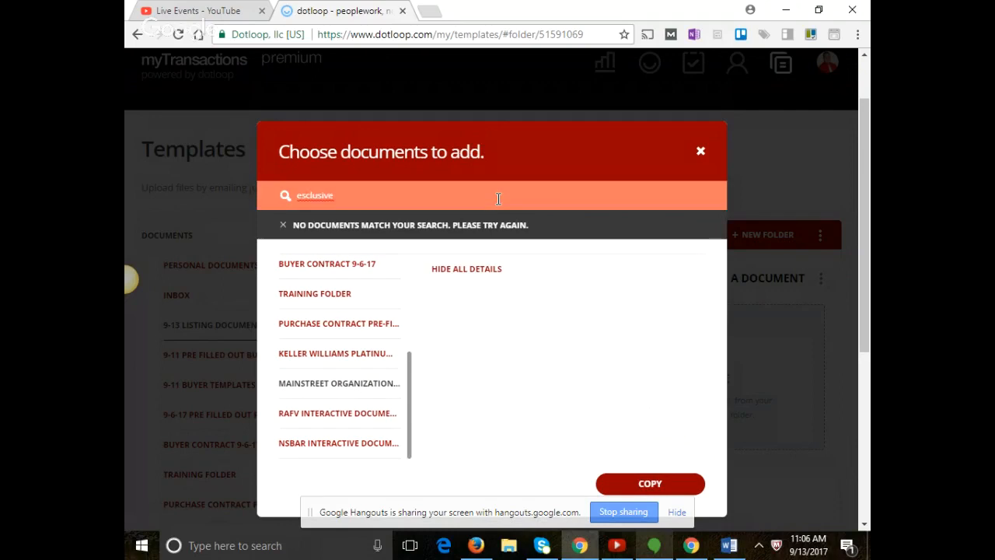
key("BackSpace")
key("BackSpace")
key("BackSpace")
key("BackSpace")
key("BackSpace")
key("BackSpace")
key("BackSpace")
key("BackSpace")
type("xcl")
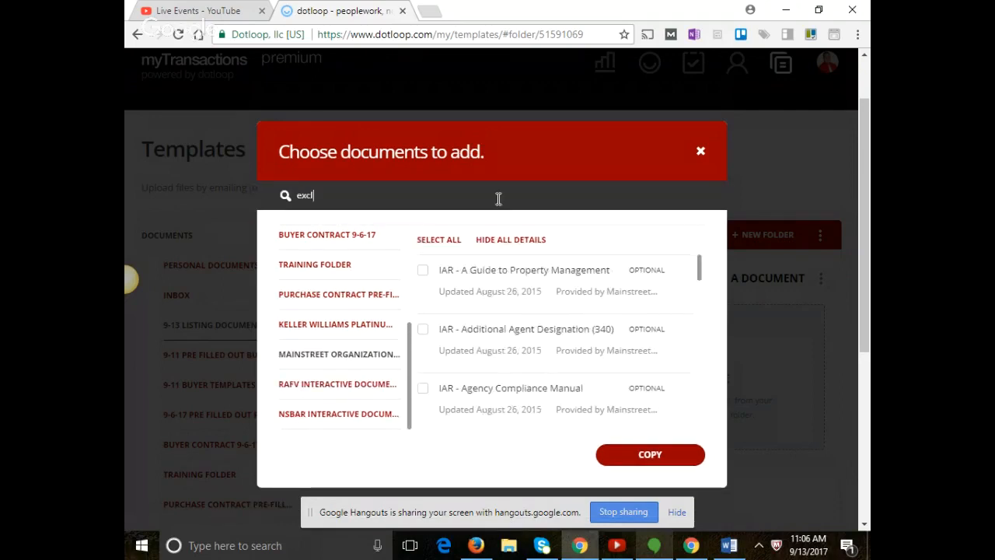
type("us")
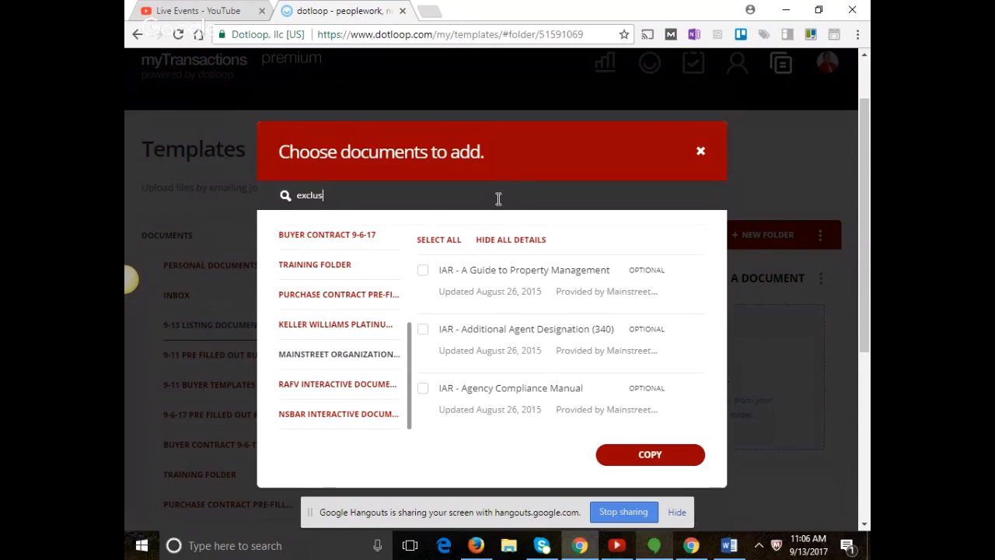
type("i")
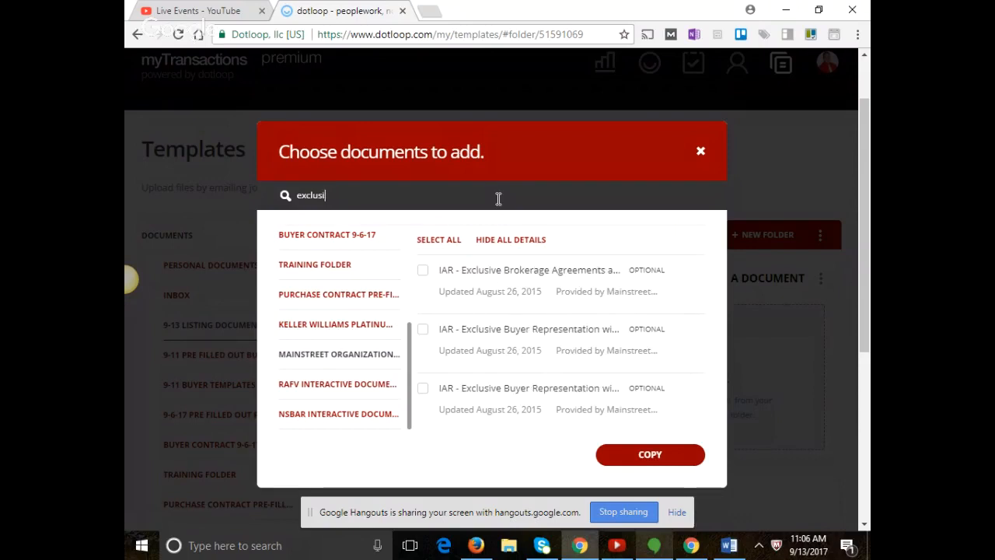
type("ve market")
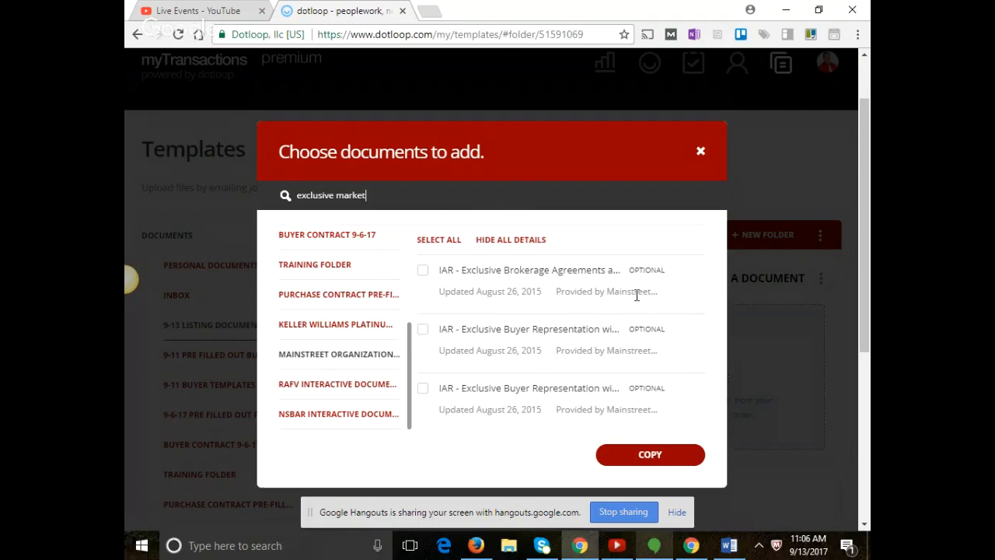
type("ing")
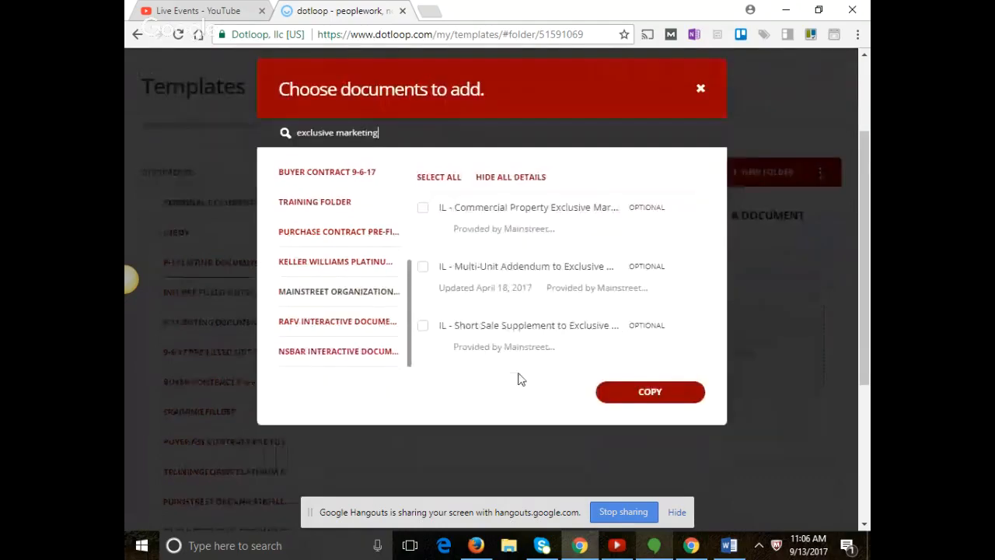
scroll(513, 366, "down", 1)
scroll(502, 302, "up", 1)
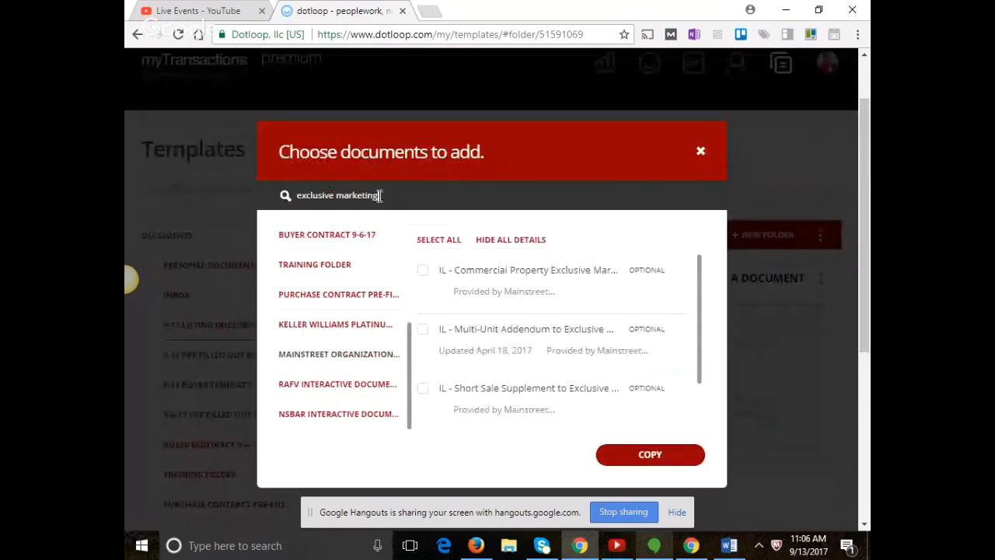
Search for 'right to sell' and tick the IL - Residential Exclusive Right to Sell form.
left_click_drag(389, 195, 127, 177)
type("ri")
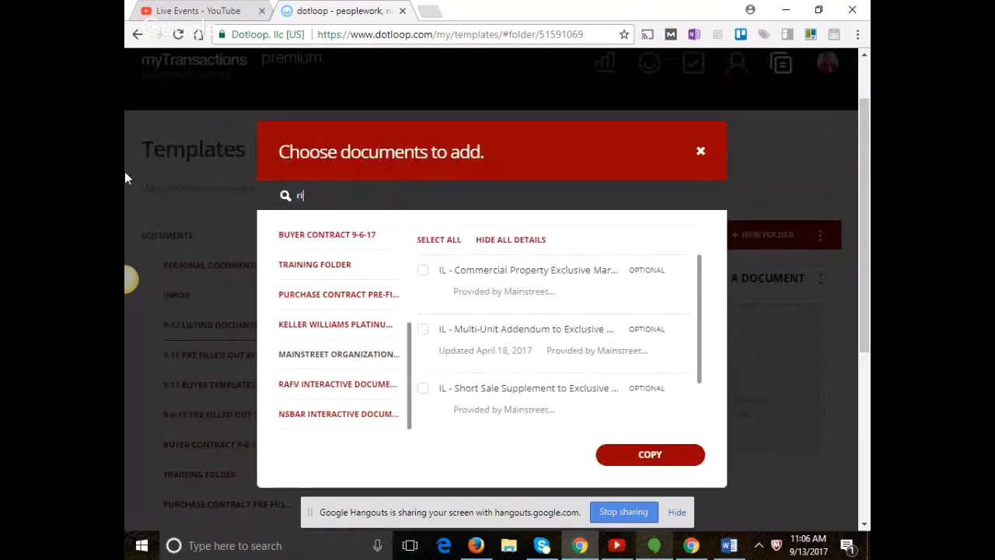
type("ght to sell")
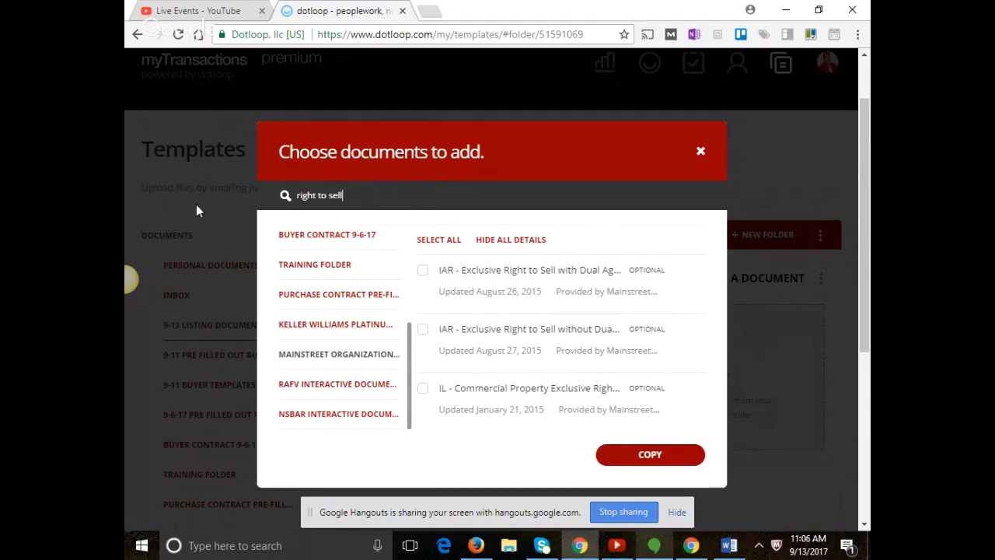
scroll(601, 319, "down", 1)
scroll(600, 322, "down", 3)
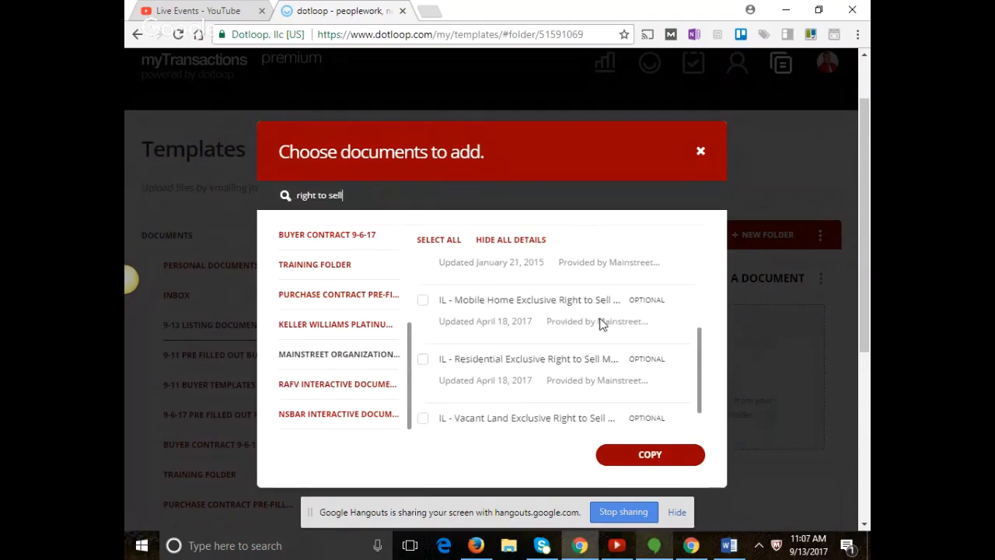
scroll(576, 322, "up", 1)
scroll(573, 322, "up", 2)
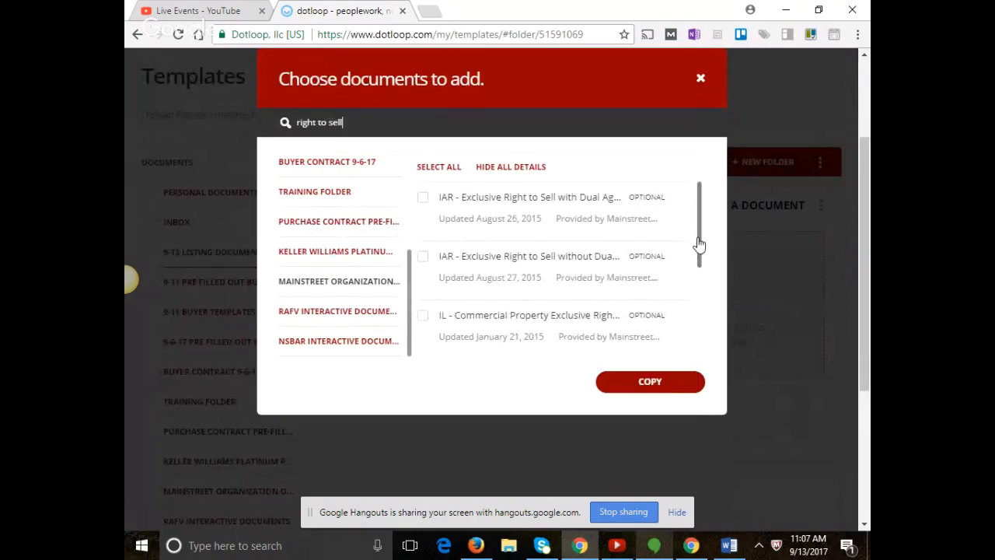
left_click_drag(696, 249, 689, 331)
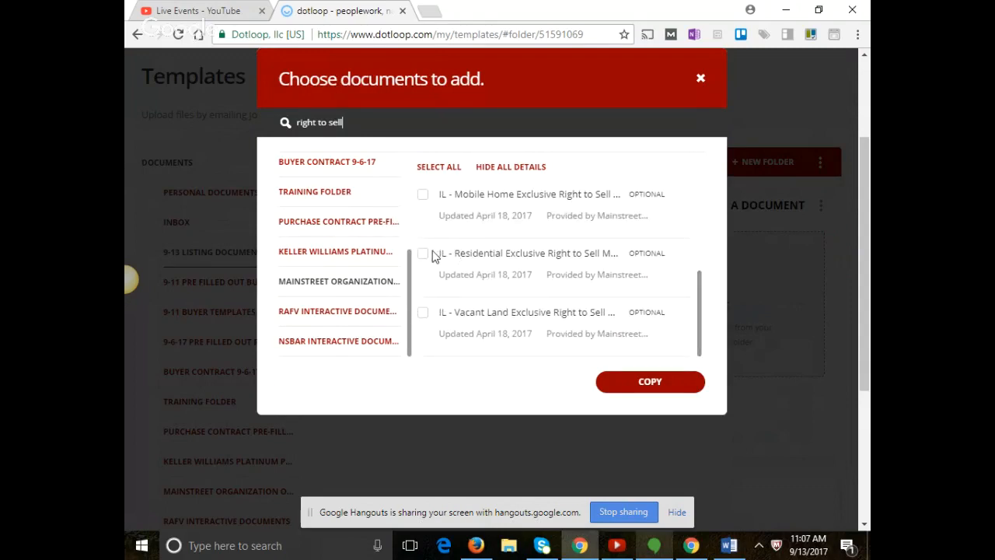
left_click(422, 254)
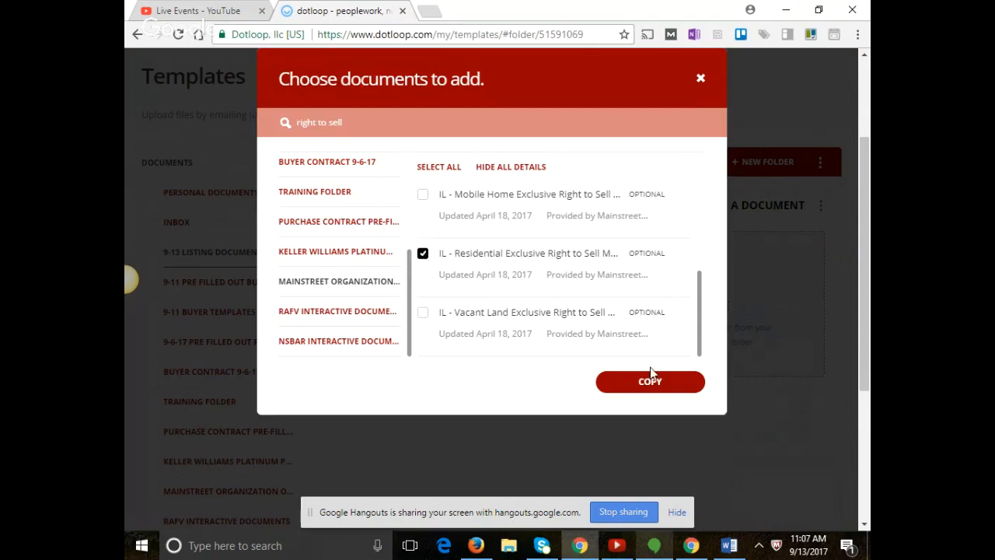
Copy the IL Residential Exclusive Right to Sell form into 9-13 Listing Documents.
left_click(652, 387)
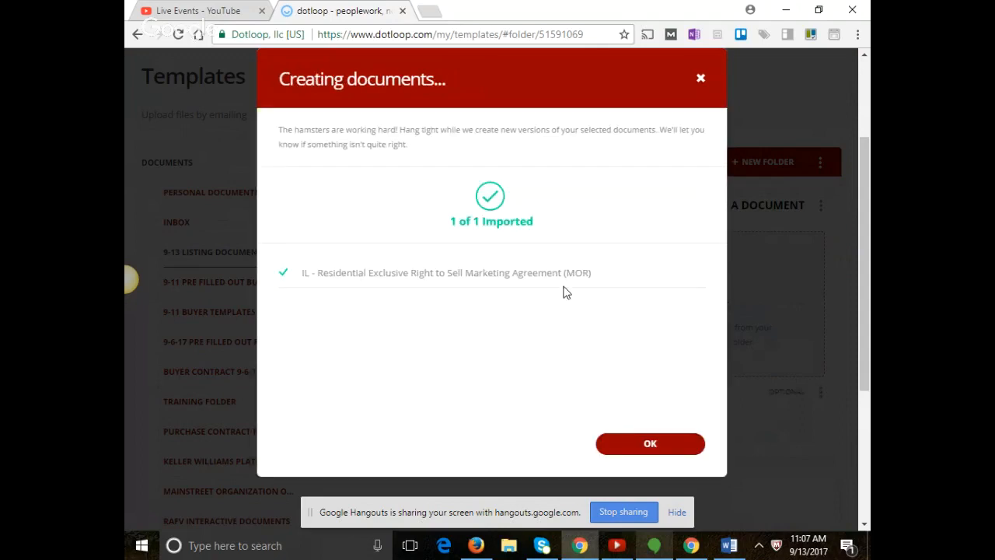
left_click(641, 449)
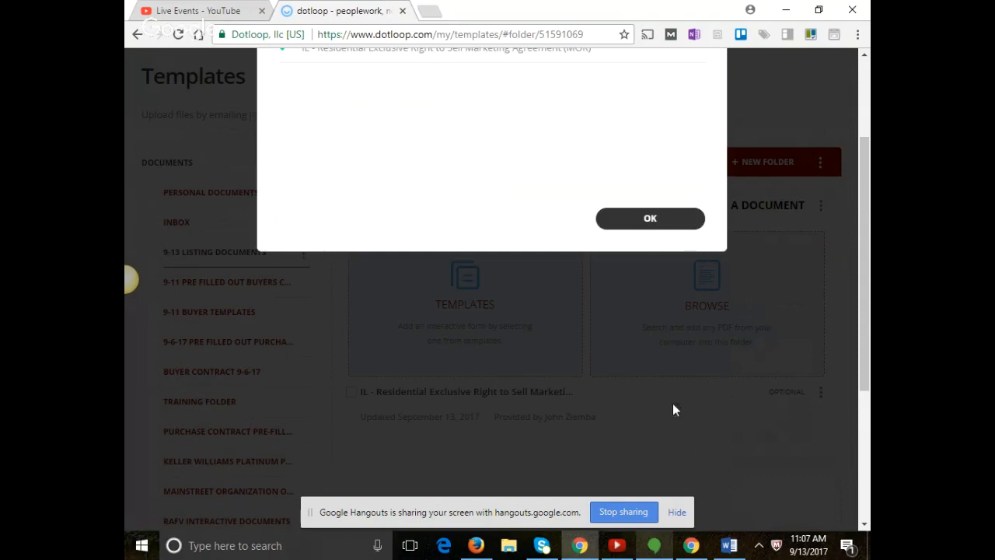
left_click(677, 512)
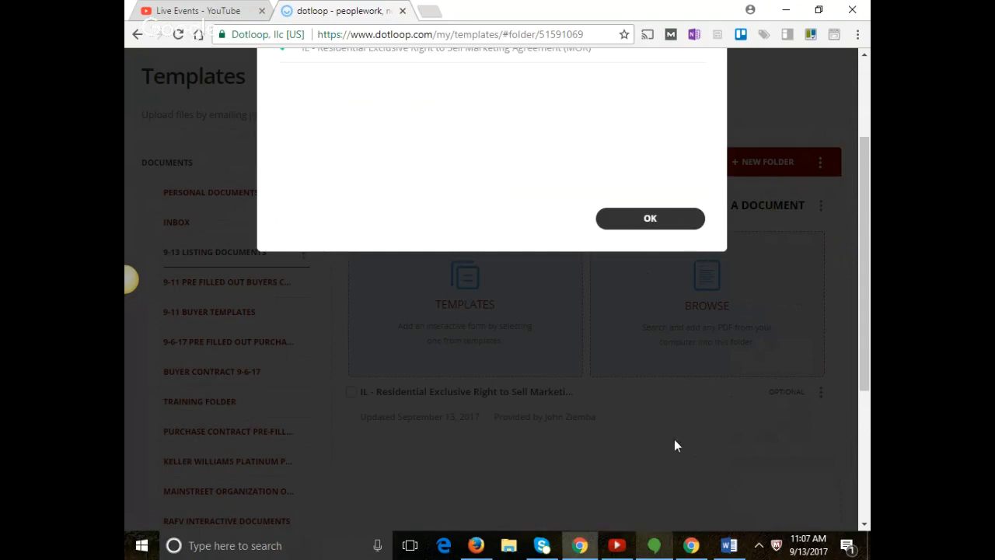
left_click(646, 220)
scroll(609, 282, "down", 3)
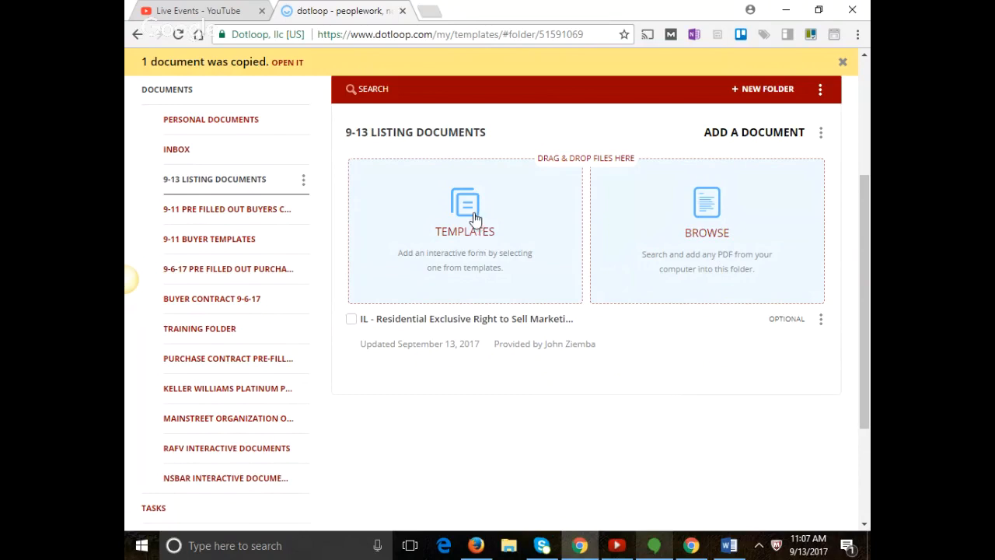
Open the agreement and enter 'Keller Williams Platinum Partners' as the brokerage.
left_click(489, 325)
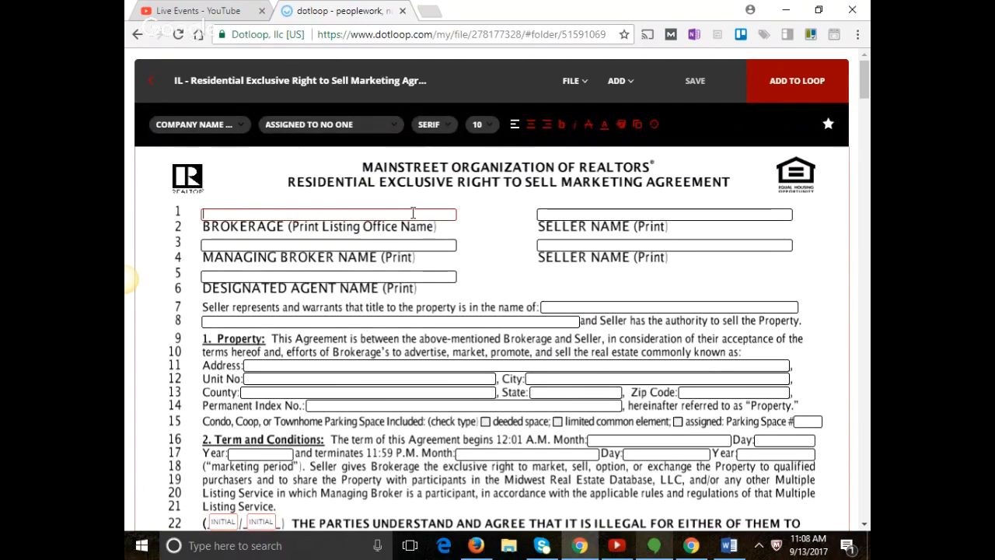
type("Keller Willi")
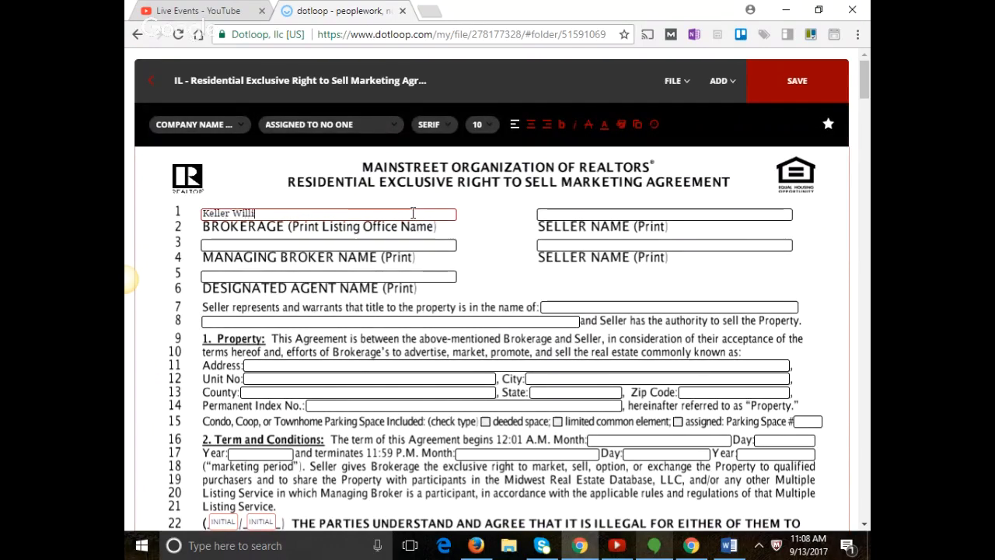
type("ams Plati")
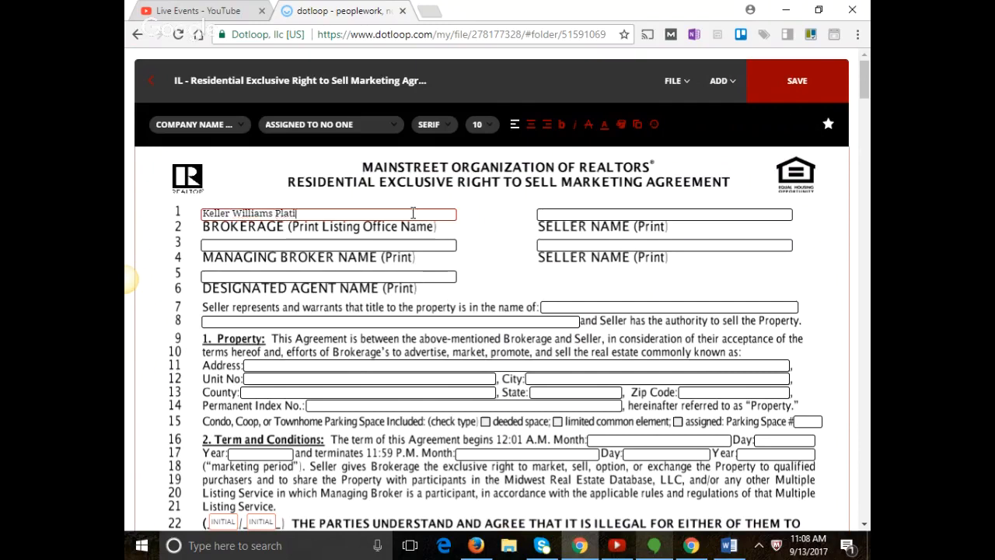
type("num Partners")
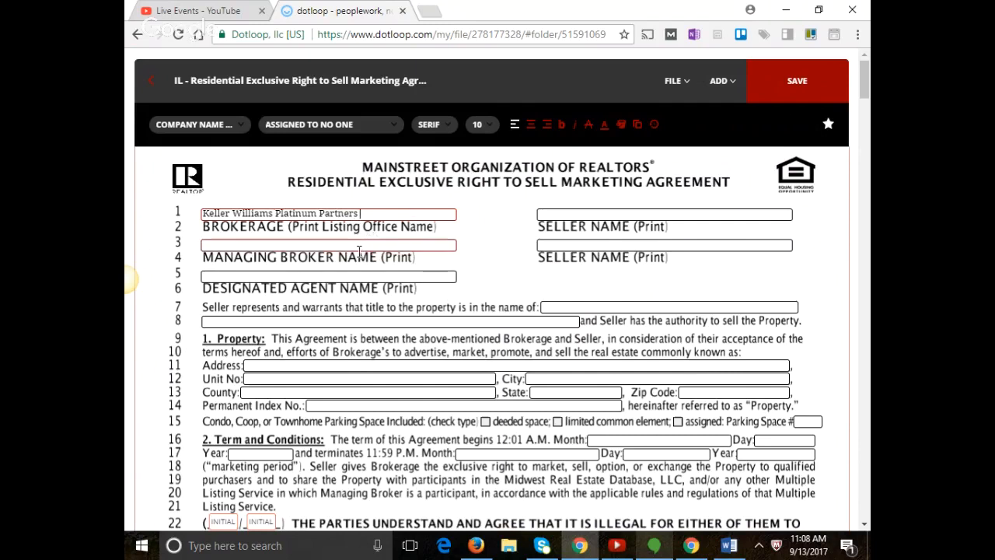
Enter the managing broker's and designated agent's names on lines 3 and 5.
left_click(358, 245)
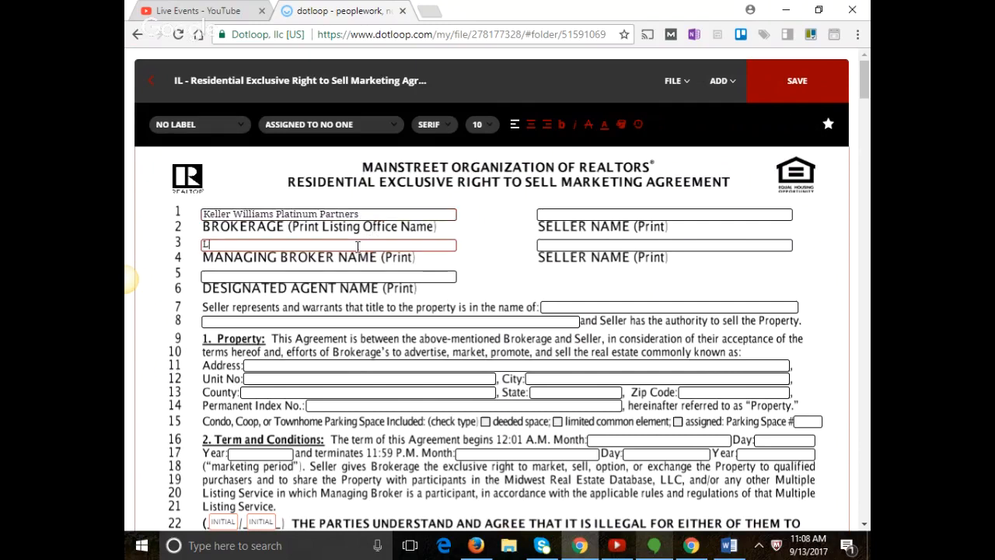
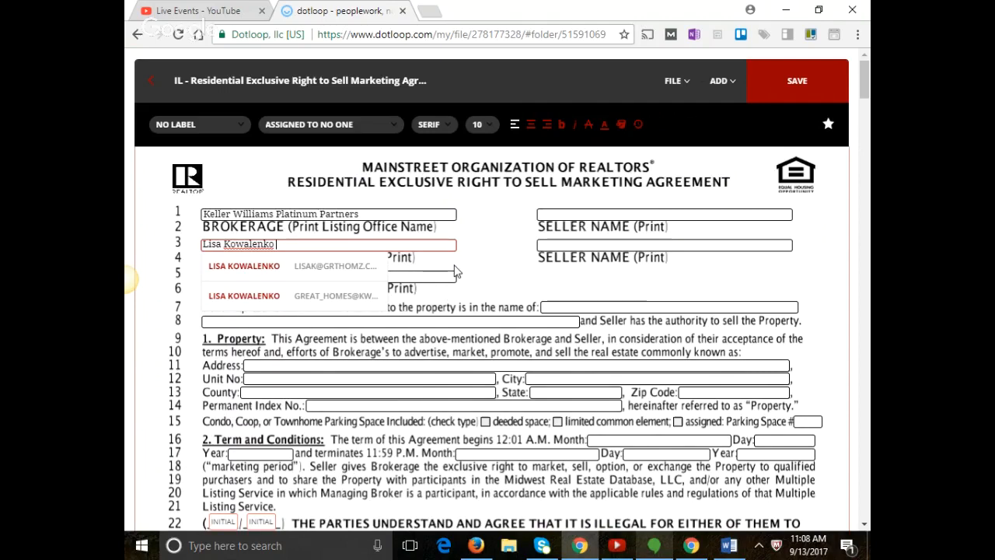
left_click(412, 276)
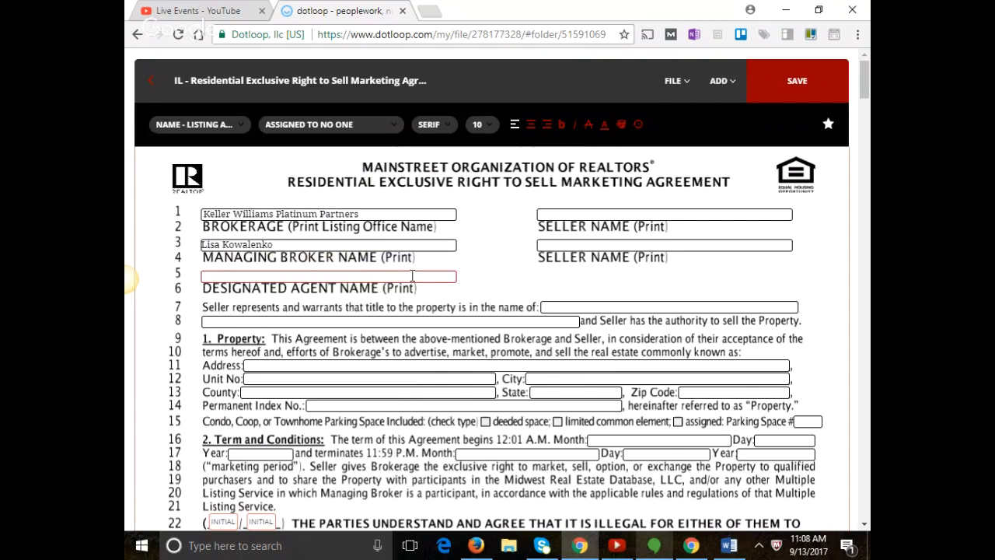
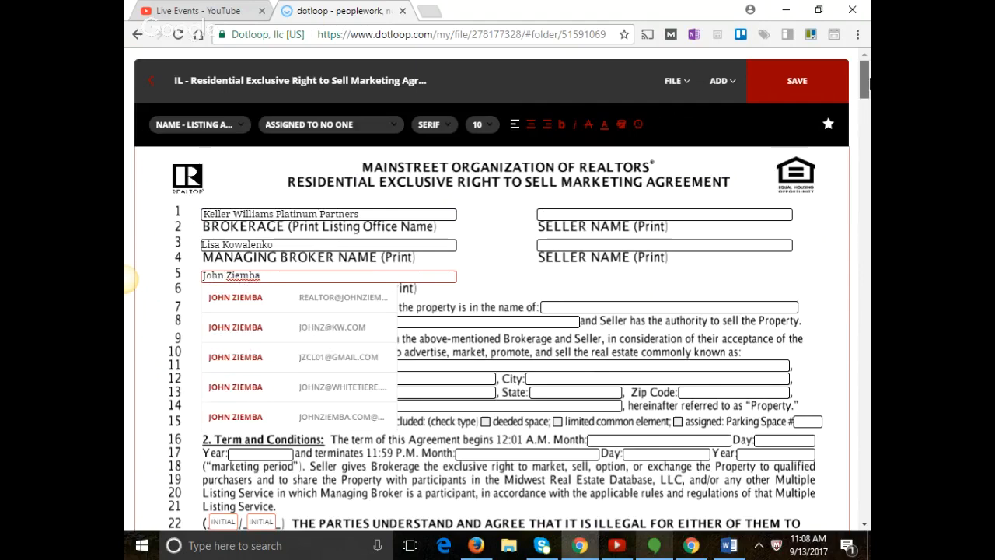
left_click_drag(864, 81, 865, 453)
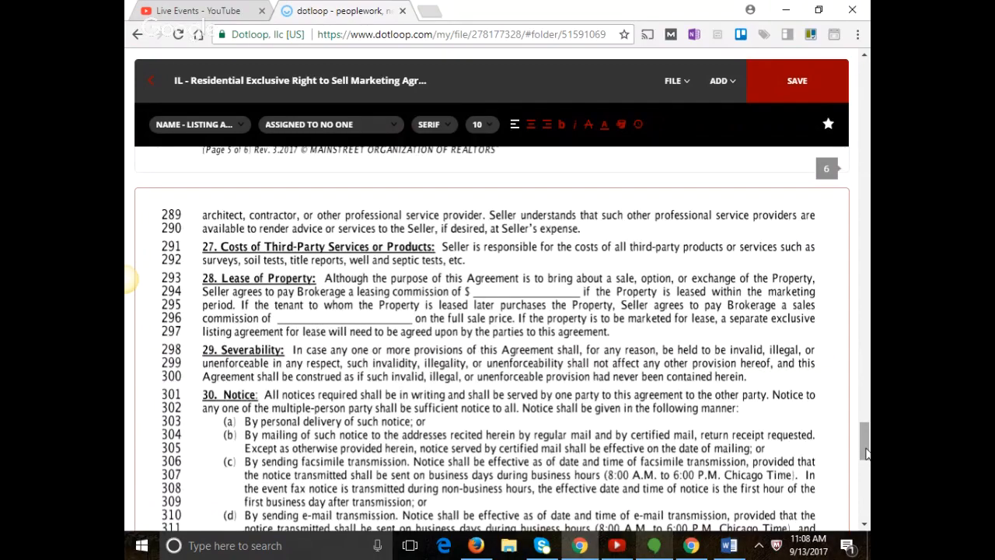
On the signature page, enter the managing broker's printed name and the office street address.
left_click_drag(867, 454, 867, 497)
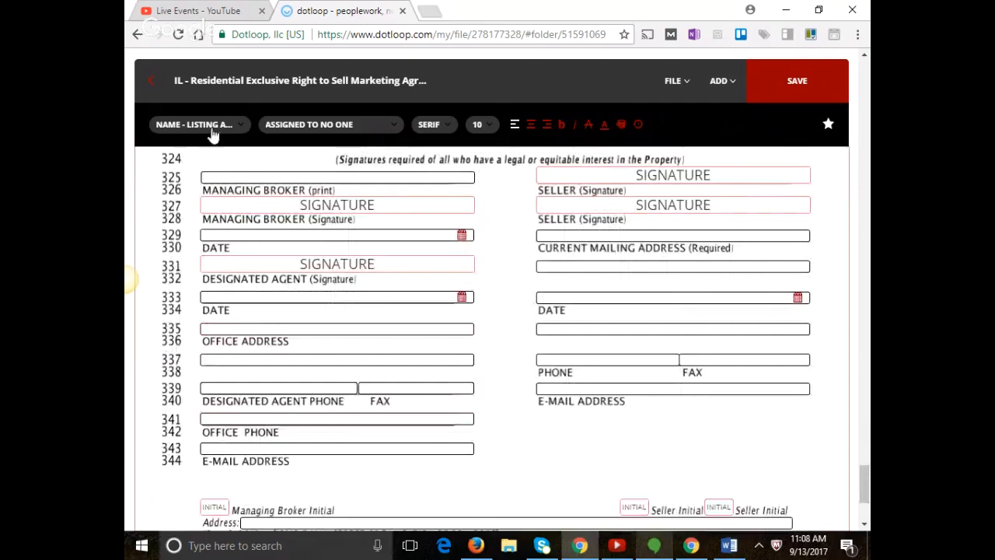
left_click(217, 177)
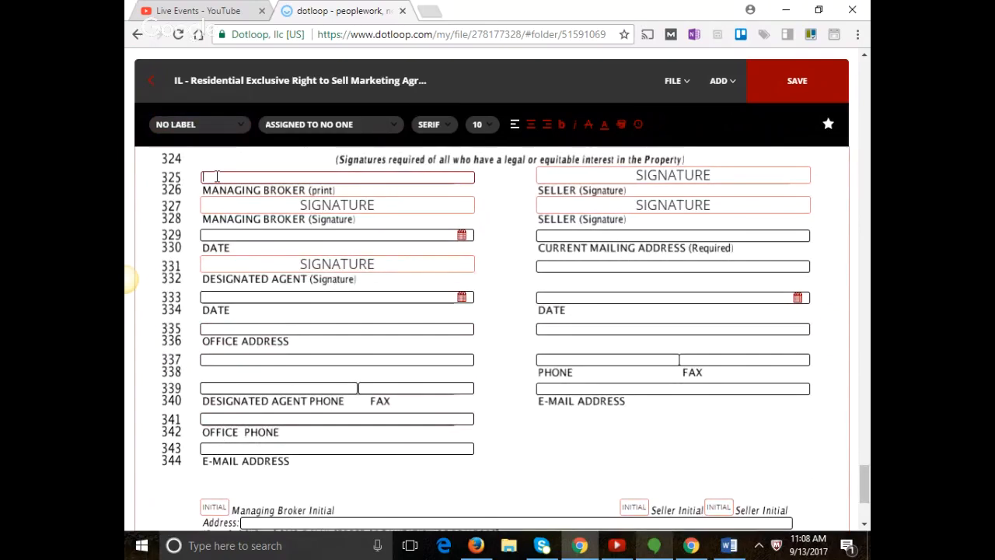
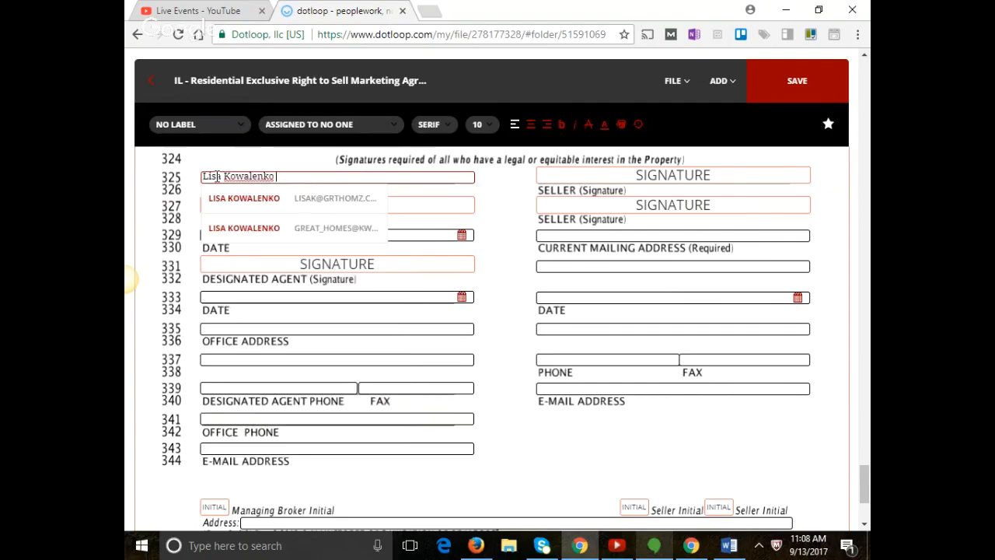
left_click(233, 330)
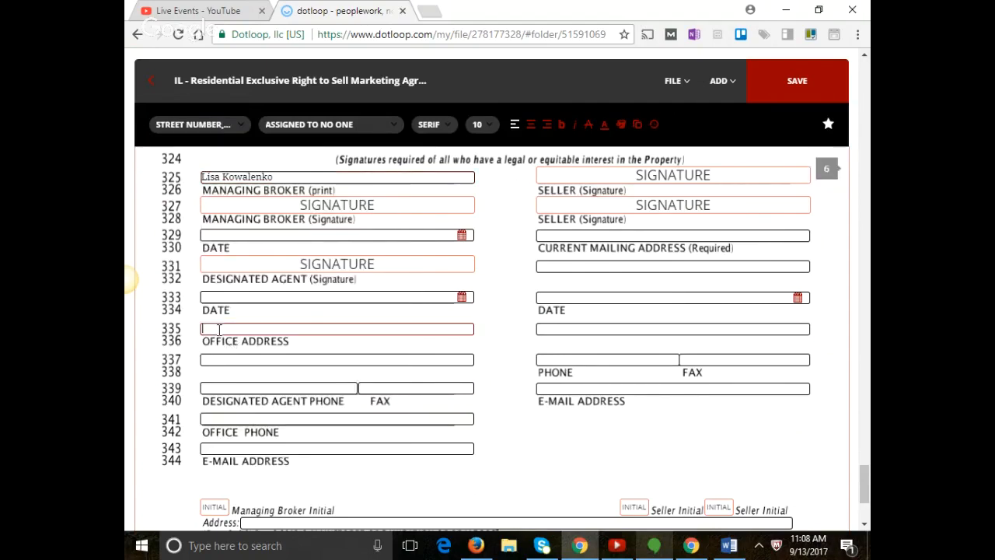
type("800 E")
key("BackSpace")
key("BackSpace")
key("BackSpace")
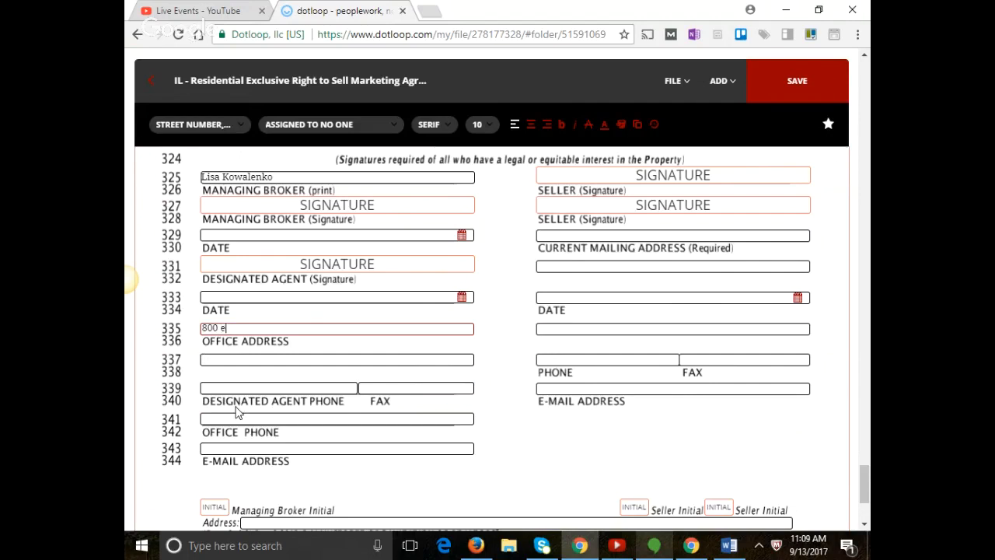
type("E. Northes")
type("west High")
type("wa")
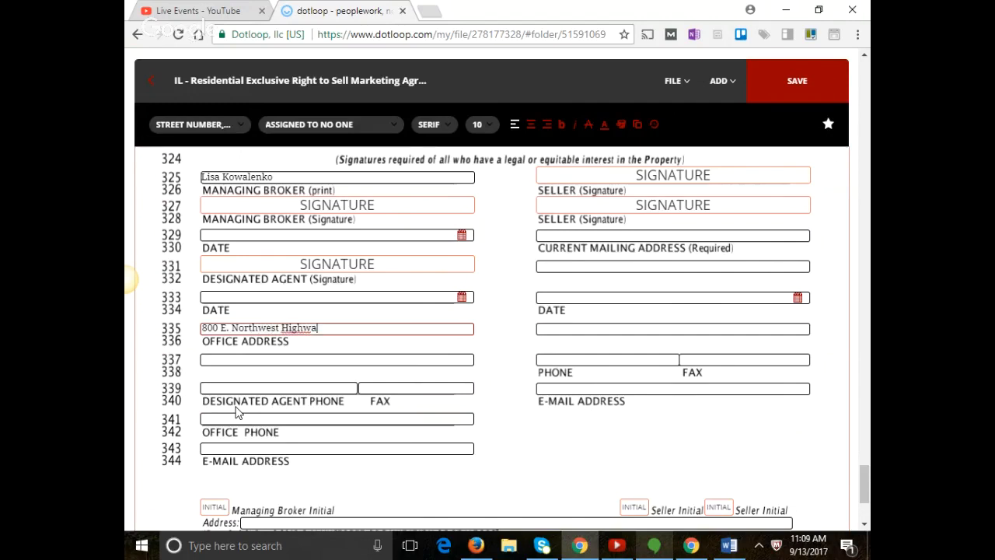
type("y Suor")
key("BackSpace")
key("BackSpace")
key("BackSpace")
type("lote")
key("BackSpace")
key("BackSpace")
key("BackSpace")
key("BackSpace")
key("BackSpace")
type("uite 200")
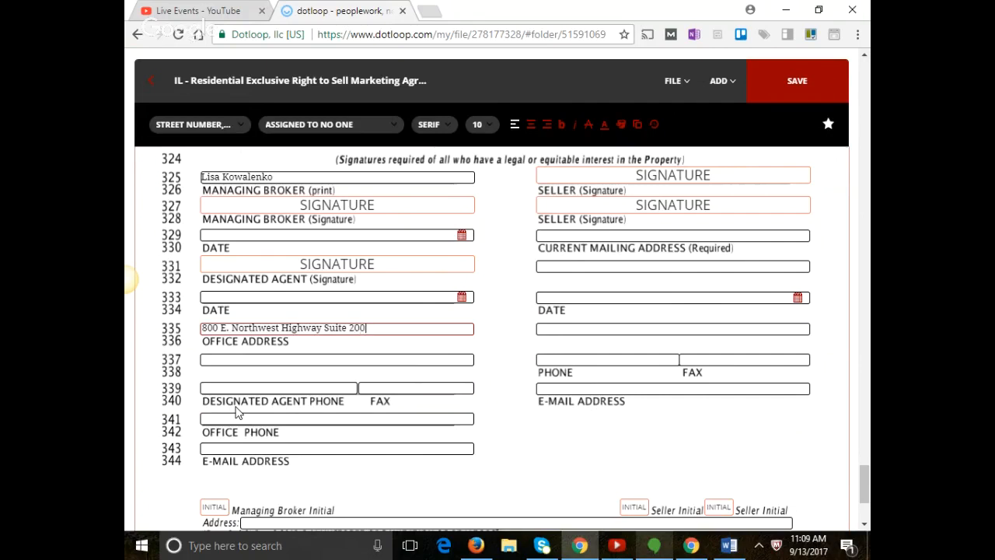
Fill in the office city/state/zip line and the designated agent's phone number.
left_click(254, 362)
type("Palatine,")
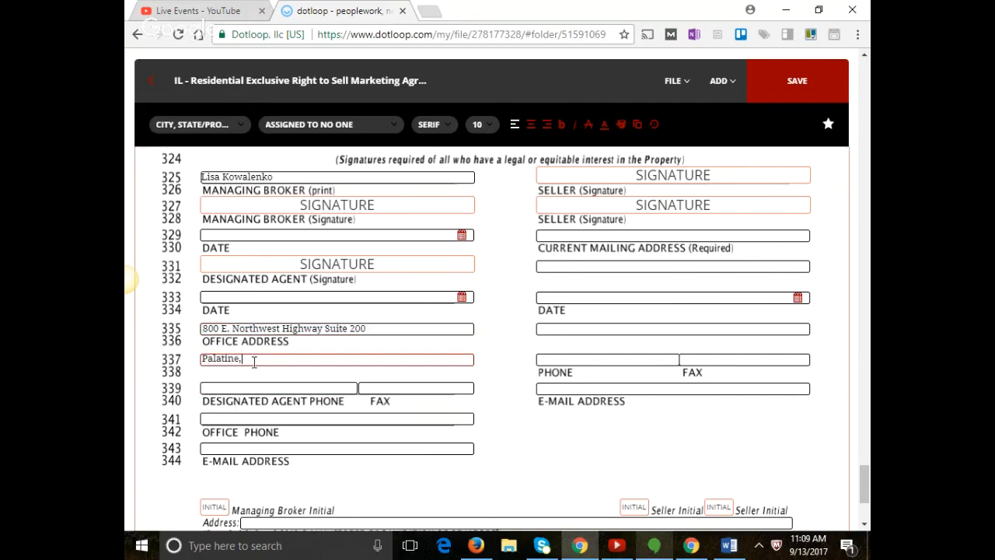
type(" IL 60074")
left_click(281, 387)
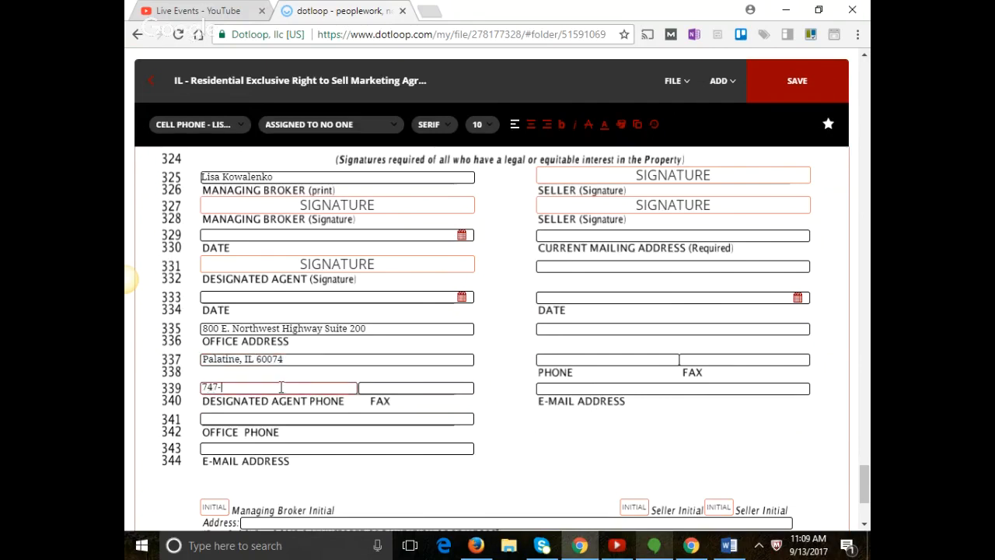
Enter the office phone number on the signature page.
left_click(249, 418)
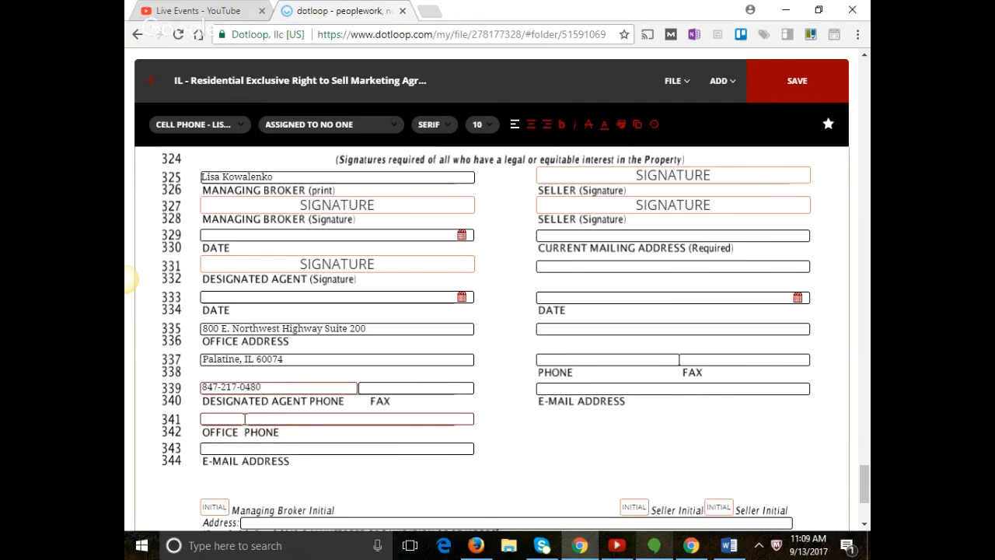
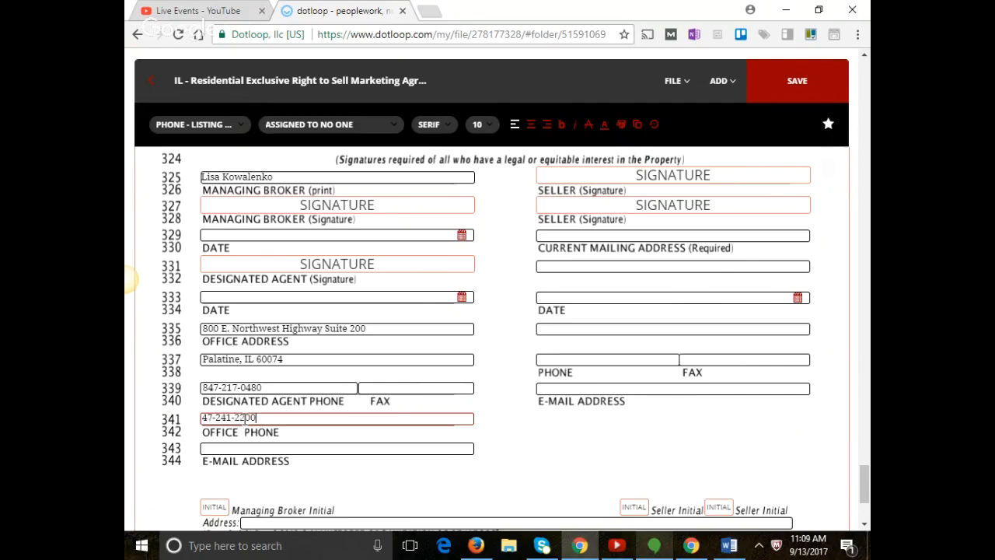
left_click(379, 388)
left_click(204, 418)
type("8")
key("BackSpace")
key("BackSpace")
key("BackSpace")
key("BackSpace")
key("BackSpace")
key("BackSpace")
key("BackSpace")
key("BackSpace")
key("BackSpace")
key("BackSpace")
key("BackSpace")
Add the office fax number and the agent's e-mail address, then save the template.
left_click(403, 387)
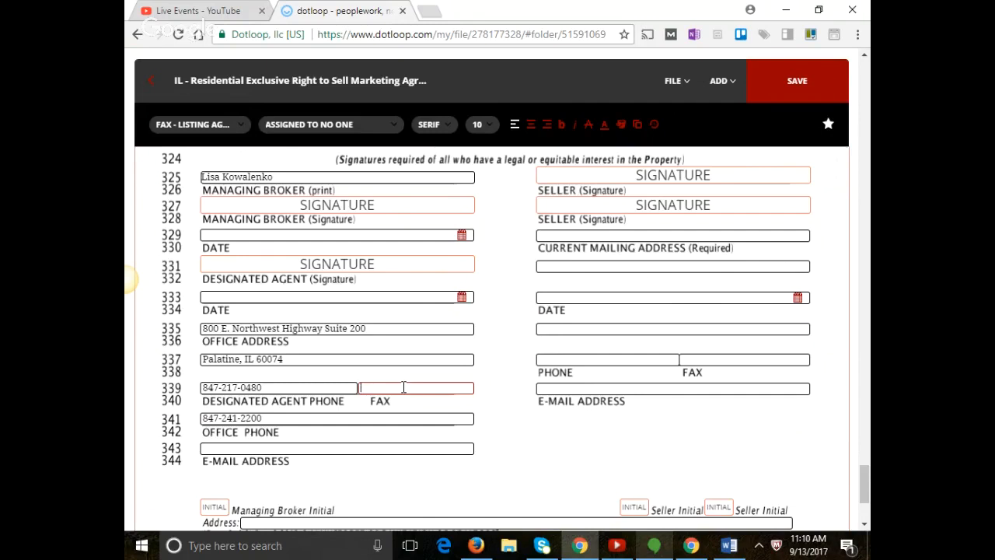
type("85")
key("BackSpace")
key("BackSpace")
type("5")
left_click(342, 449)
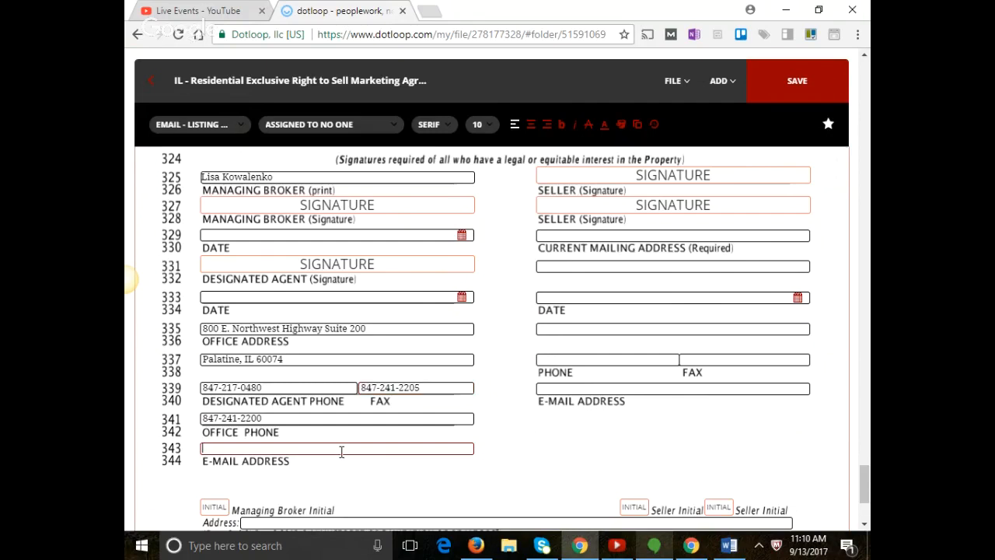
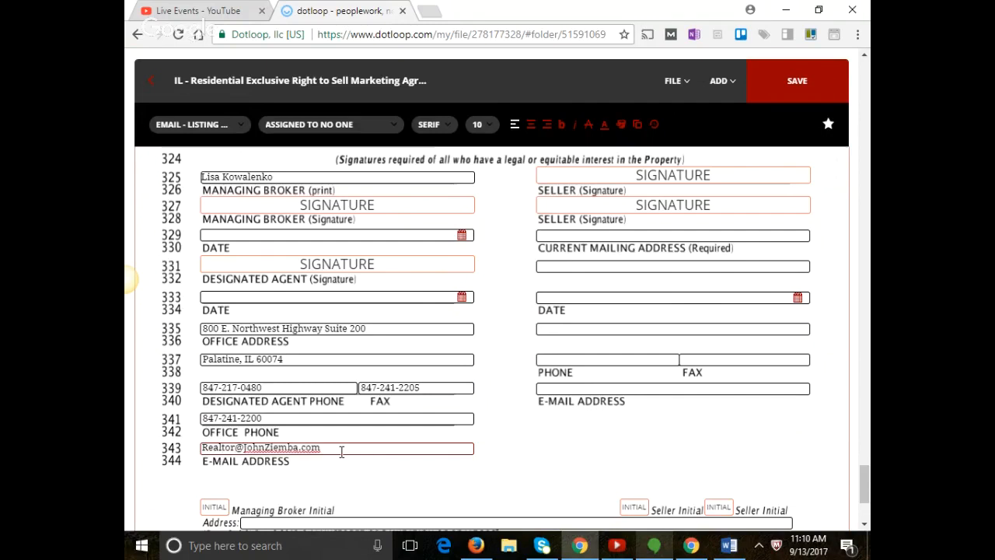
left_click(811, 81)
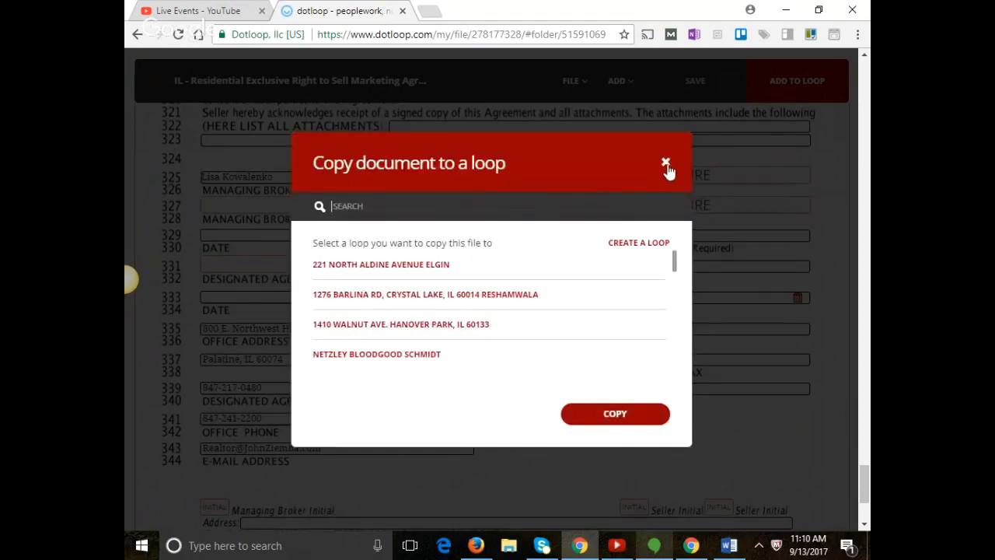
Dismiss the copy-to-a-loop prompt, leave the agreement and go to the Loops list.
left_click(667, 166)
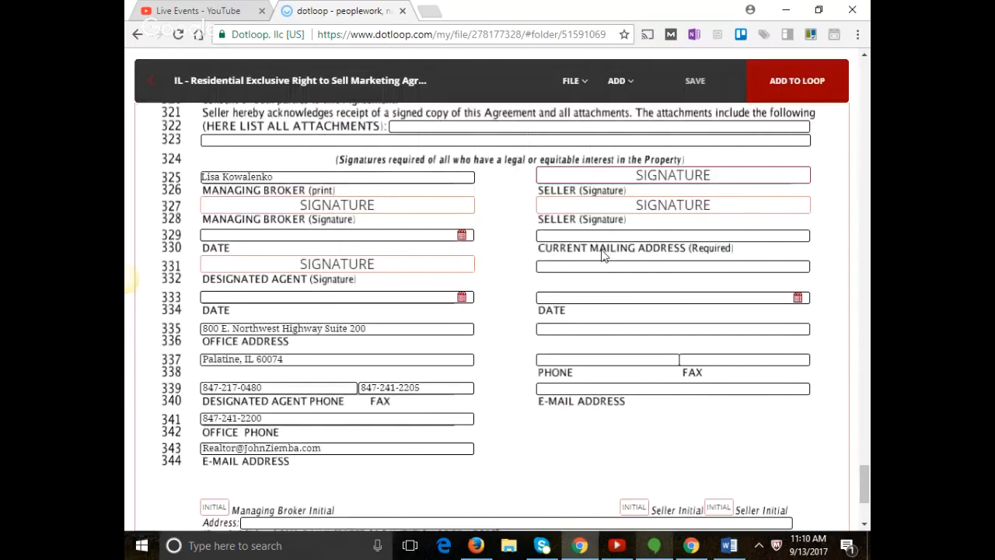
scroll(603, 256, "up", 2)
left_click(148, 93)
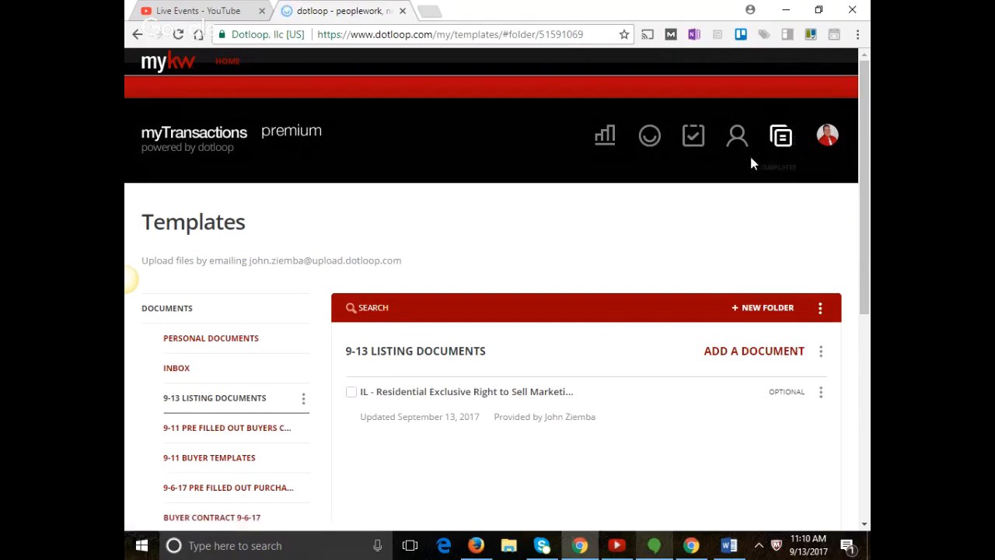
left_click(652, 138)
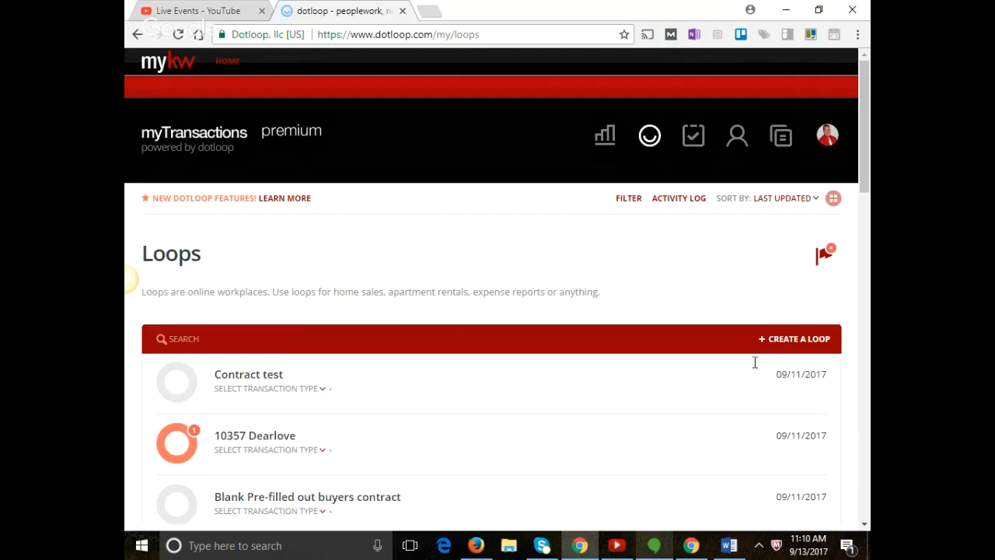
Create a new loop named 'Listing'.
left_click(812, 340)
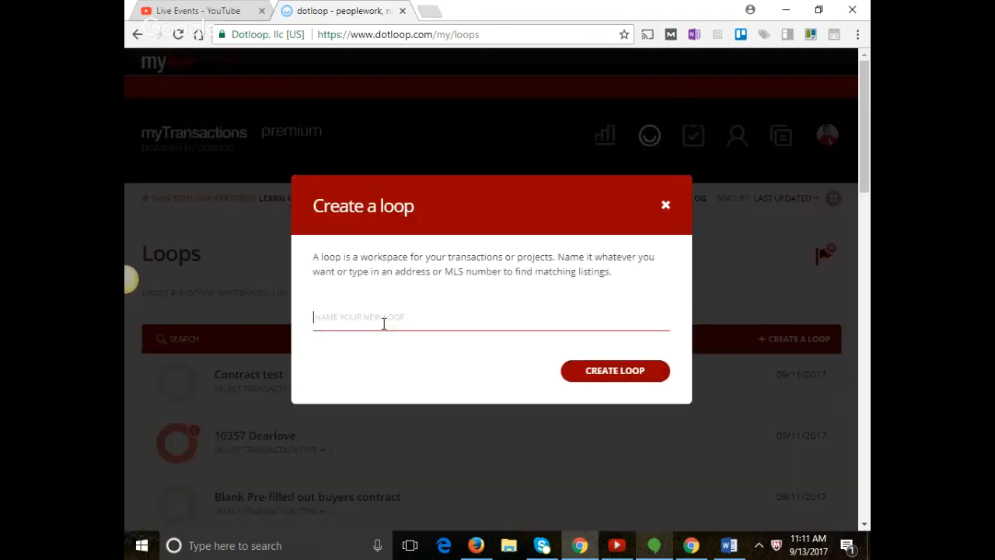
type("Listing")
key("Return")
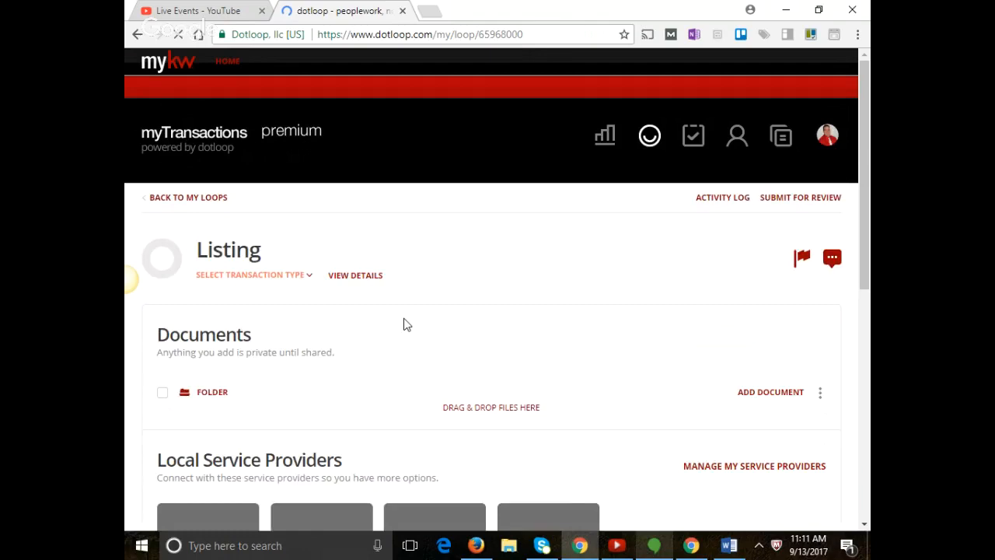
scroll(405, 324, "down", 3)
Copy the Exclusive Right to Sell agreement from 9-13 Listing Documents into the loop.
left_click(273, 249)
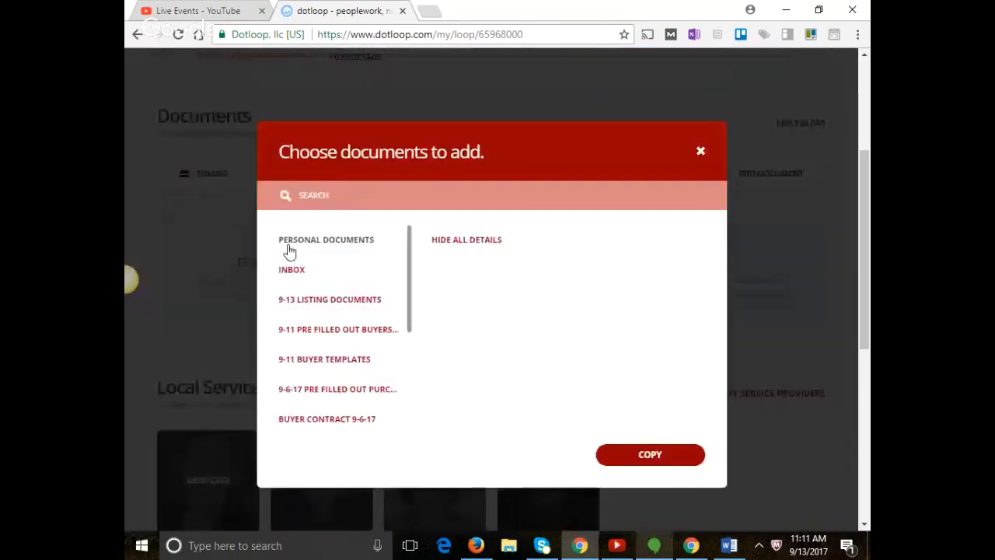
left_click(378, 303)
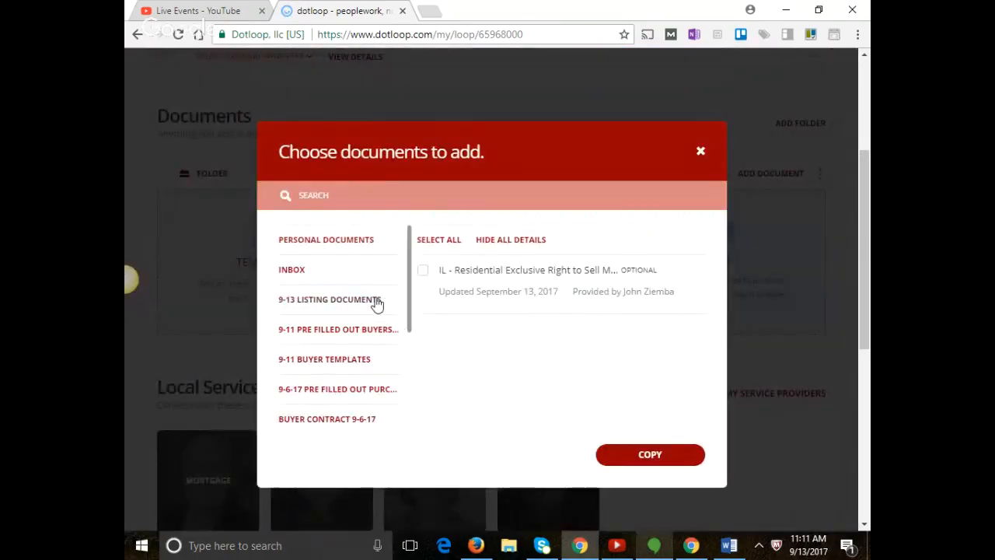
left_click(423, 271)
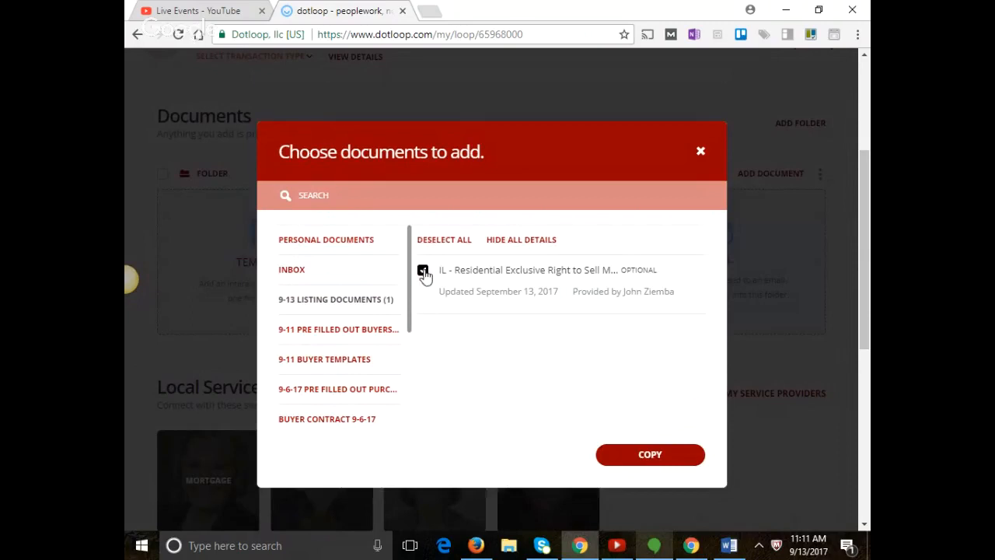
left_click(650, 455)
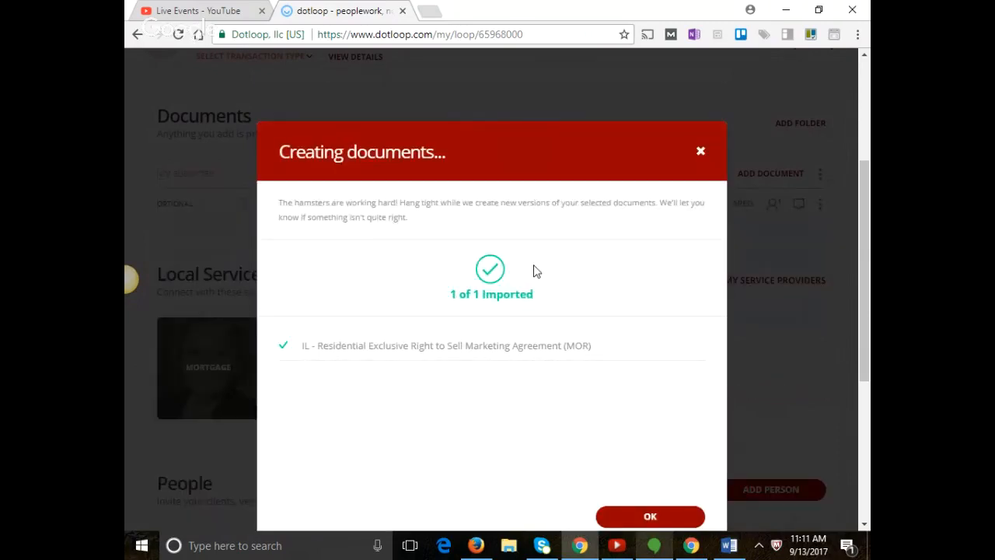
left_click(676, 521)
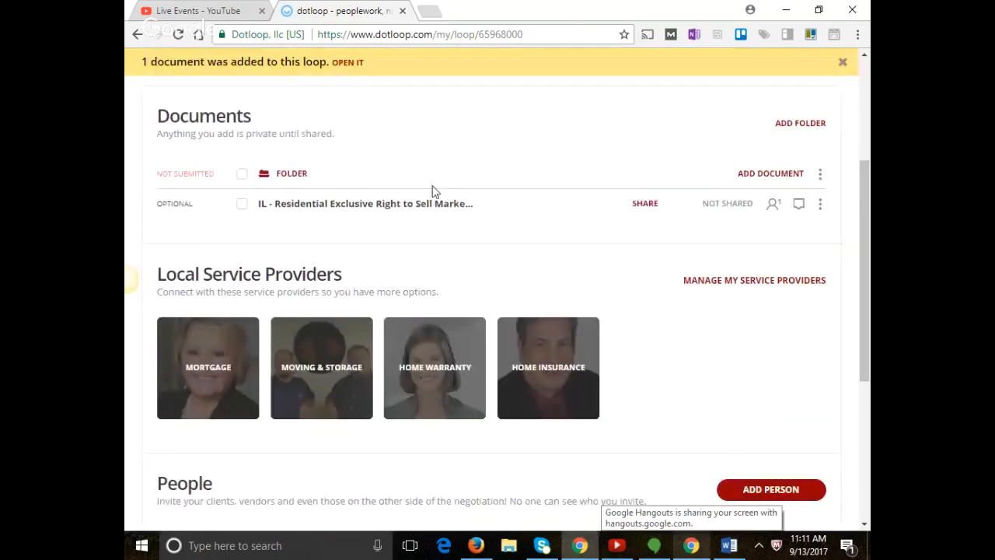
left_click(426, 212)
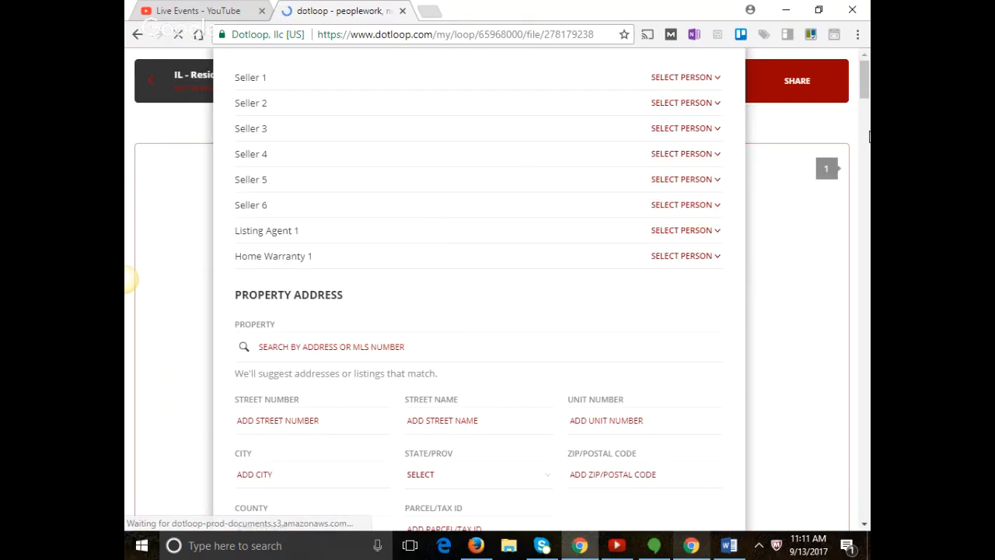
scroll(724, 78, "down", 5)
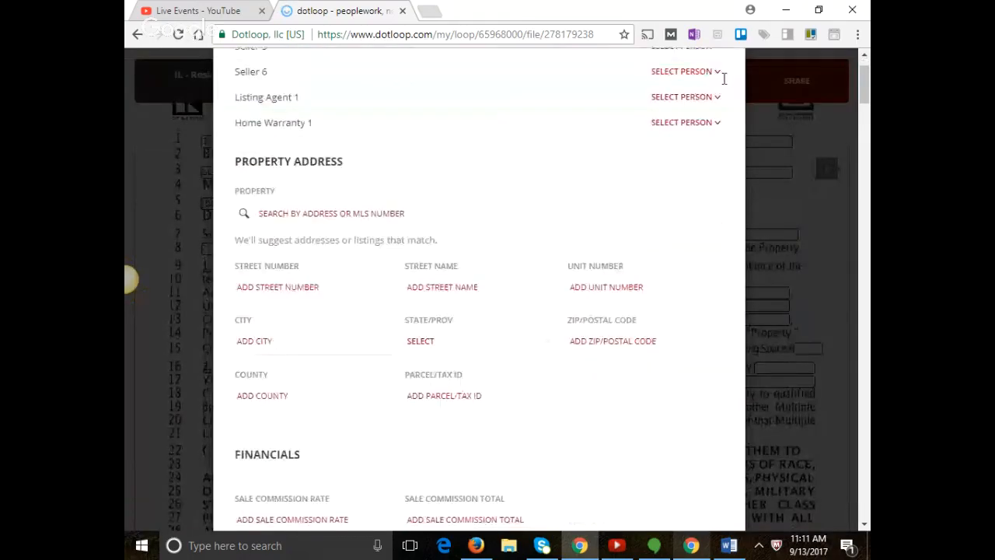
left_click(859, 137)
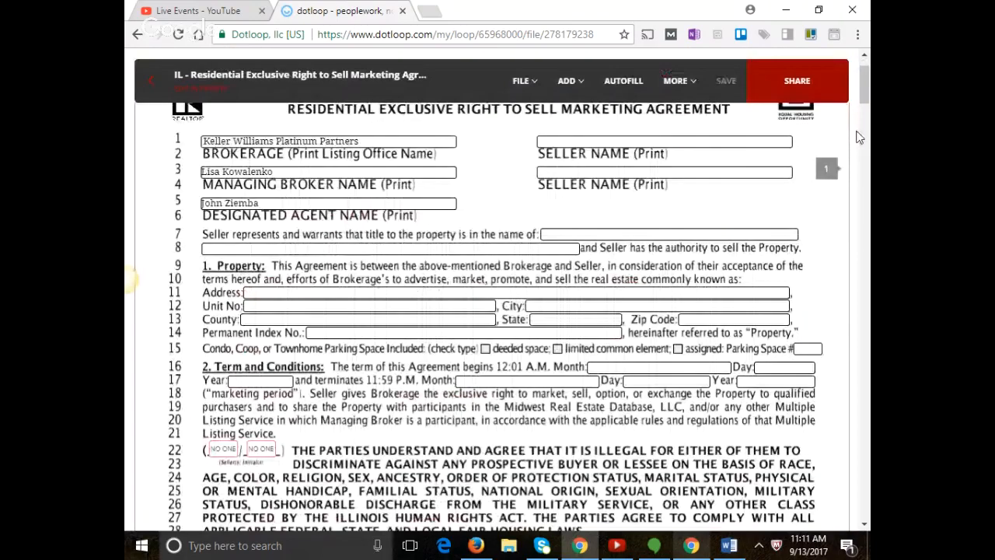
scroll(859, 137, "down", 1)
scroll(722, 260, "up", 2)
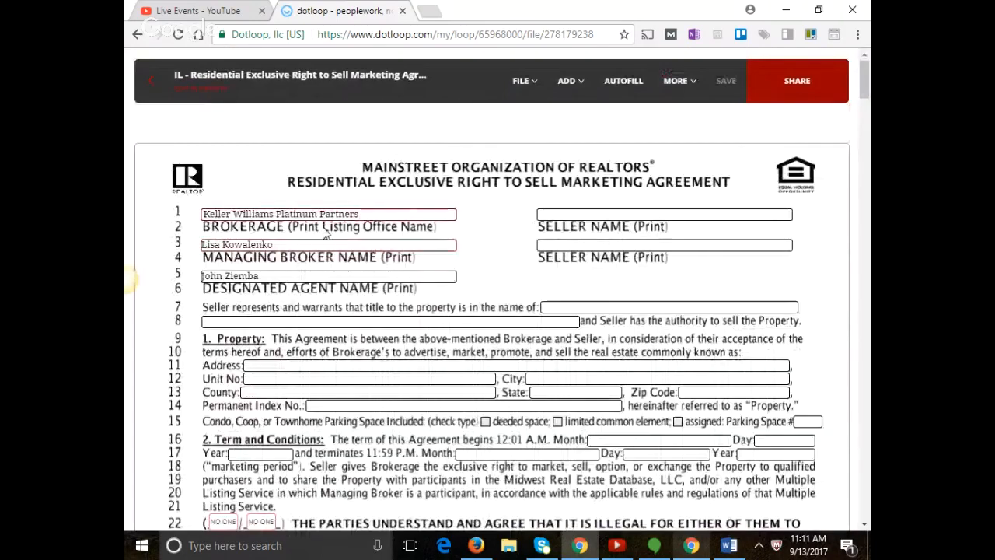
scroll(313, 268, "down", 10)
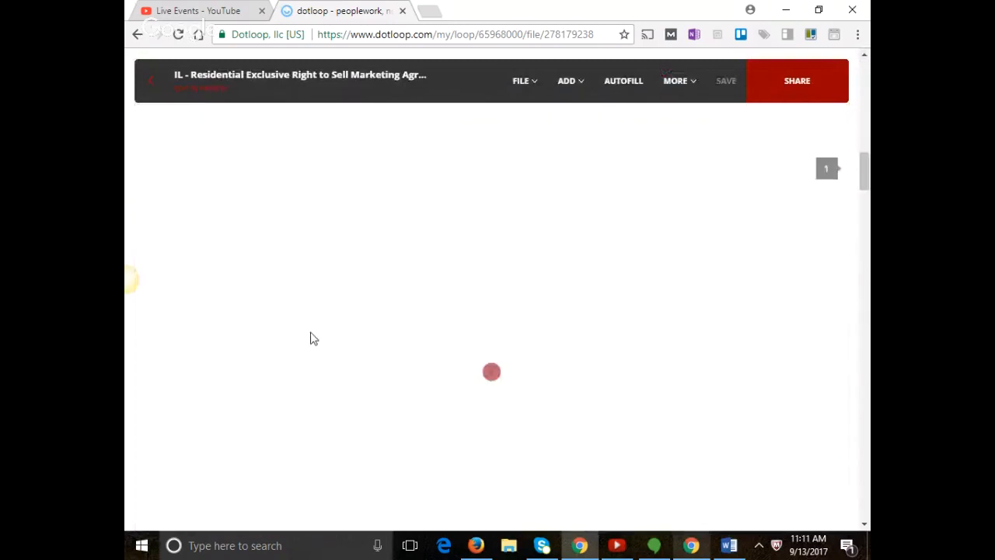
scroll(313, 338, "down", 5)
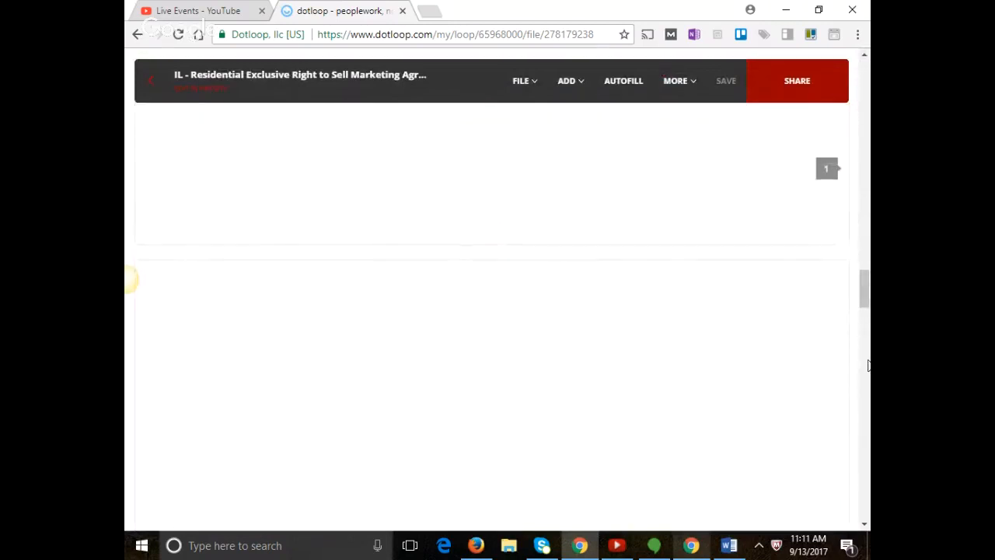
left_click_drag(867, 305, 865, 498)
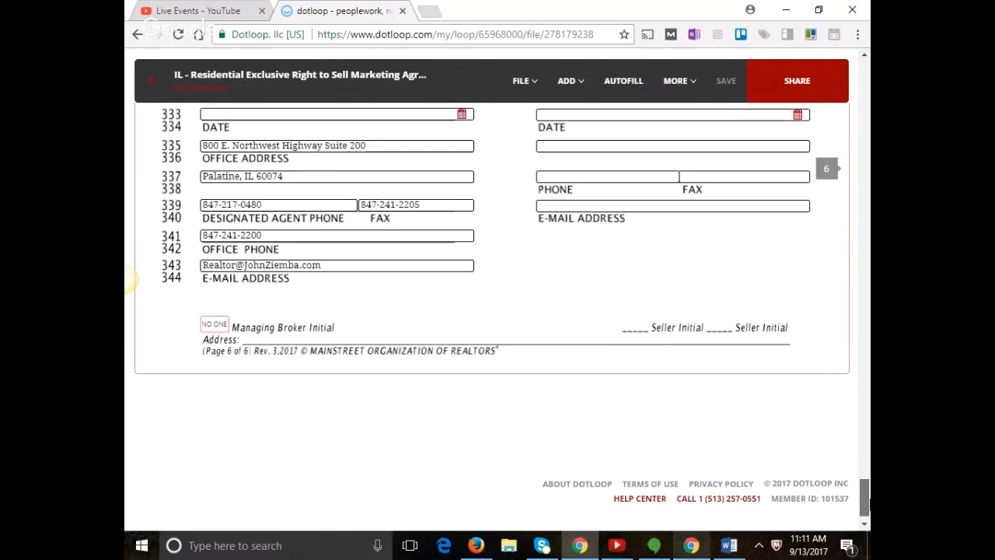
scroll(475, 348, "up", 2)
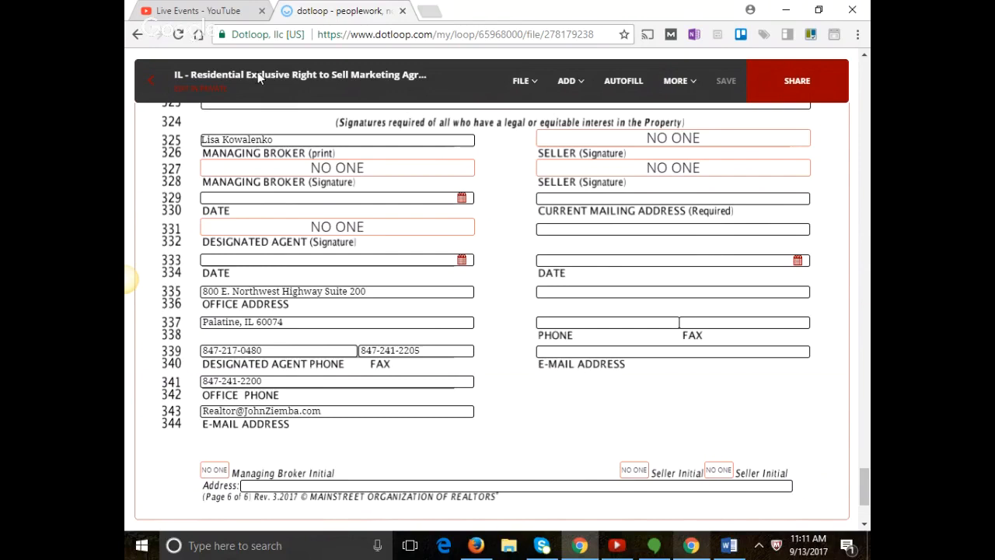
left_click(150, 84)
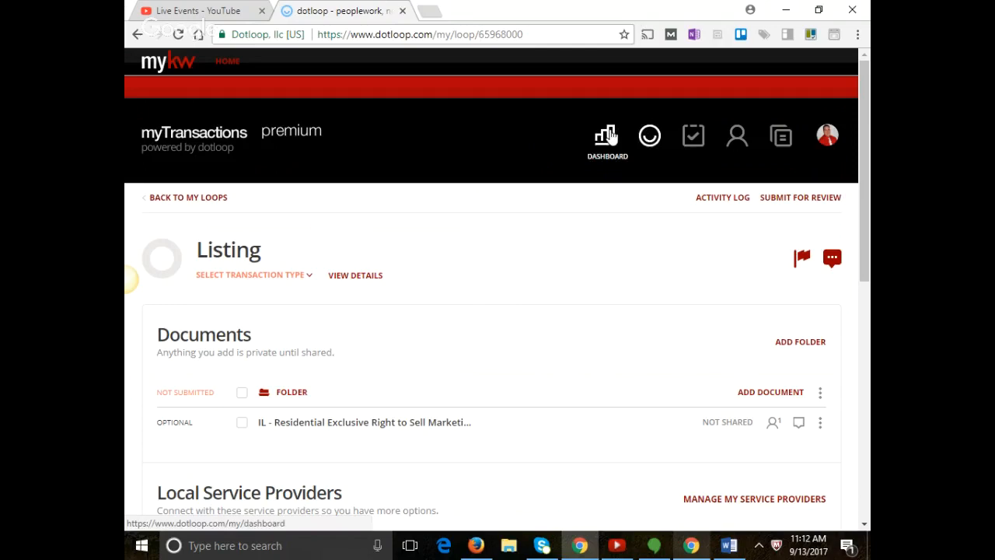
Return to the Templates library showing the Personal Documents folders.
left_click(782, 137)
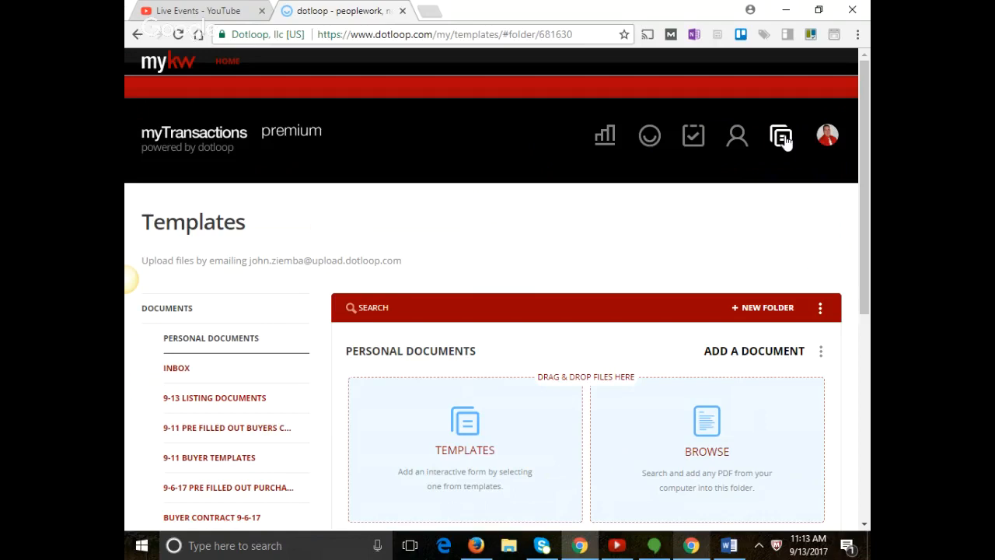
Start a new templates folder with + New Folder.
left_click(772, 308)
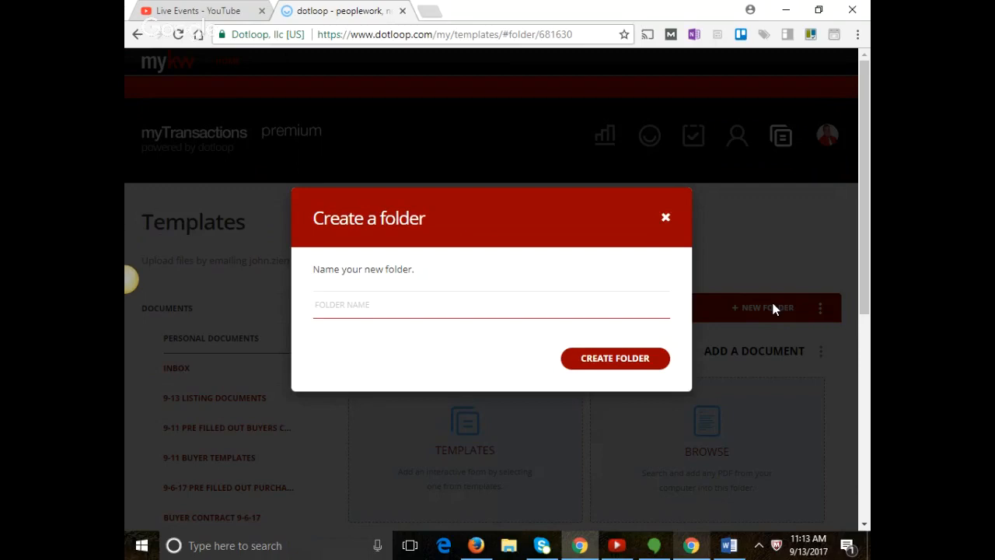
Create the folder '9-13 Pre Filled Out listing presentation', fixing typos, and begin adding a template.
type("Pre Filled Out lising")
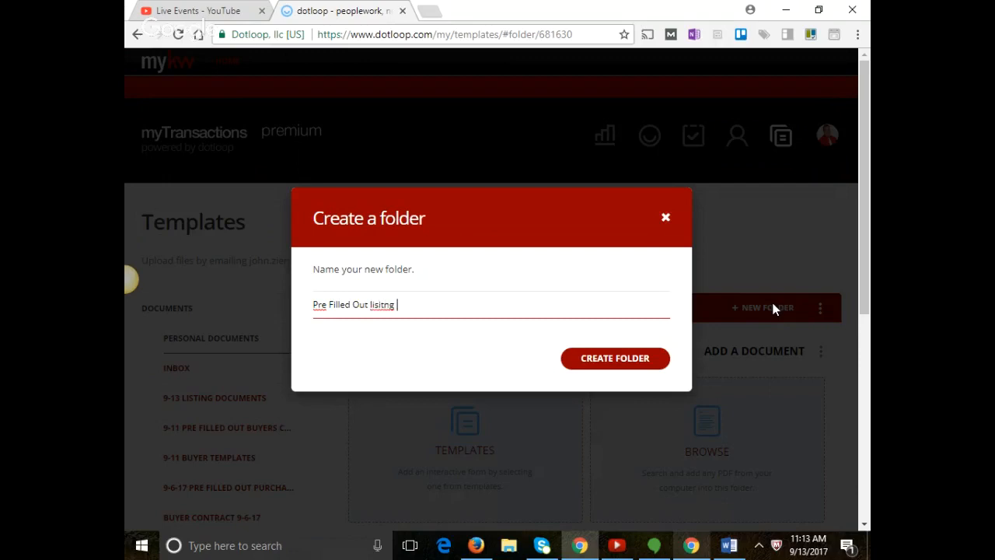
key("BackSpace")
key("BackSpace")
key("BackSpace")
key("BackSpace")
type("ting presenation")
right_click(439, 305)
left_click(484, 331)
key("BackSpace")
key("BackSpace")
key("BackSpace")
key("BackSpace")
key("BackSpace")
key("BackSpace")
key("BackSpace")
key("BackSpace")
type("ens")
key("BackSpace")
type("tation")
key("Home")
type("9-13")
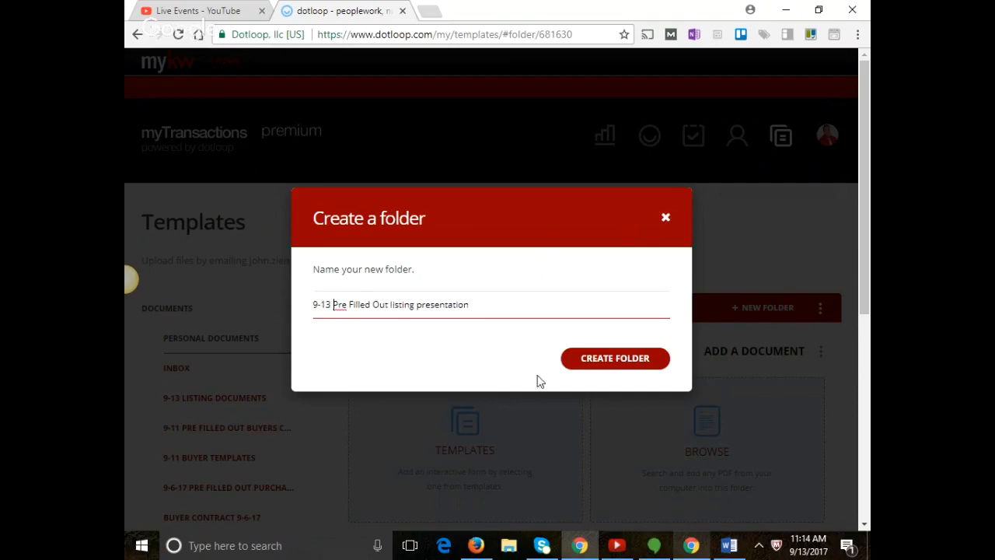
left_click(623, 367)
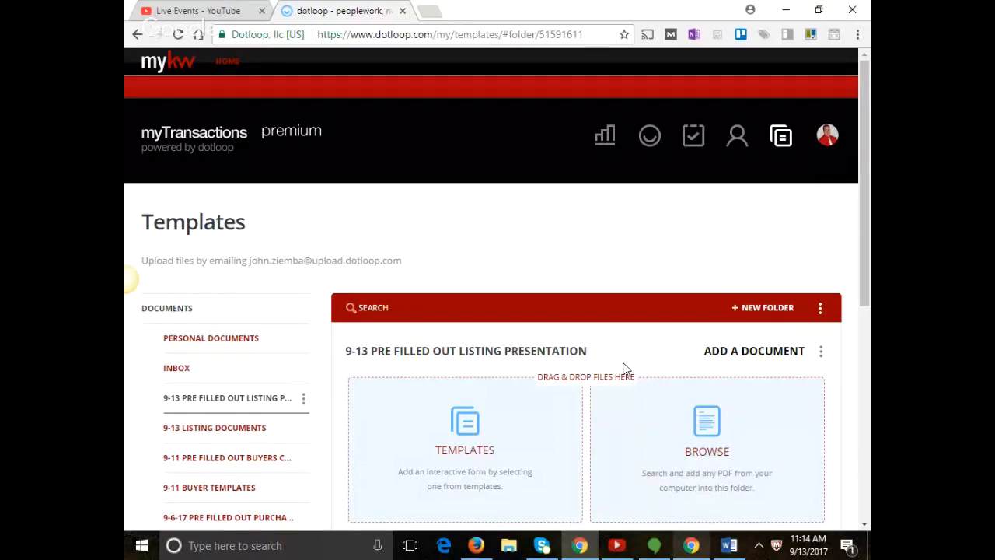
left_click(485, 432)
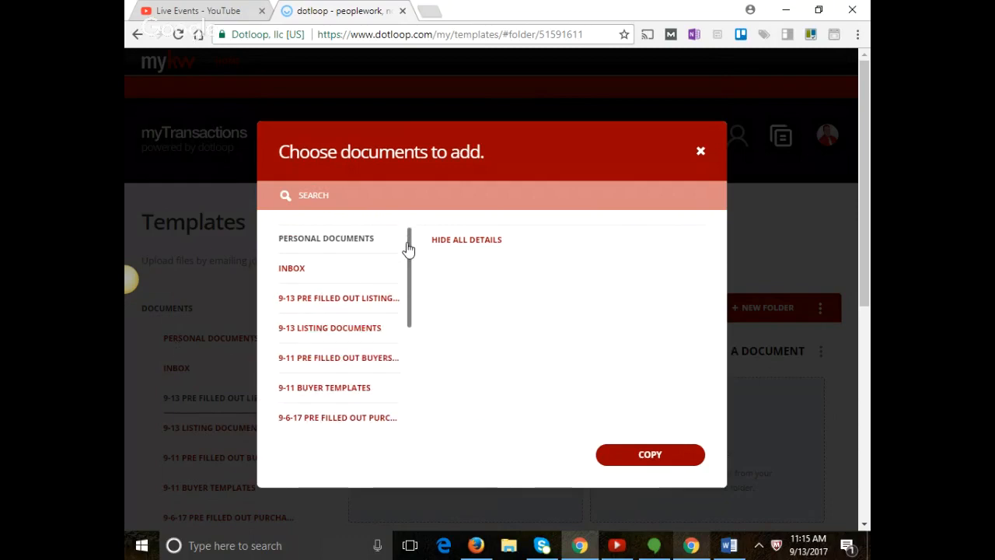
List the Mainstreet Organization of Realtors Interactive Forms and focus the template search bar.
left_click_drag(406, 244, 396, 357)
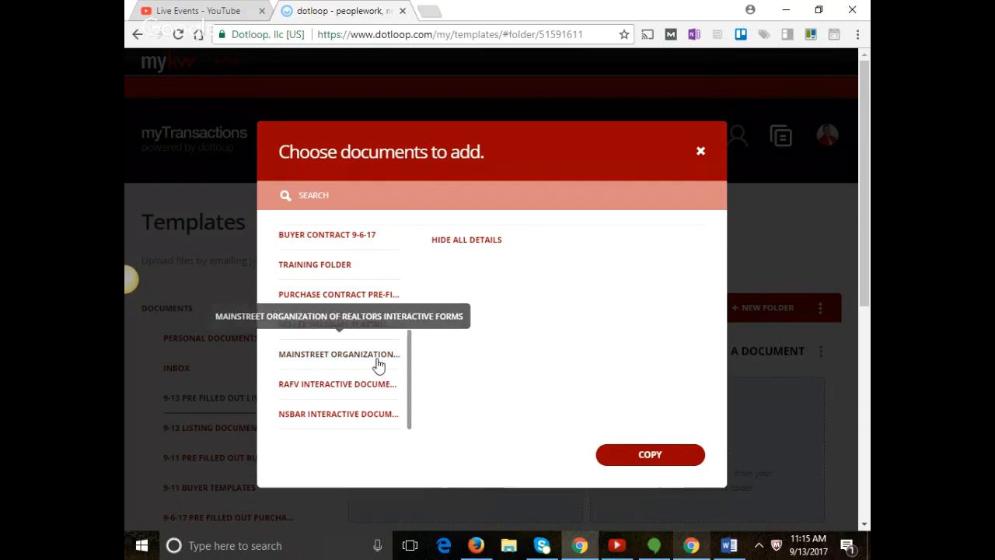
left_click(378, 355)
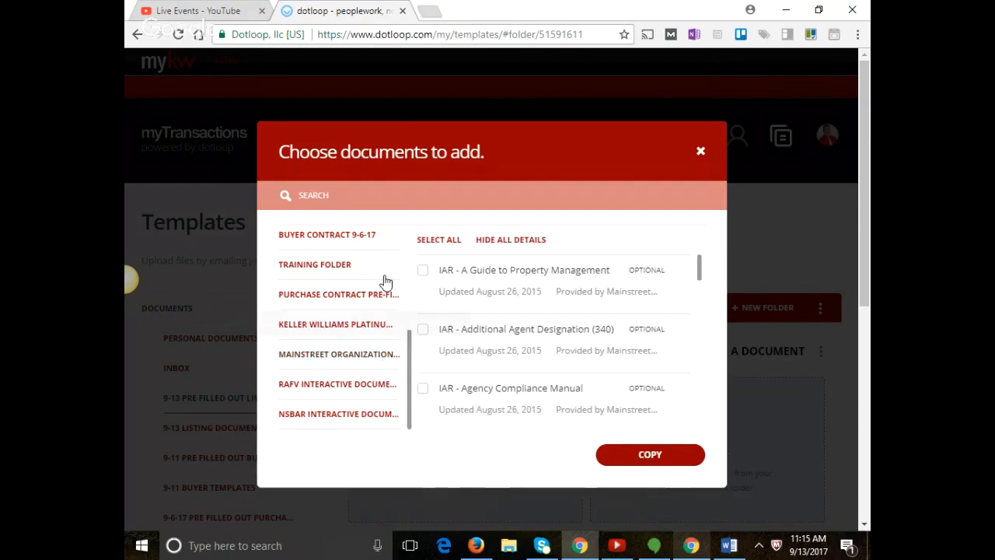
left_click(389, 194)
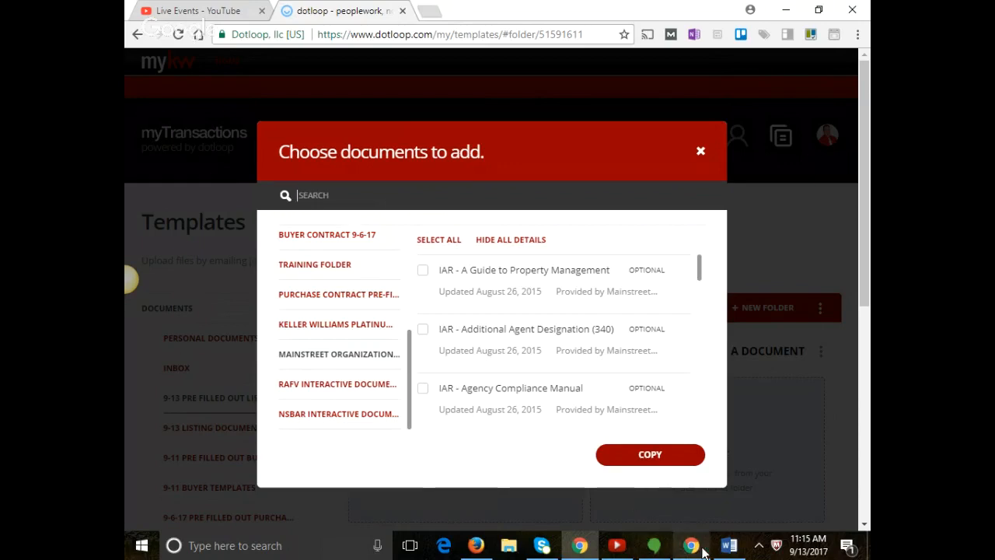
left_click(676, 513)
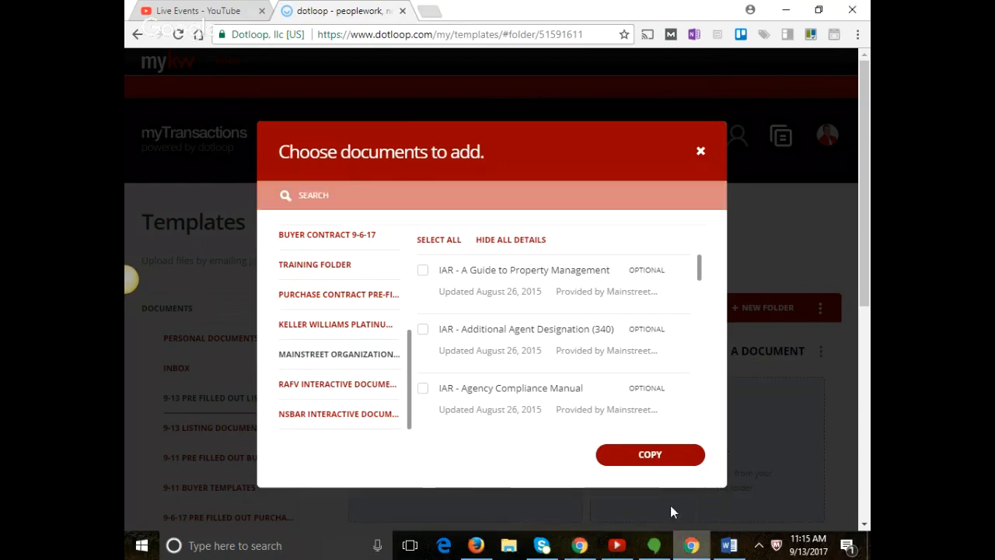
Cycle through the Hangouts, Firefox and Live Events YouTube windows, then return to dotloop.
left_click(584, 547)
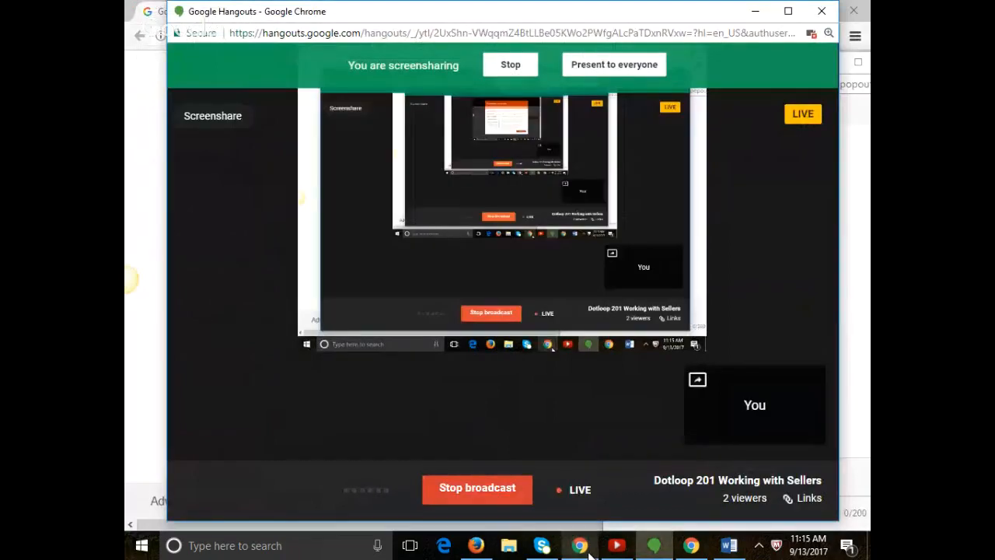
left_click(126, 320)
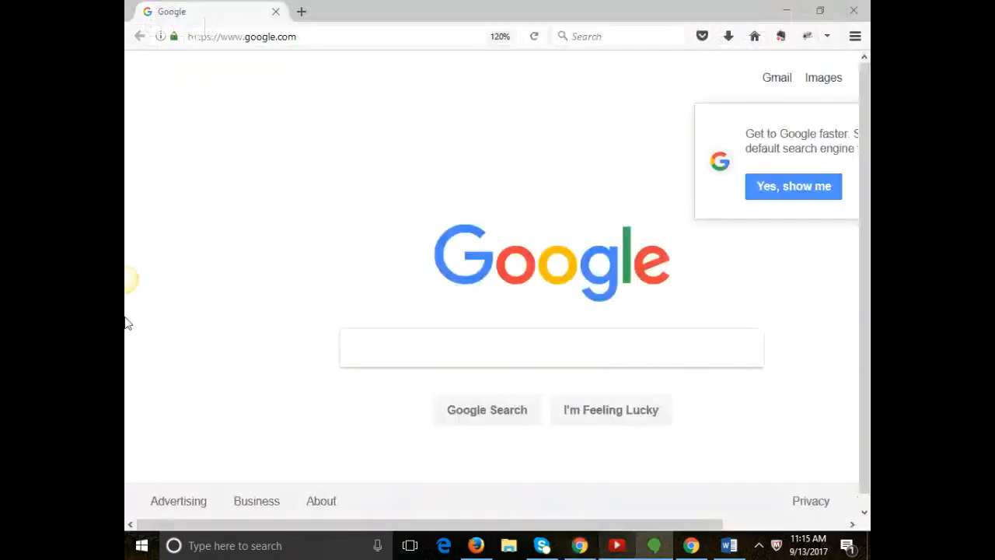
left_click(583, 547)
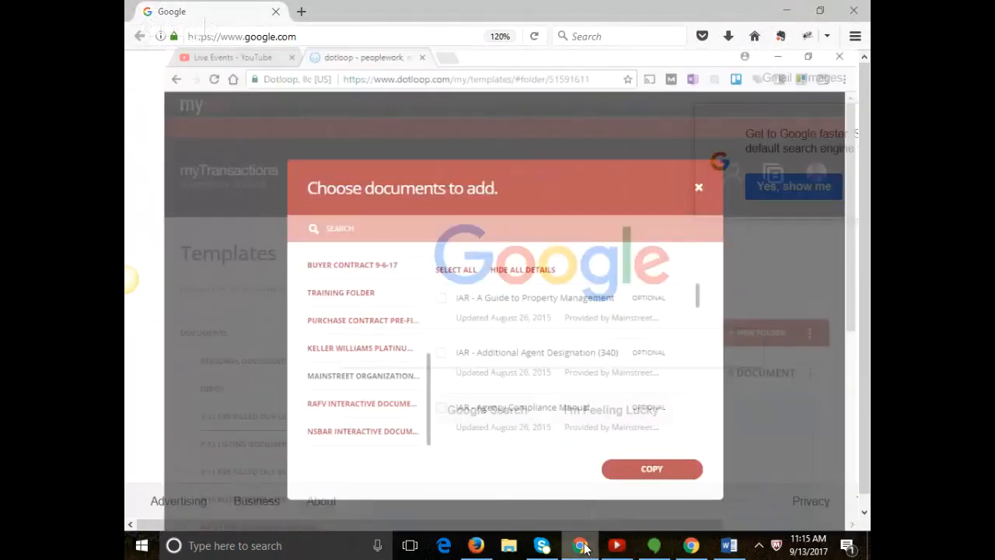
left_click(203, 11)
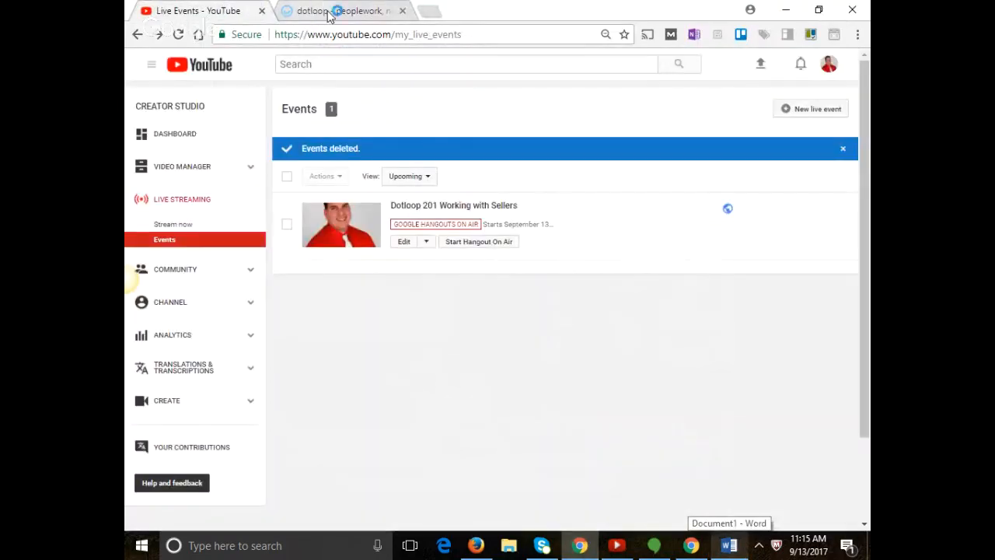
left_click(332, 11)
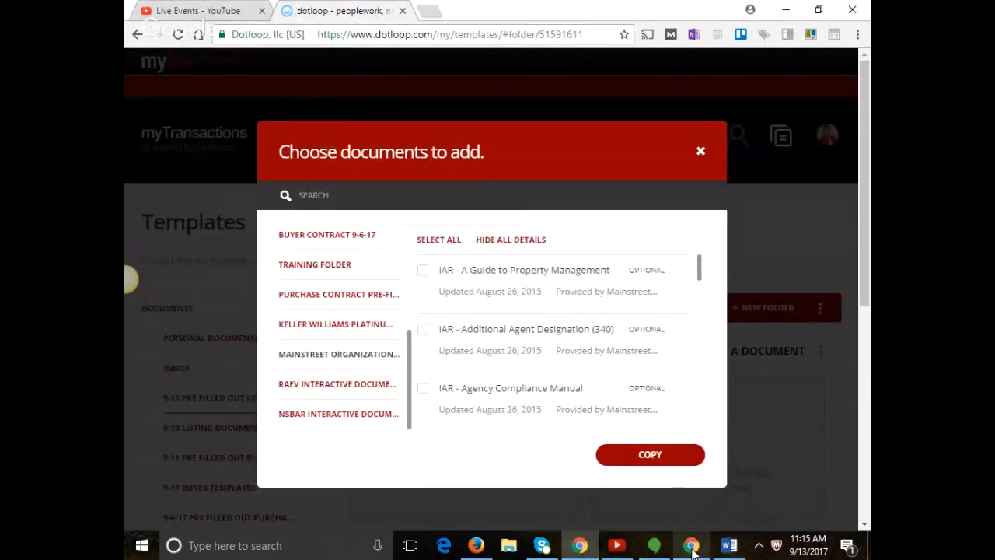
Search 'right to sell' and copy the IL Residential Exclusive Right to Sell form into the folder.
left_click(691, 547)
left_click(673, 516)
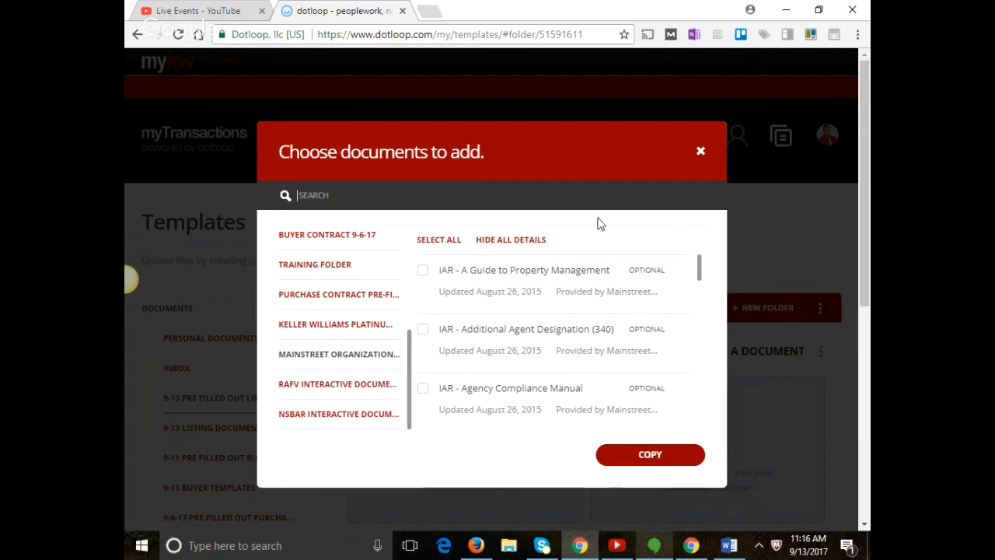
type("right to s")
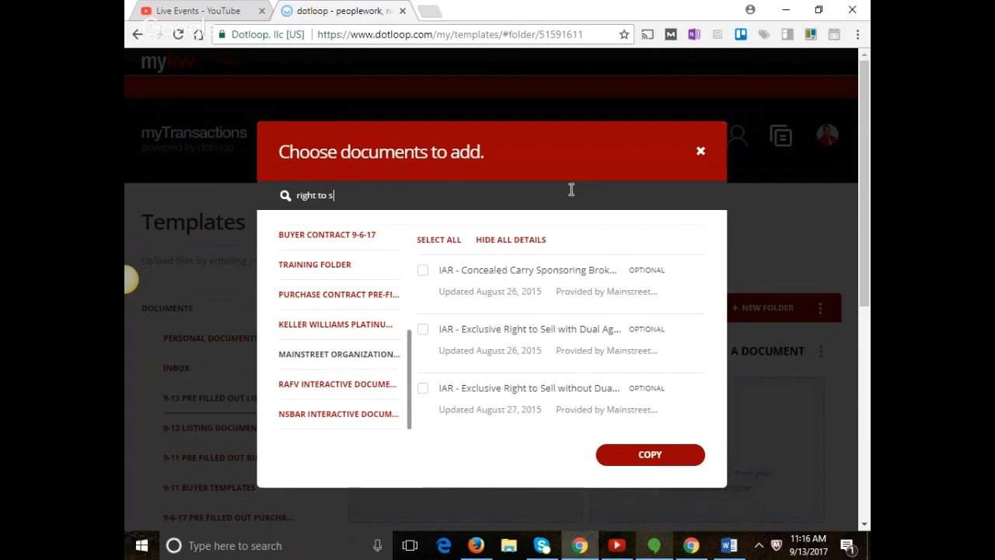
type("ell")
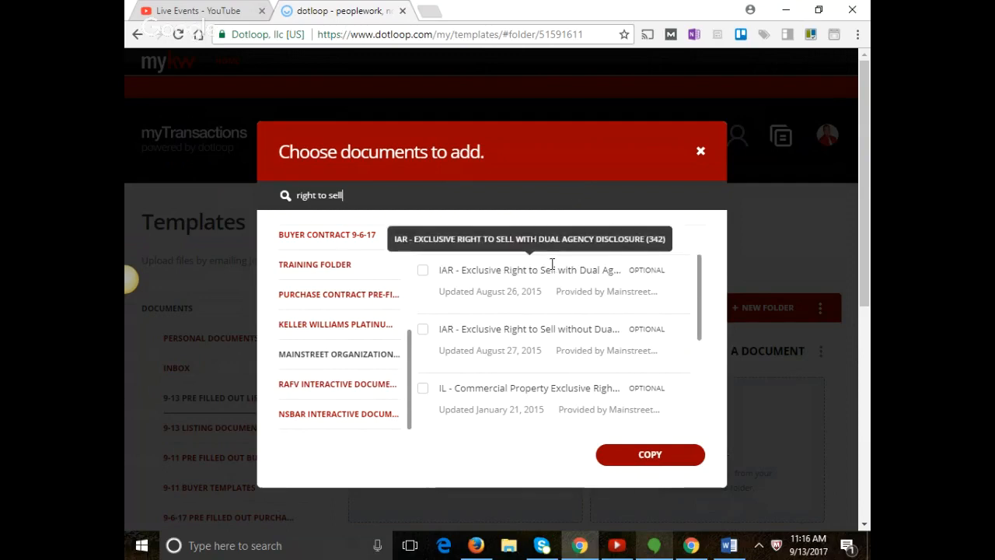
scroll(553, 264, "down", 3)
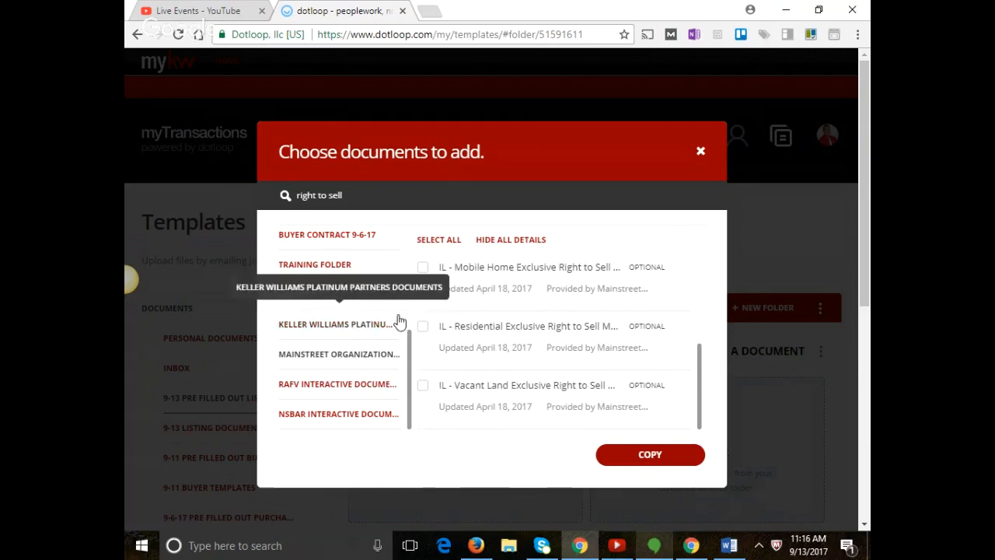
left_click(422, 326)
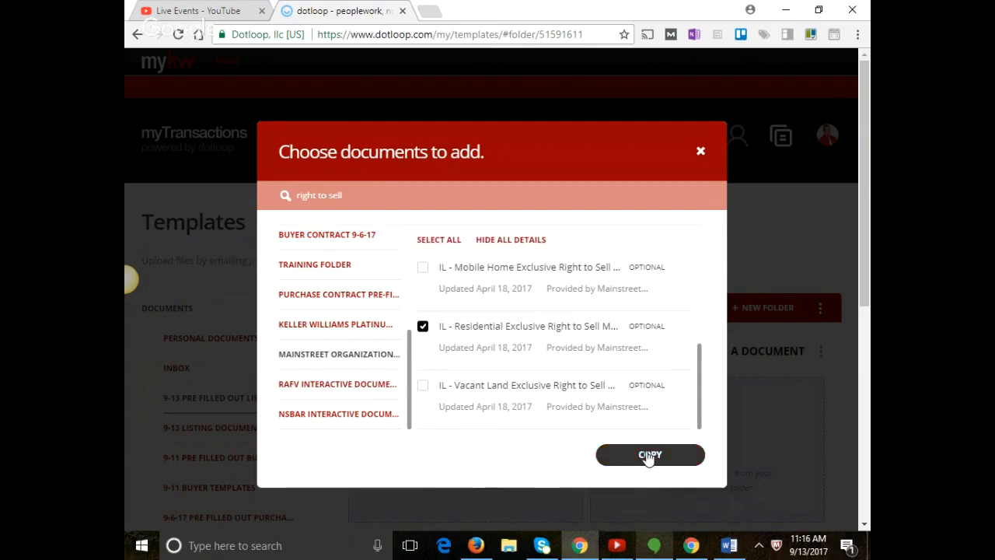
left_click(649, 457)
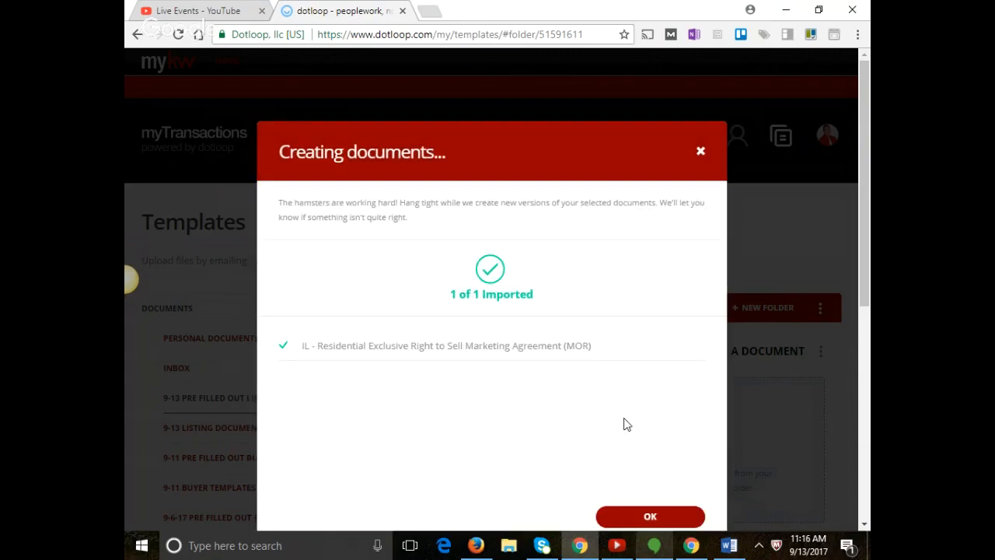
left_click(678, 518)
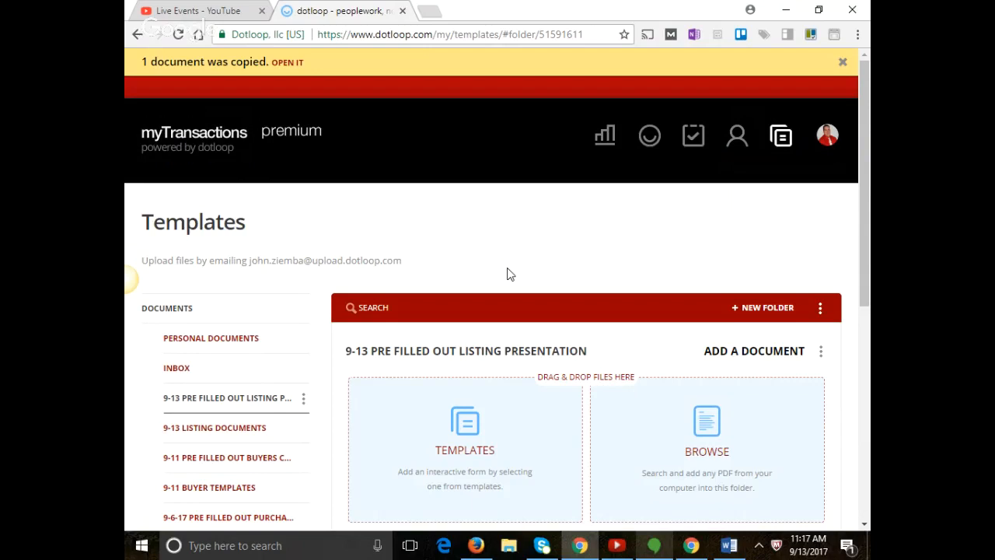
Scroll to the copied agreement in the 9-13 folder and reopen the template picker.
left_click(830, 139)
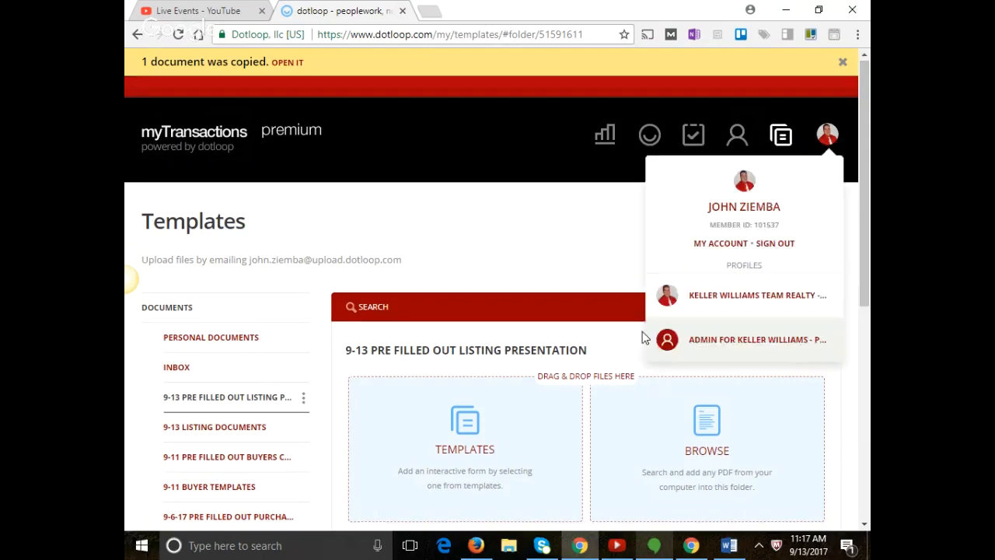
left_click(622, 358)
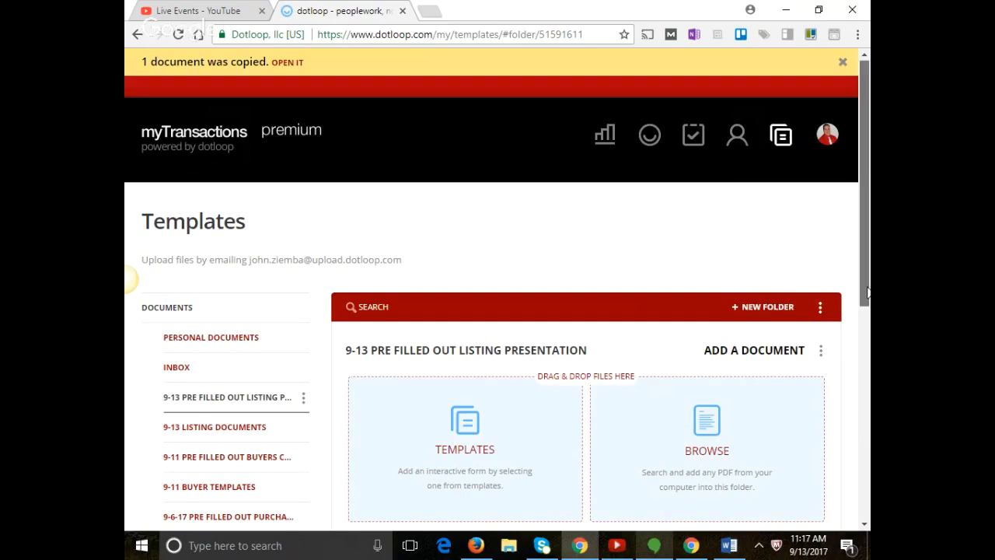
left_click_drag(866, 290, 861, 310)
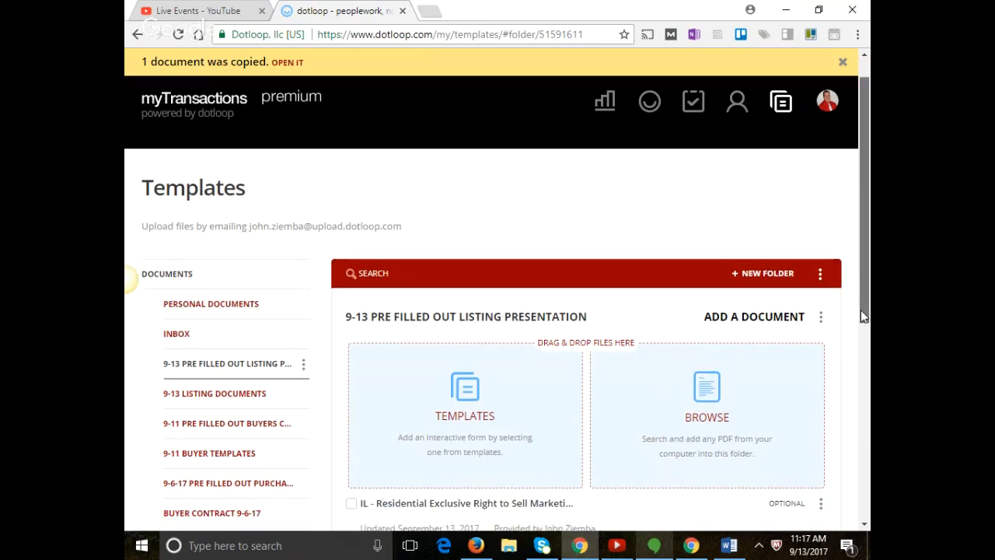
scroll(505, 402, "down", 2)
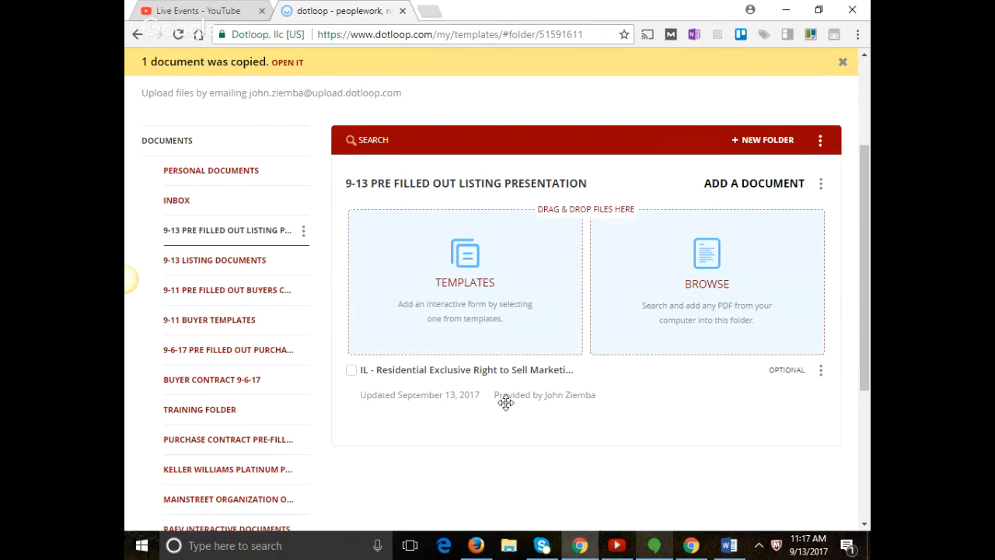
left_click(469, 268)
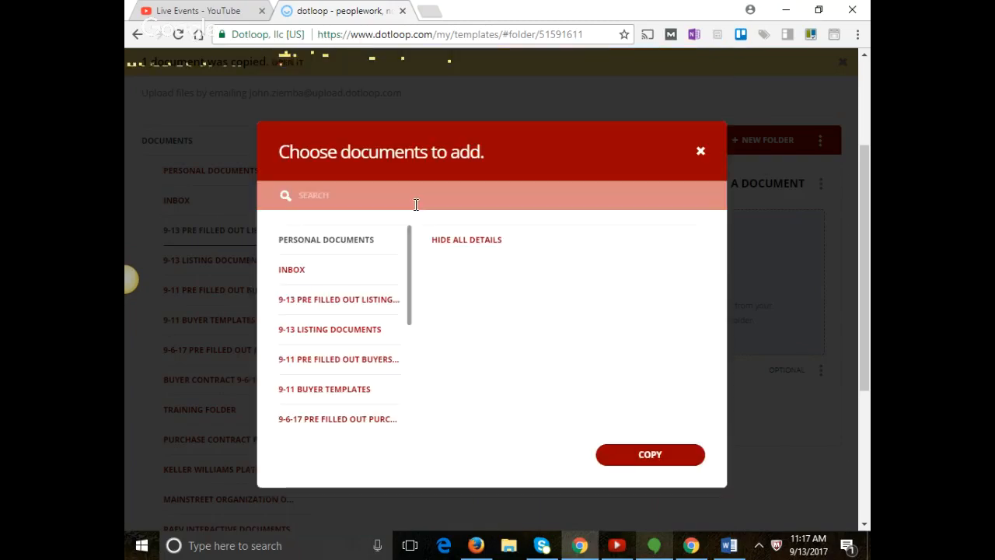
Search the templates for 'real property', then 'redon' to find the radon forms.
left_click(416, 205)
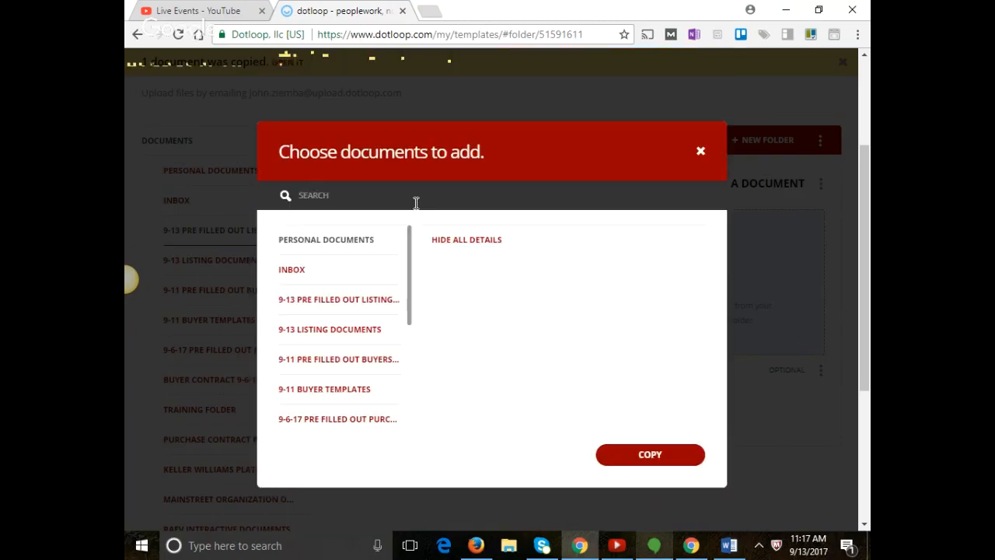
type("real")
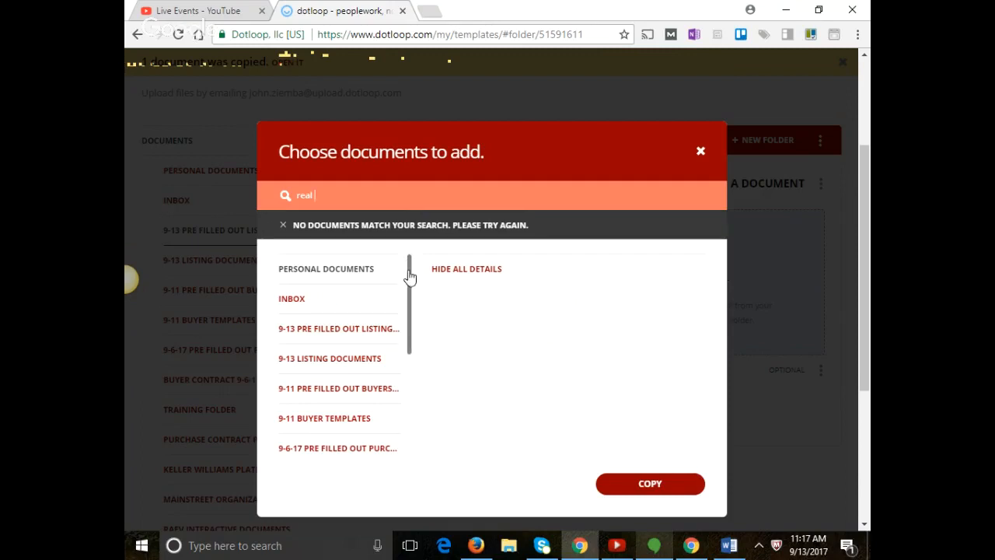
left_click_drag(409, 280, 403, 388)
key("BackSpace")
key("BackSpace")
key("BackSpace")
key("BackSpace")
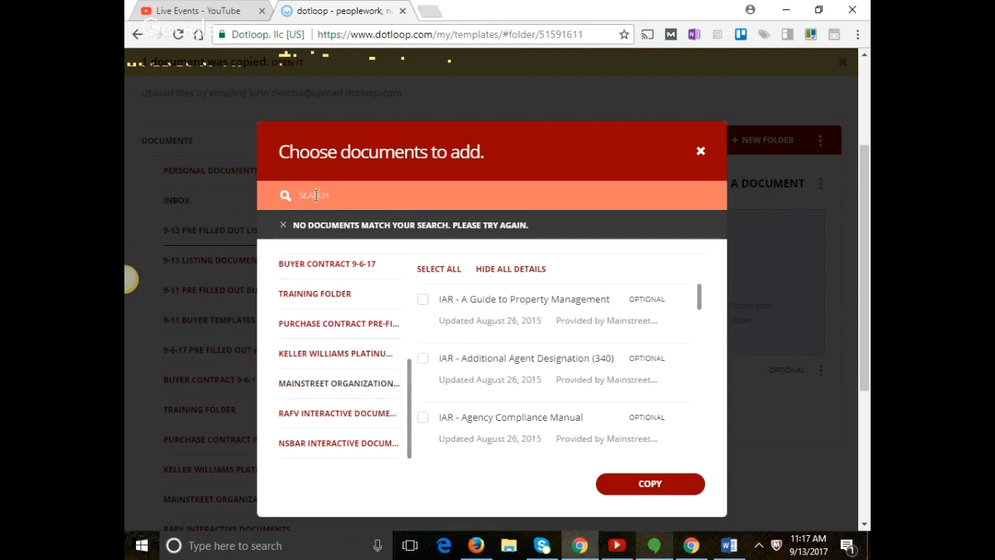
type("real property")
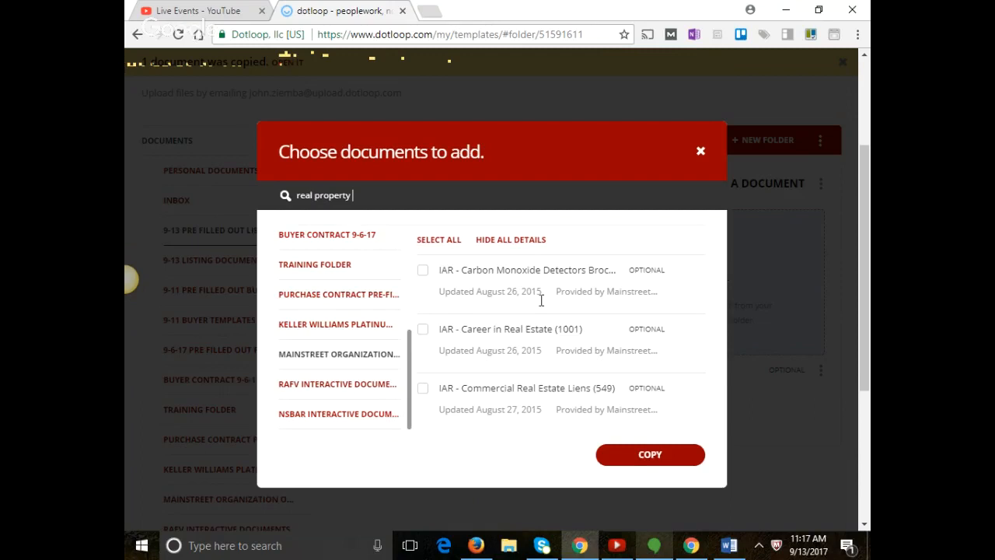
key("BackSpace")
key("BackSpace")
key("BackSpace")
key("BackSpace")
key("BackSpace")
key("BackSpace")
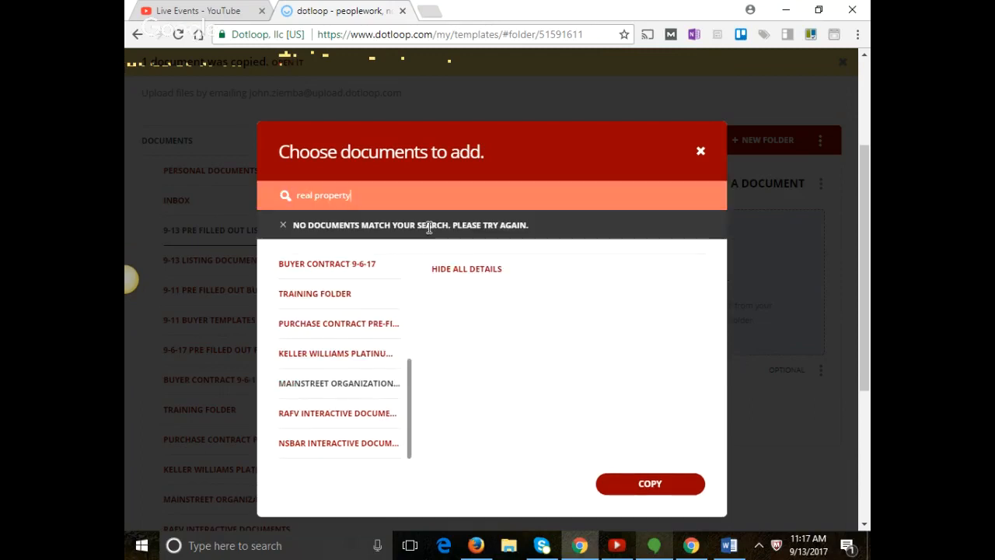
key("BackSpace")
key("BackSpace")
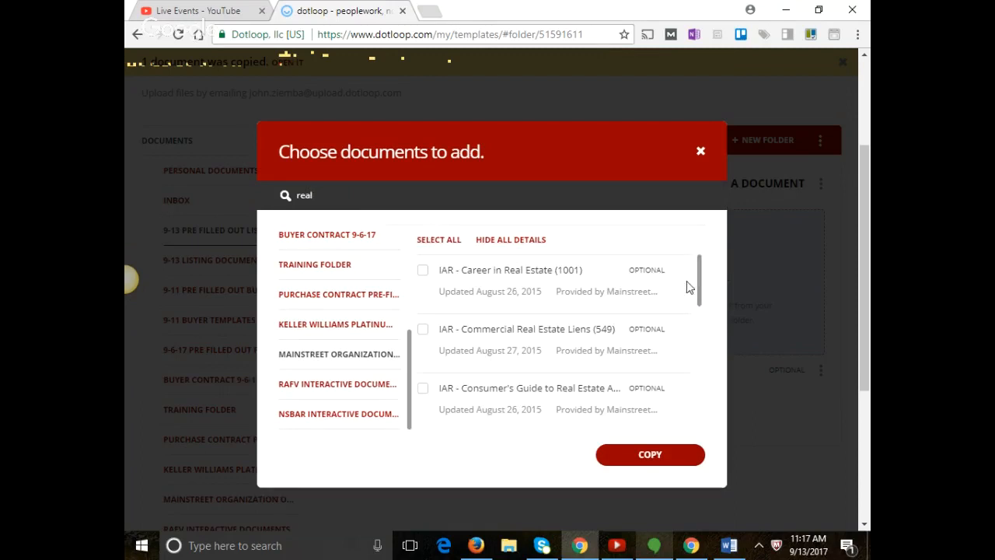
left_click_drag(702, 297, 675, 412)
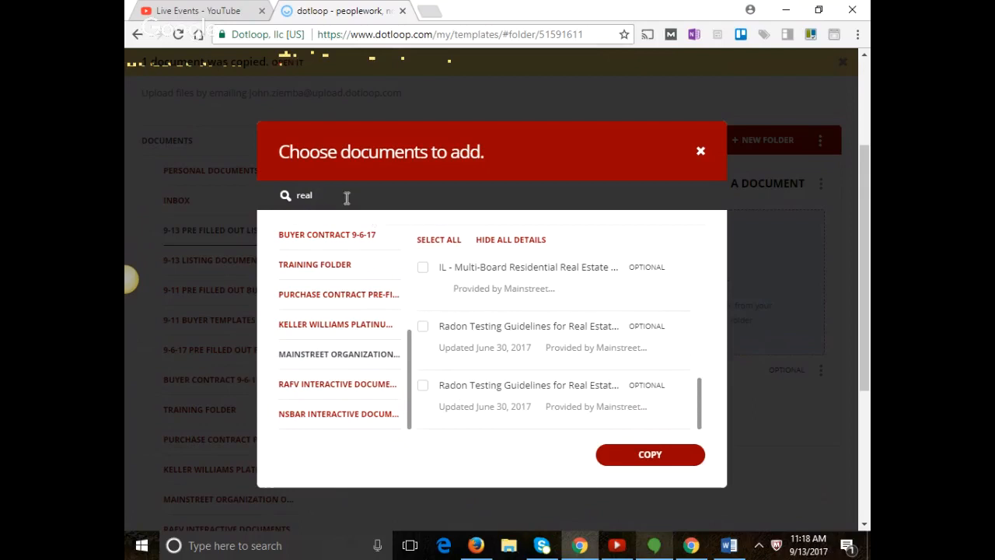
left_click_drag(345, 195, 262, 193)
type("re")
type("don")
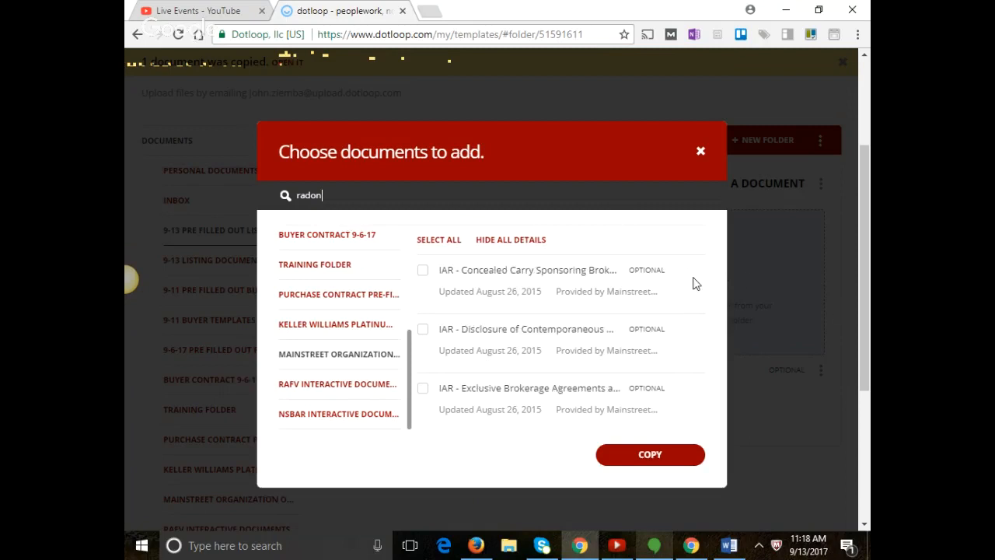
scroll(693, 283, "up", 2)
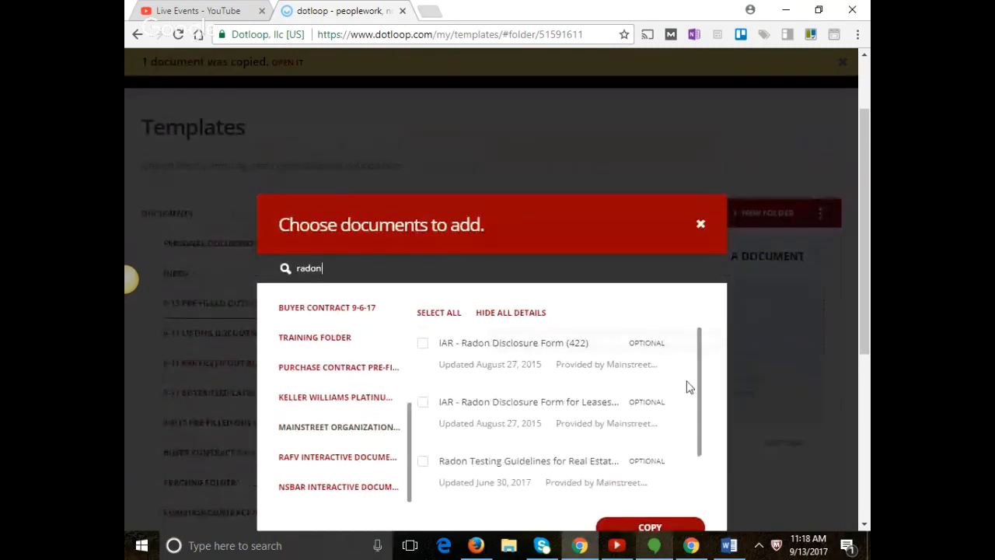
mouse_move(699, 370)
left_mouse_down()
mouse_move(702, 407)
mouse_move(701, 354)
left_mouse_up()
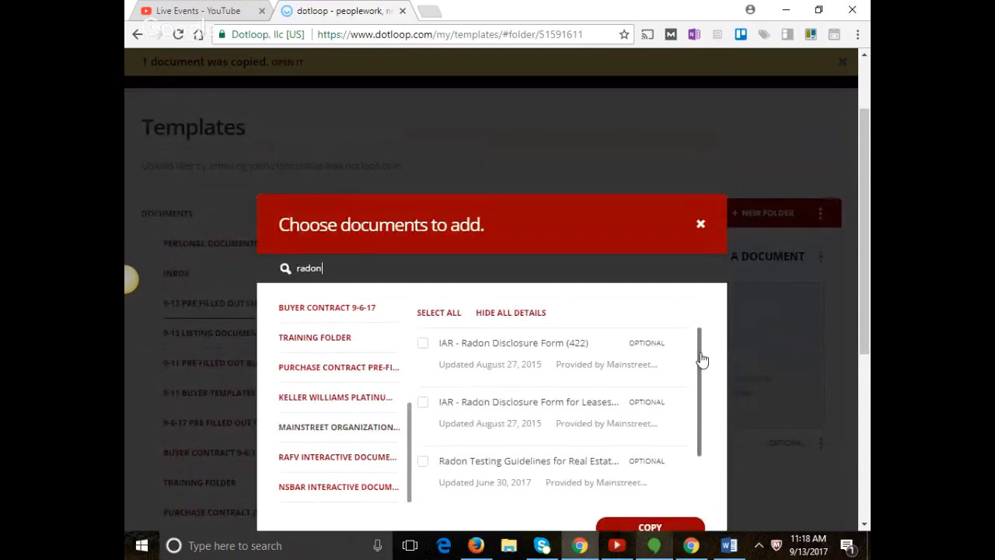
Check IAR - Radon Disclosure Form (422) and Radon Testing Guidelines and copy them into the folder.
left_click(424, 346)
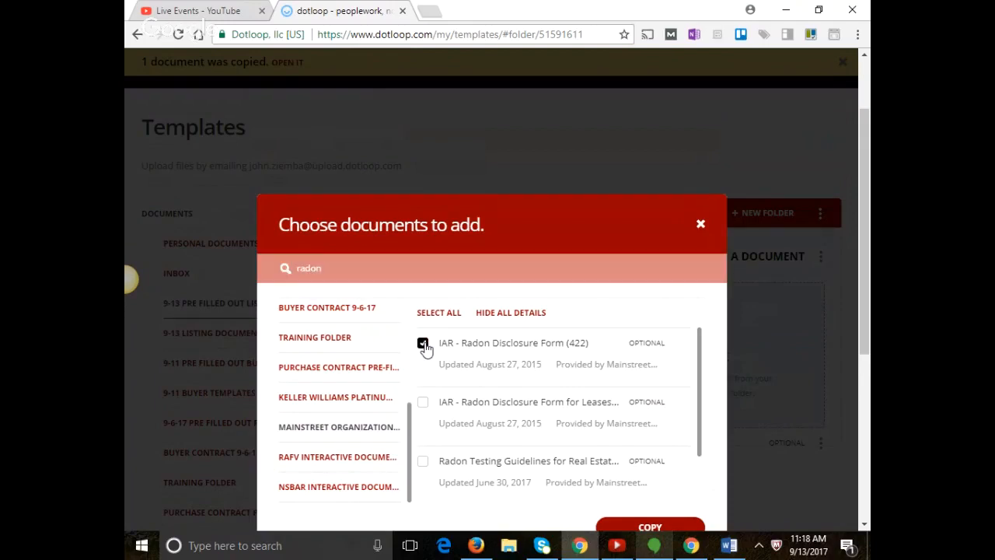
left_click(423, 463)
left_click_drag(702, 393, 701, 441)
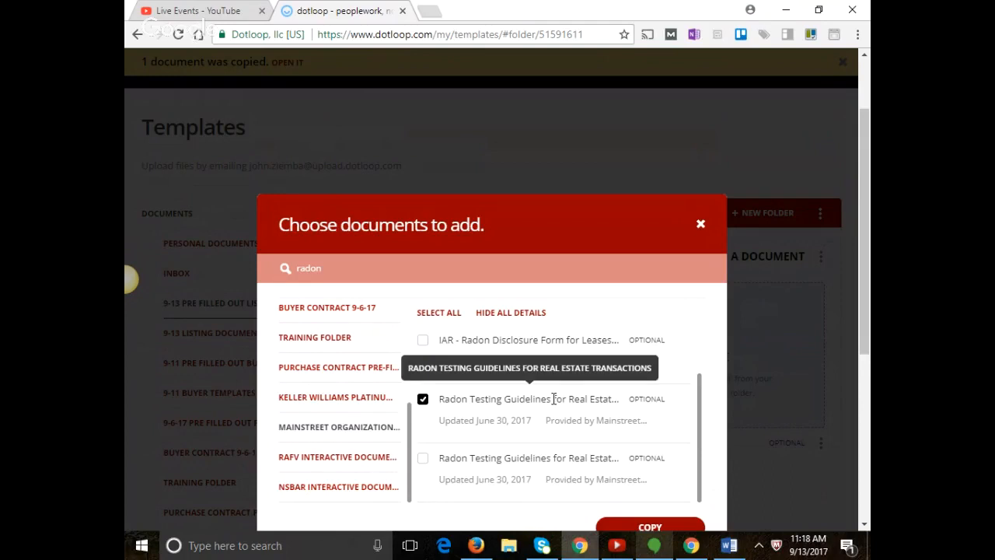
scroll(548, 393, "up", 5)
scroll(540, 391, "down", 2)
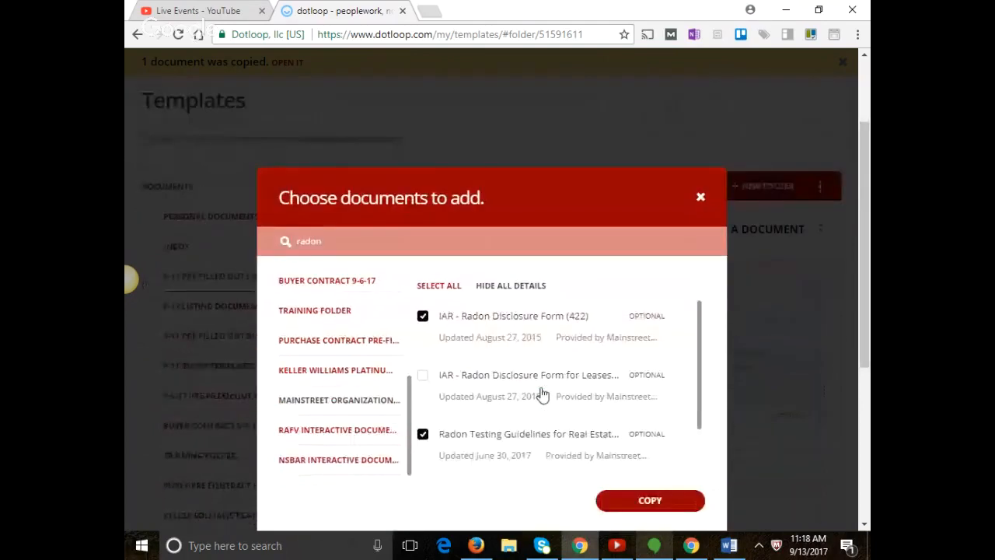
scroll(542, 395, "down", 2)
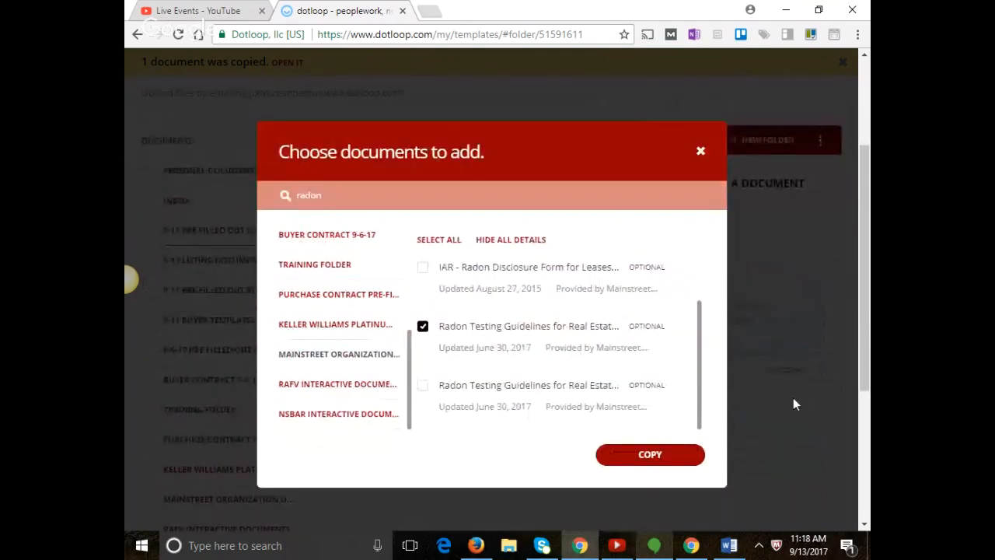
scroll(680, 398, "up", 2)
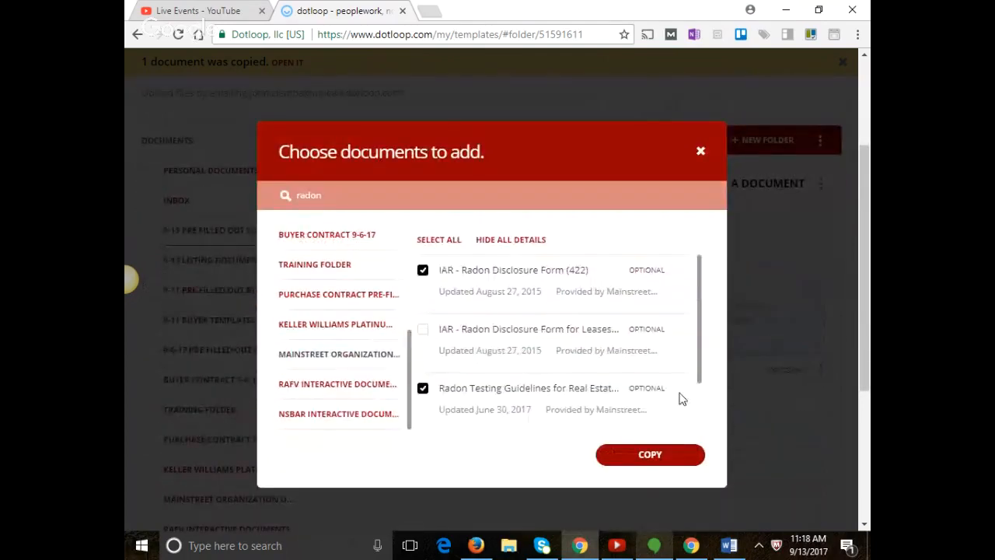
left_click(655, 457)
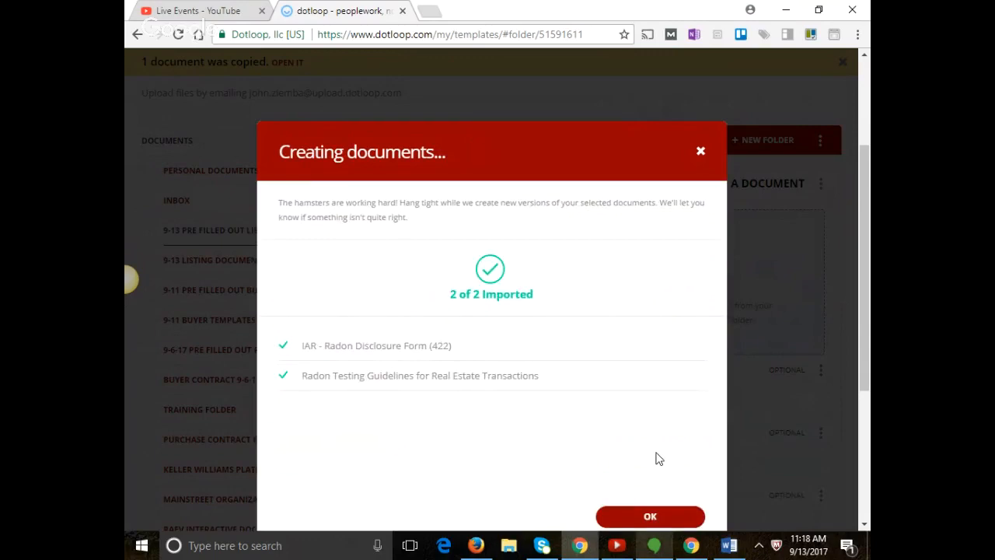
left_click(652, 516)
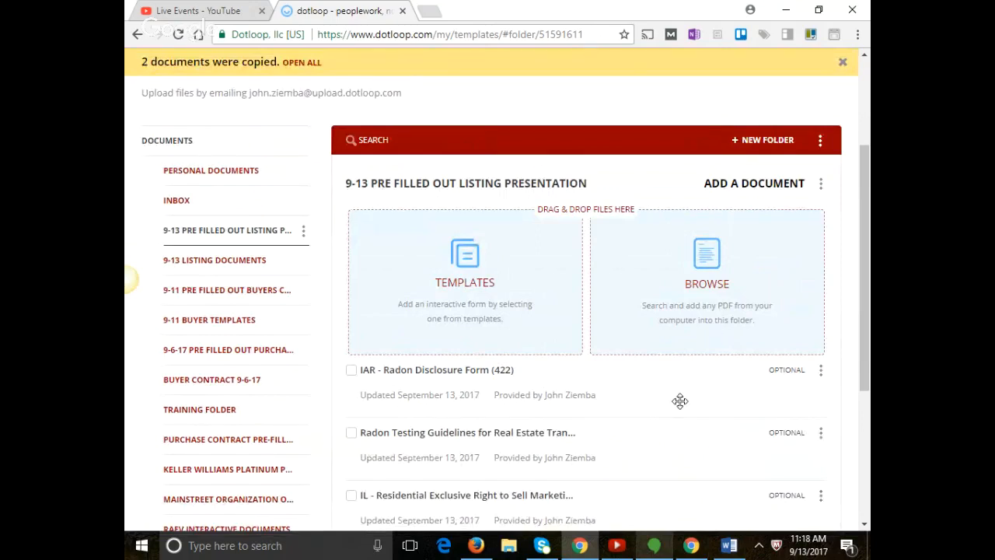
Reopen the template picker, search 'lead', and open the Mainstreet Organization folder.
left_click(474, 262)
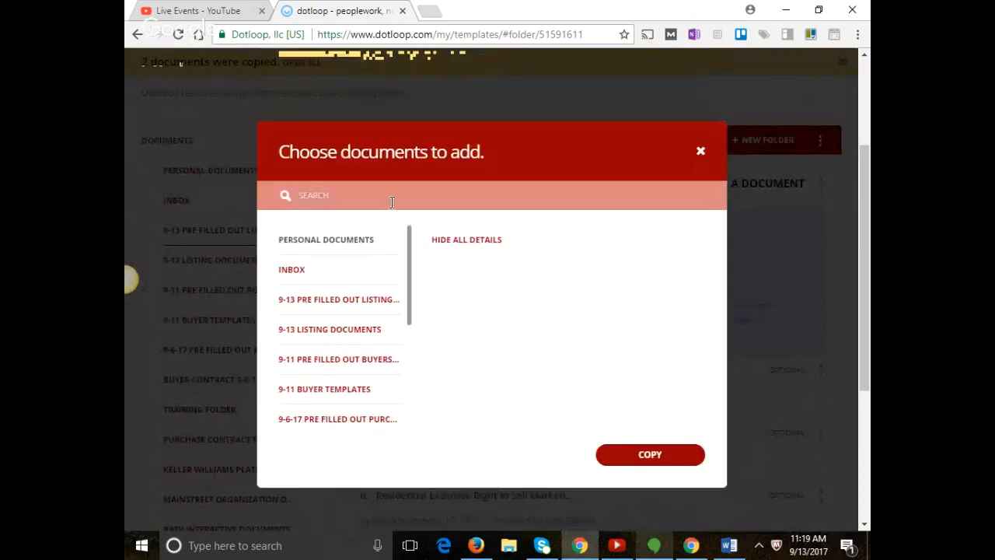
type("lead")
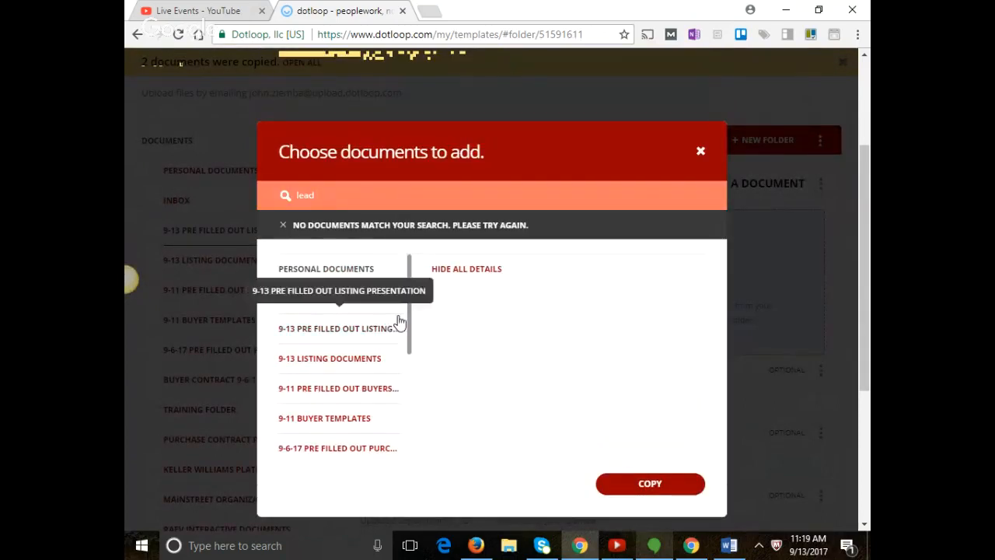
left_click_drag(409, 318, 399, 405)
scroll(399, 405, "down", 1)
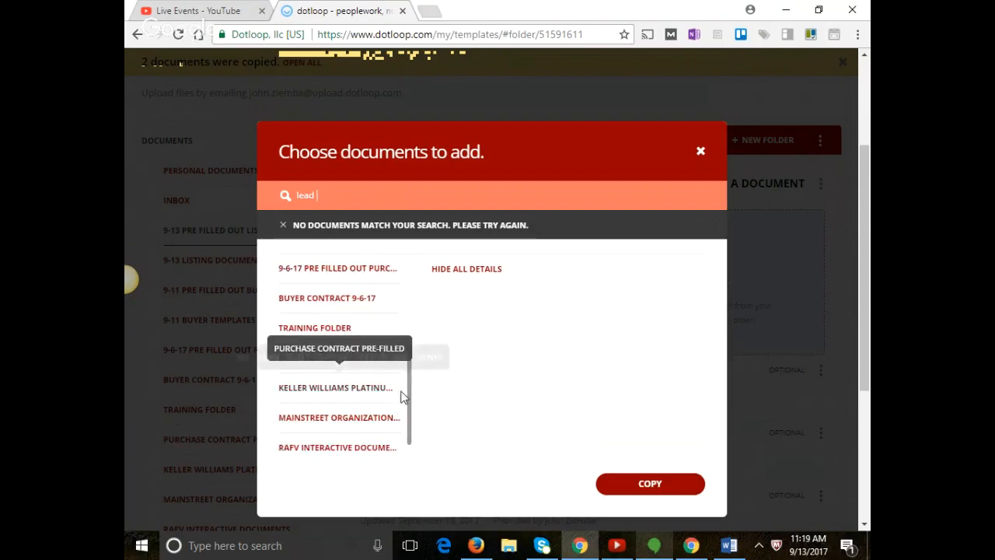
scroll(405, 399, "down", 1)
left_click(380, 397)
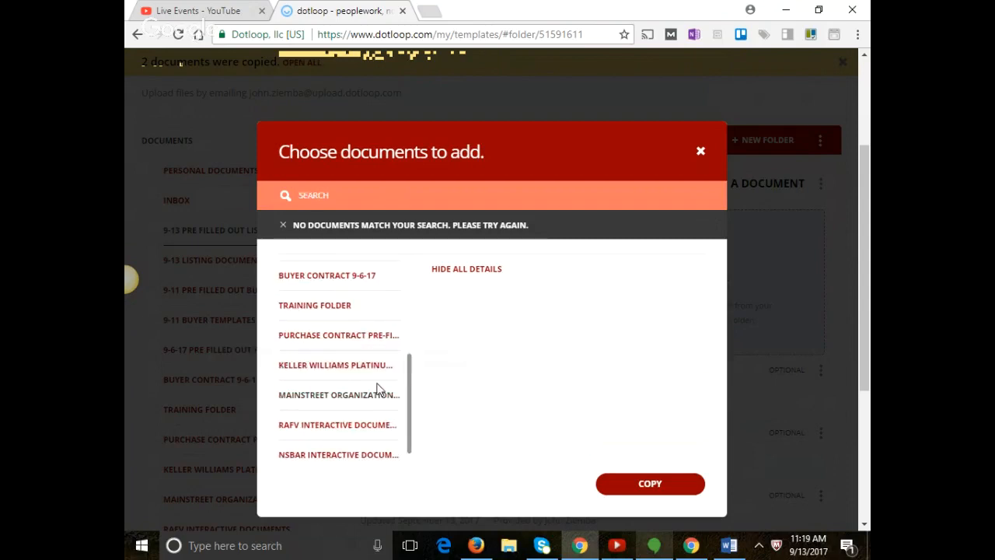
Search Mainstreet forms for 'lead' and copy IL Lead-Based Paint Disclosure and IAR Lead-Based Paint Manual.
left_click(372, 198)
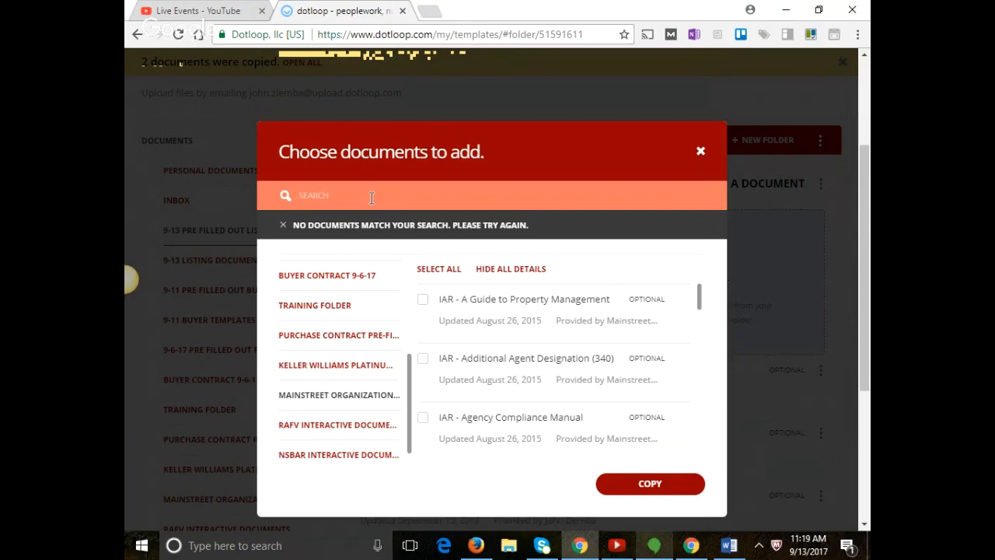
type("mai")
key("BackSpace")
key("BackSpace")
key("BackSpace")
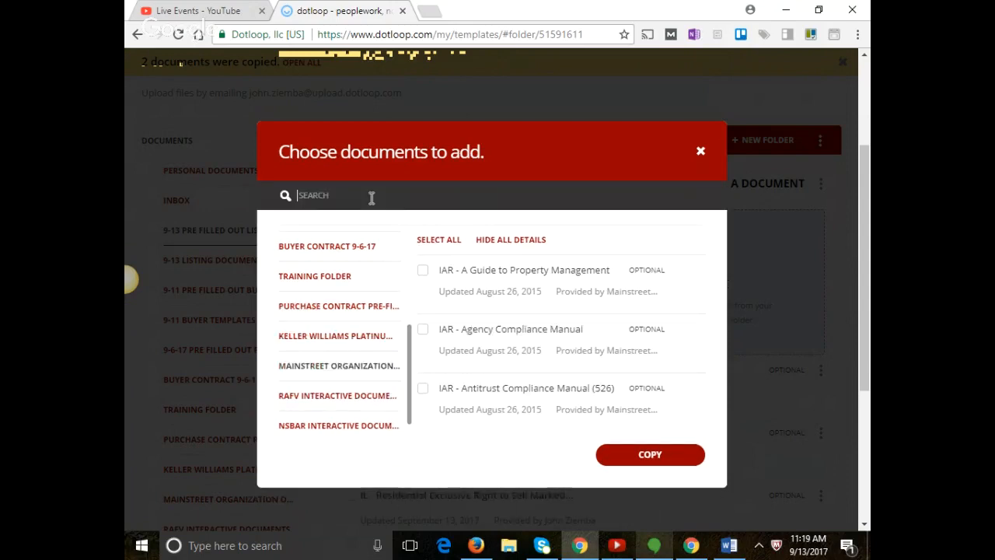
type("lead")
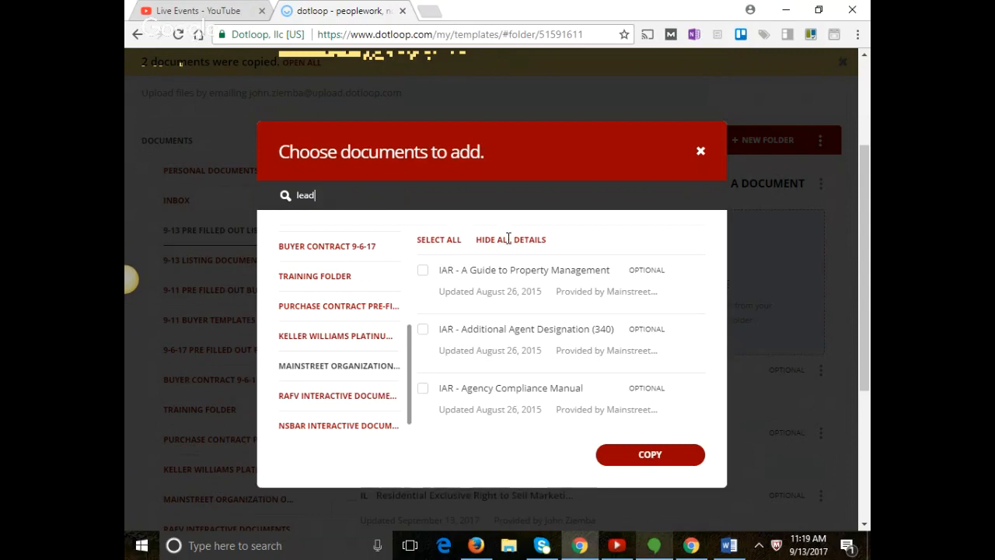
key("Return")
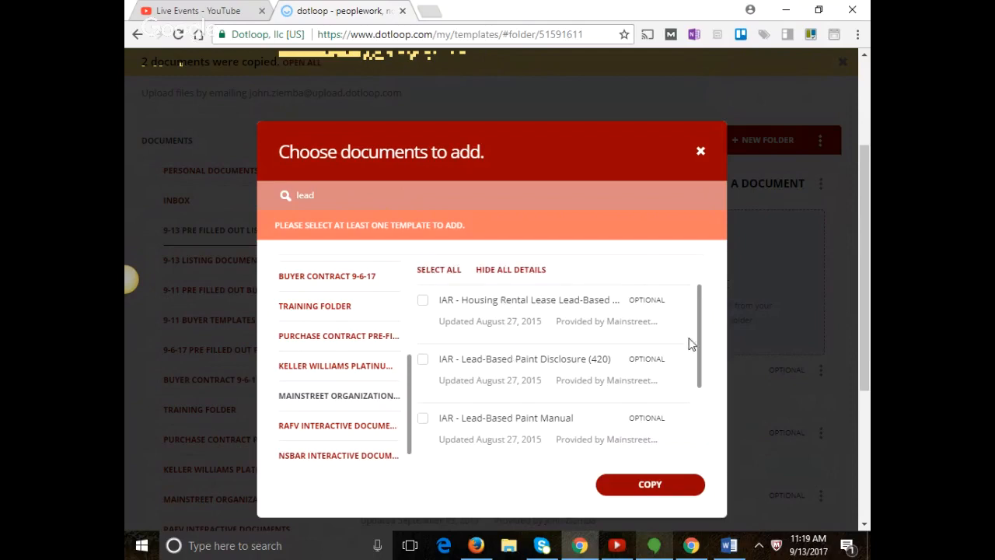
left_click_drag(697, 331, 697, 352)
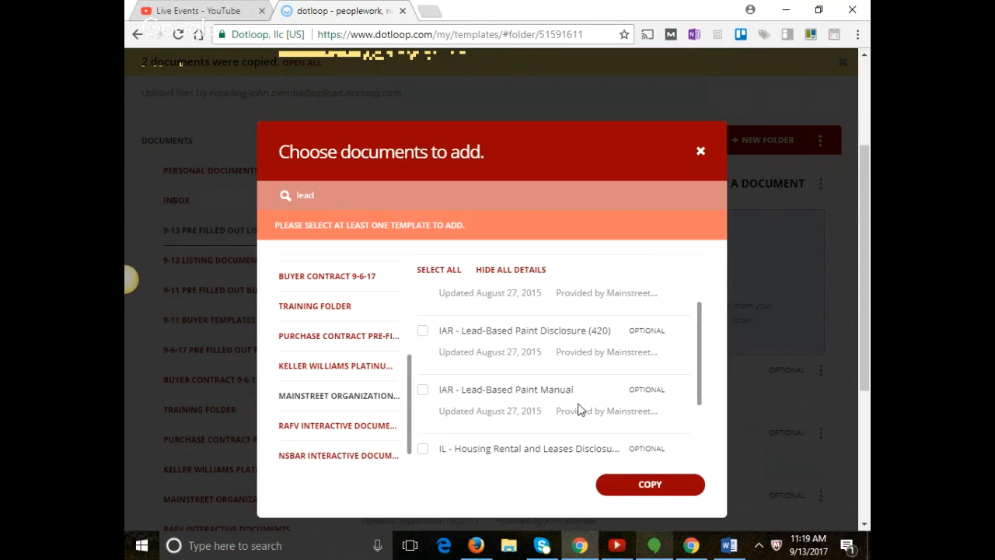
scroll(580, 409, "down", 1)
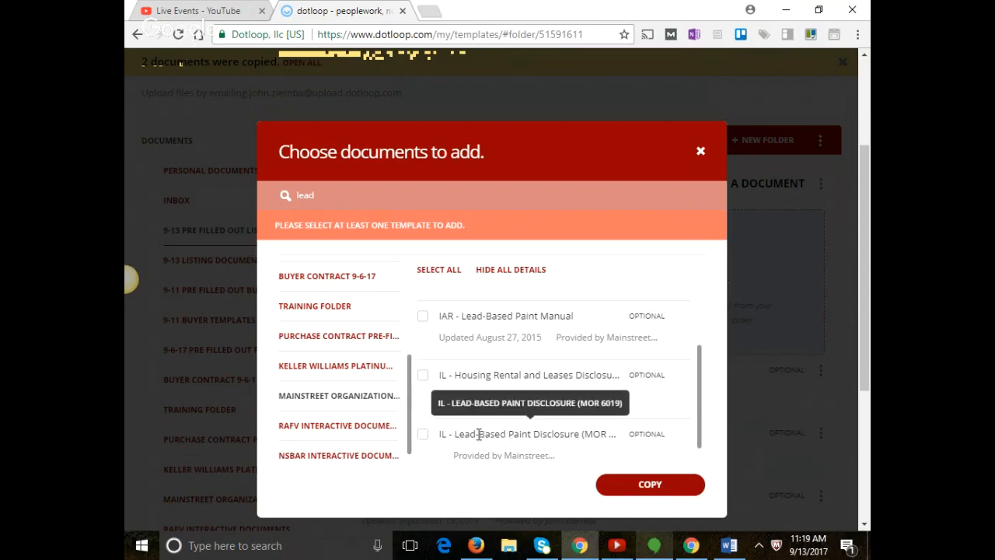
left_click(421, 438)
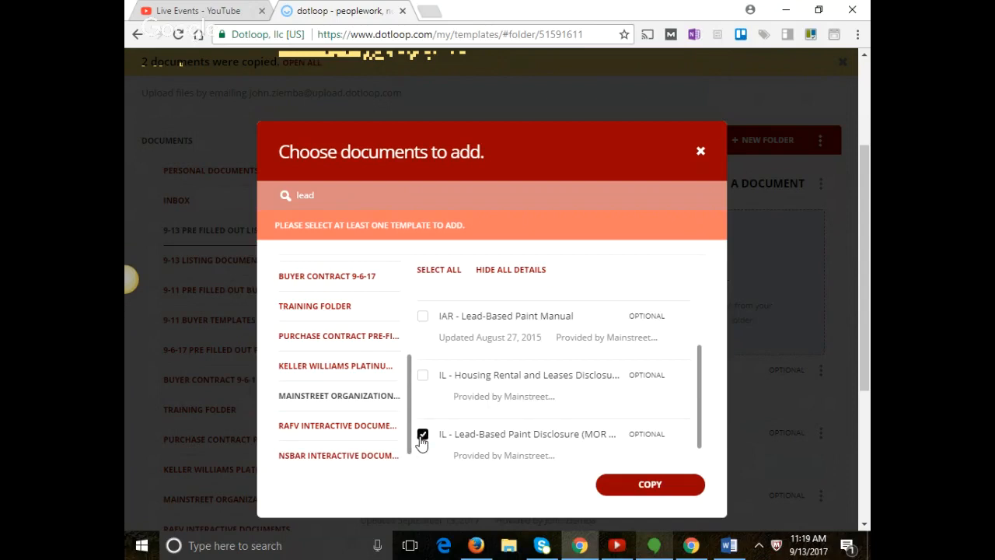
left_click(424, 318)
left_click(669, 489)
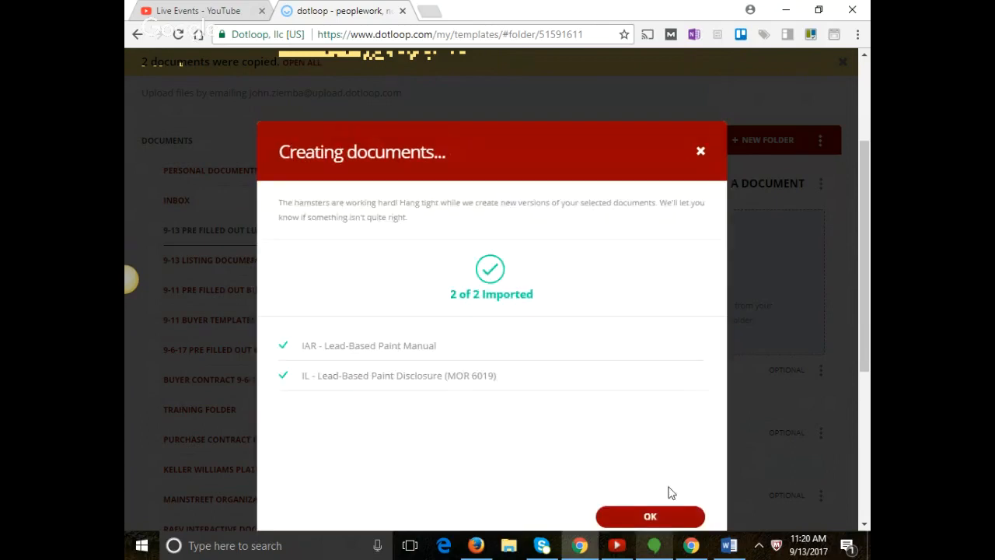
Reopen the picker and search the Mainstreet Organization forms for 'disclosure'.
left_click(644, 518)
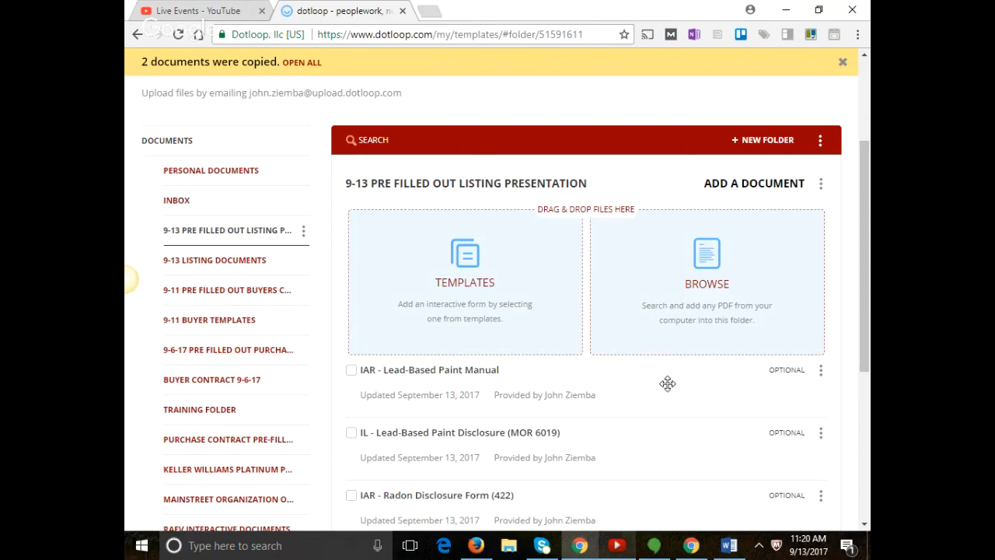
scroll(668, 384, "down", 2)
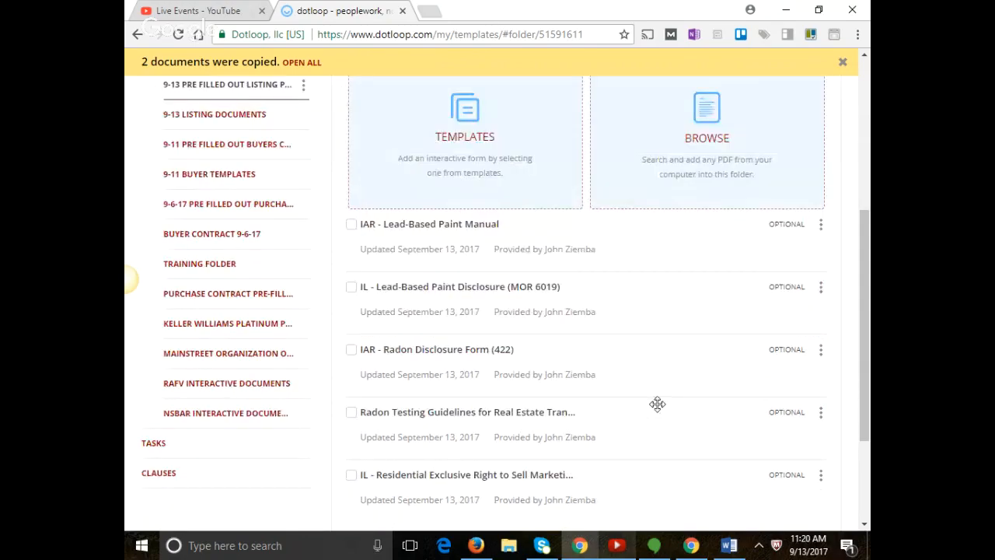
scroll(660, 401, "up", 2)
left_click(425, 239)
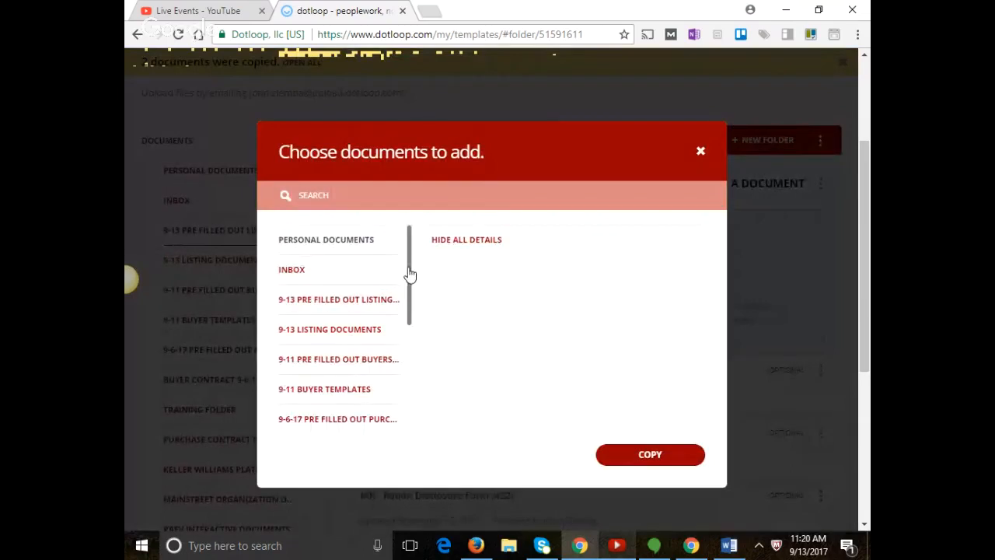
left_click_drag(409, 275, 398, 402)
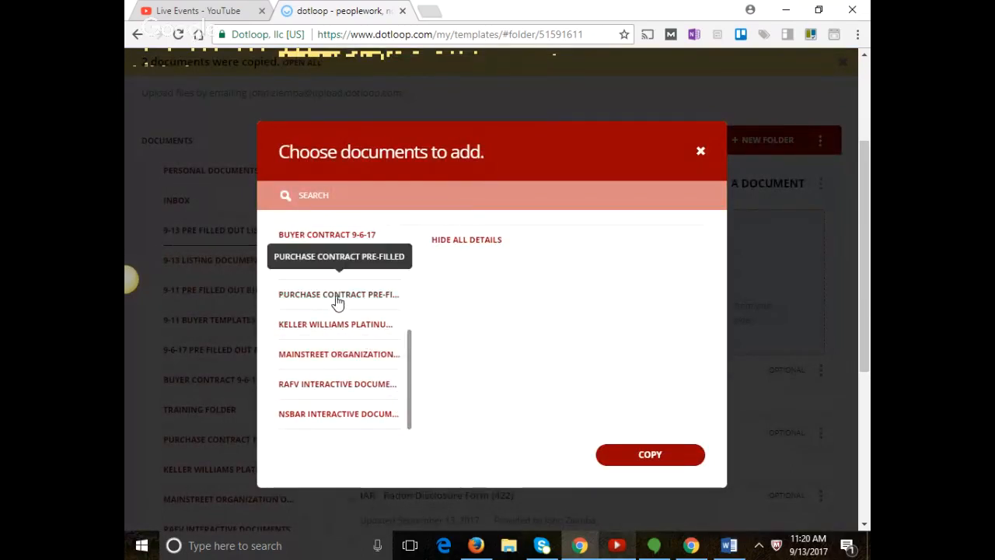
left_click(328, 359)
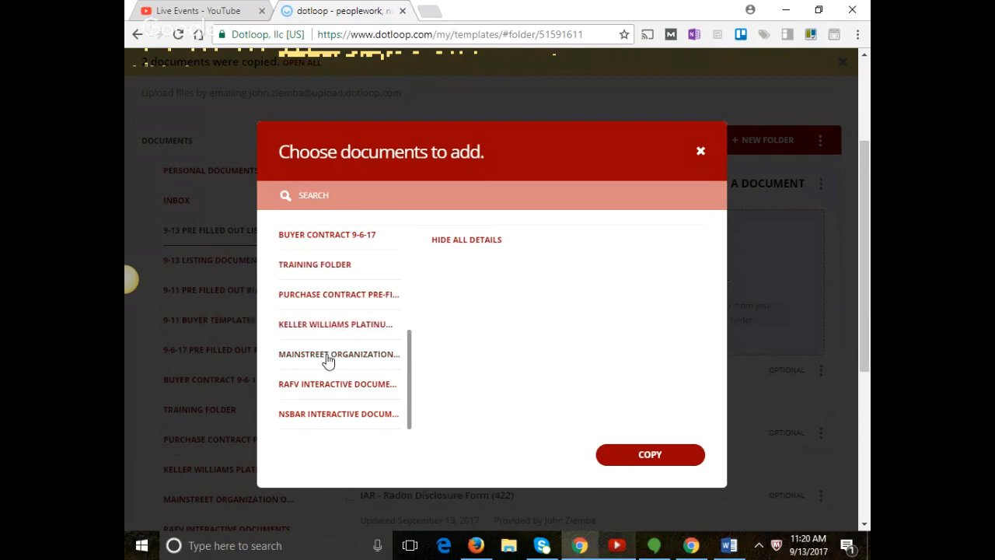
left_click(380, 196)
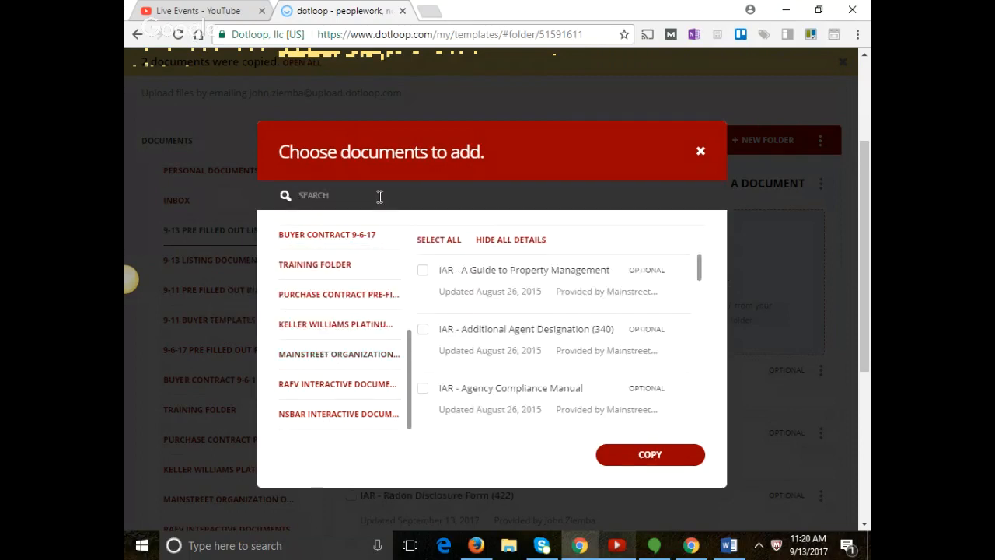
type("disclo")
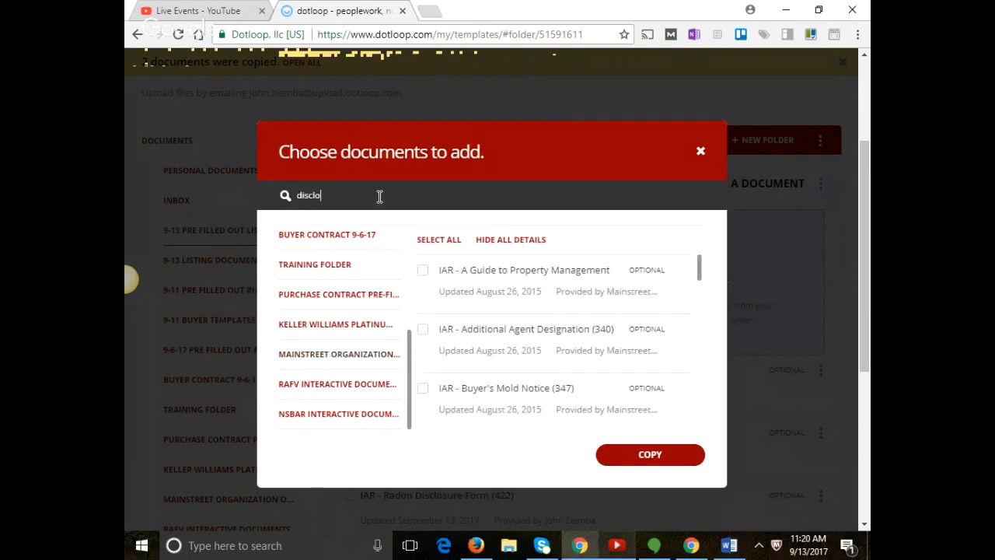
type("sure")
key("Return")
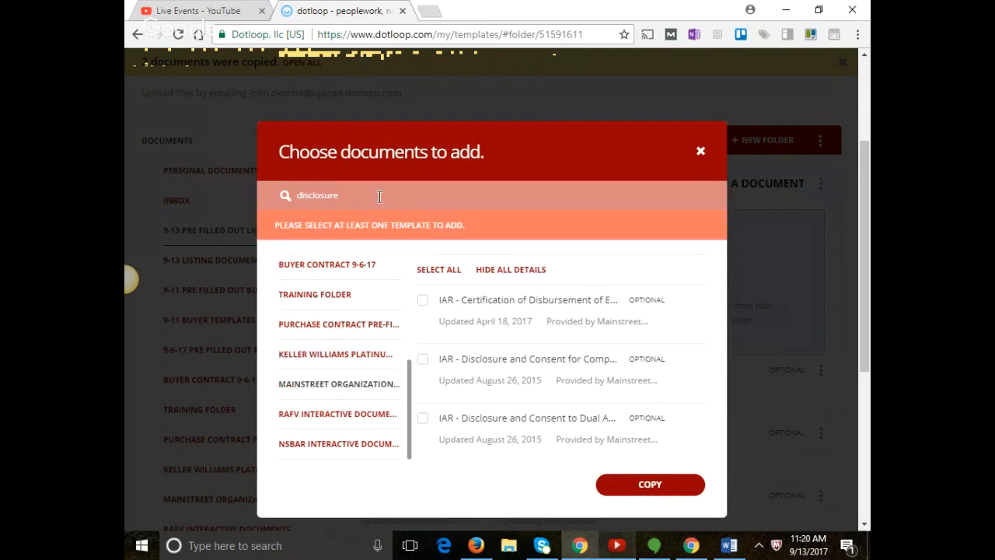
Browse the disclosure results, then show the Training Folder and RAFV Interactive Documents templates.
left_click(379, 196)
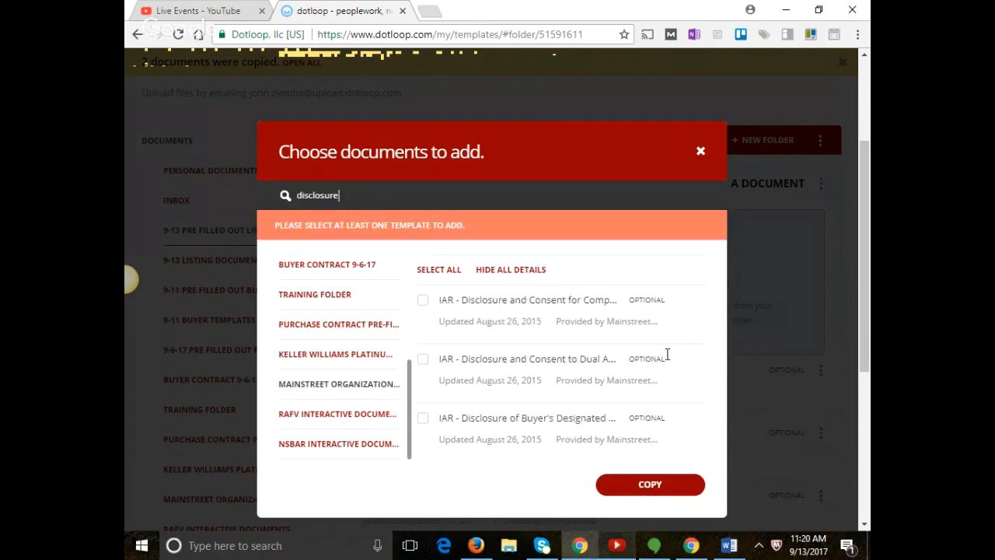
scroll(638, 324, "down", 1)
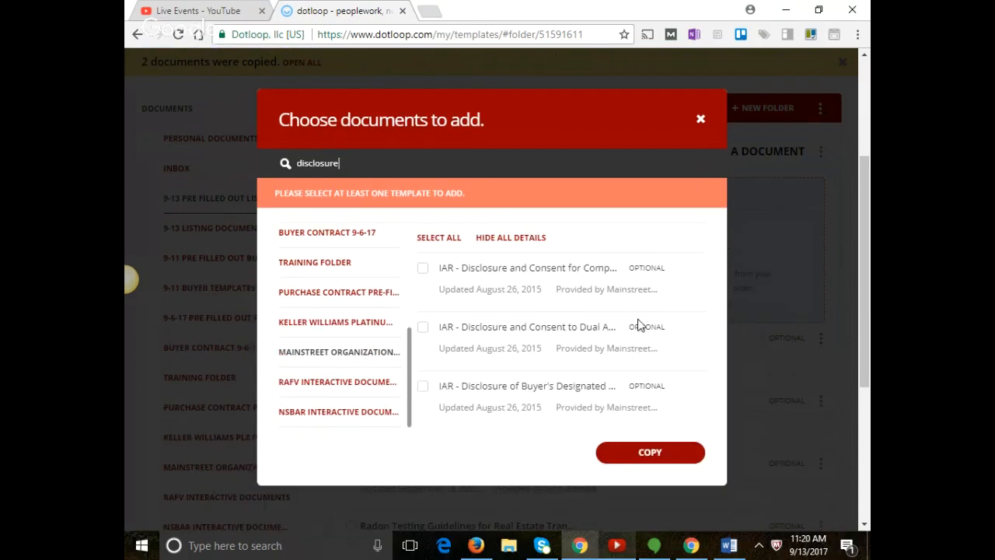
scroll(639, 324, "down", 3)
scroll(699, 160, "down", 1)
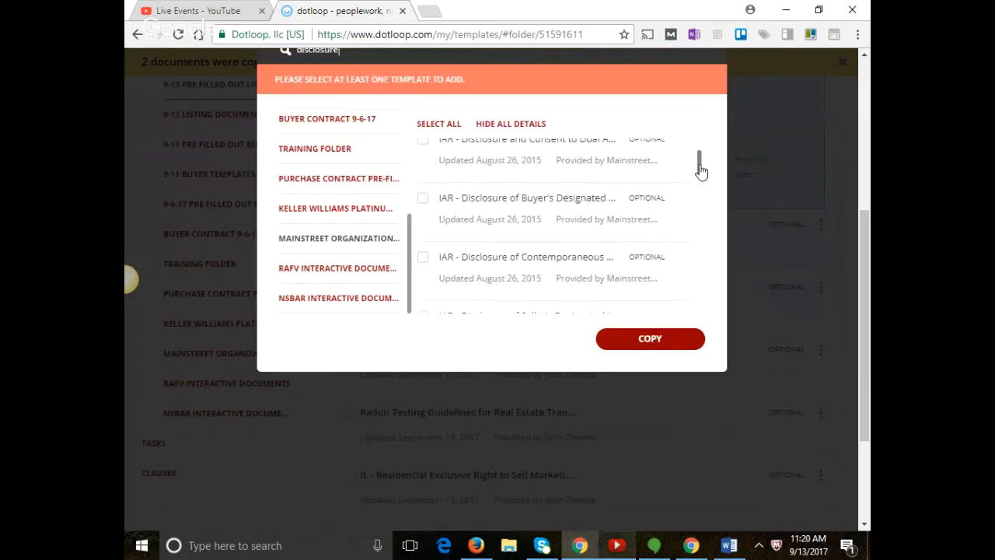
left_click_drag(701, 171, 685, 270)
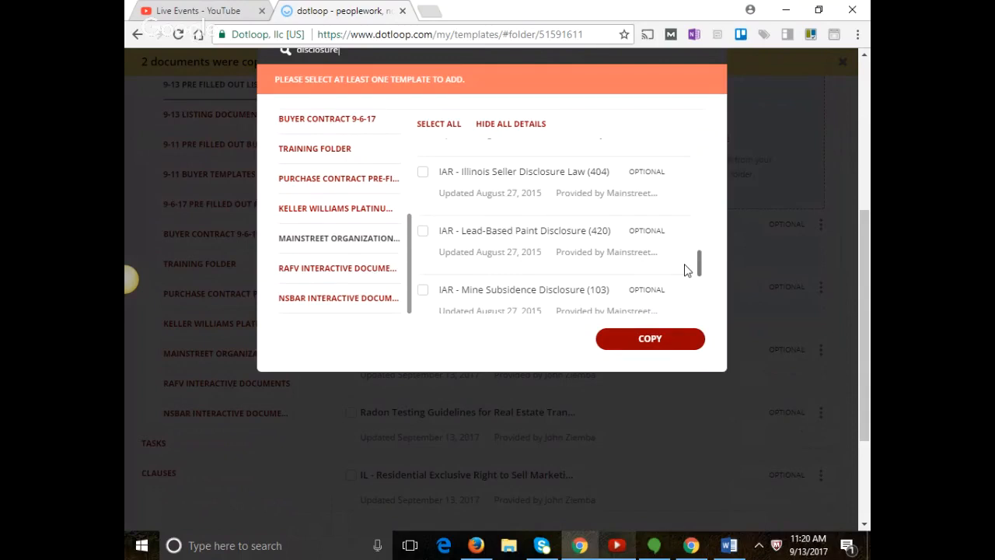
mouse_move(685, 269)
left_mouse_down()
mouse_move(681, 303)
mouse_move(702, 306)
mouse_move(704, 318)
mouse_move(695, 314)
mouse_move(695, 261)
left_mouse_up()
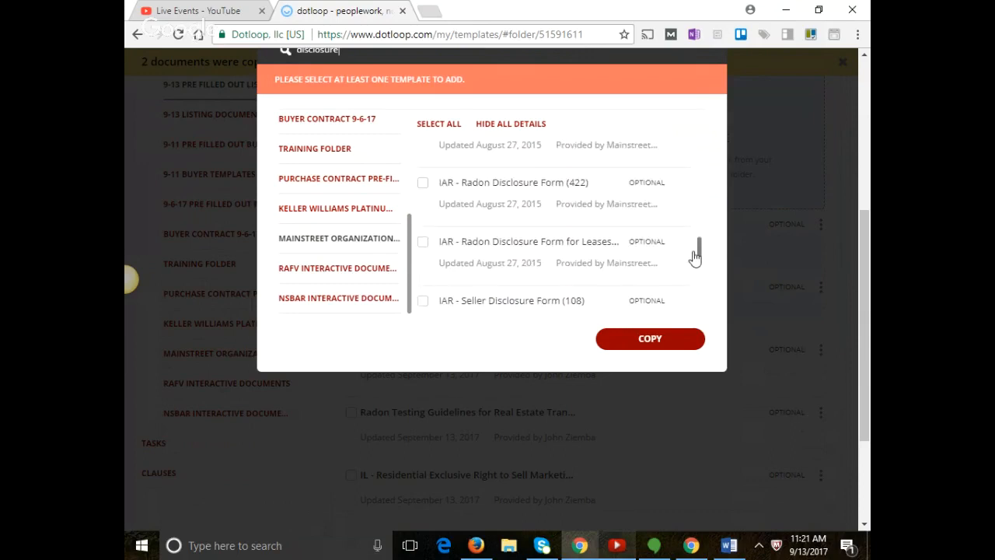
left_click_drag(696, 259, 696, 262)
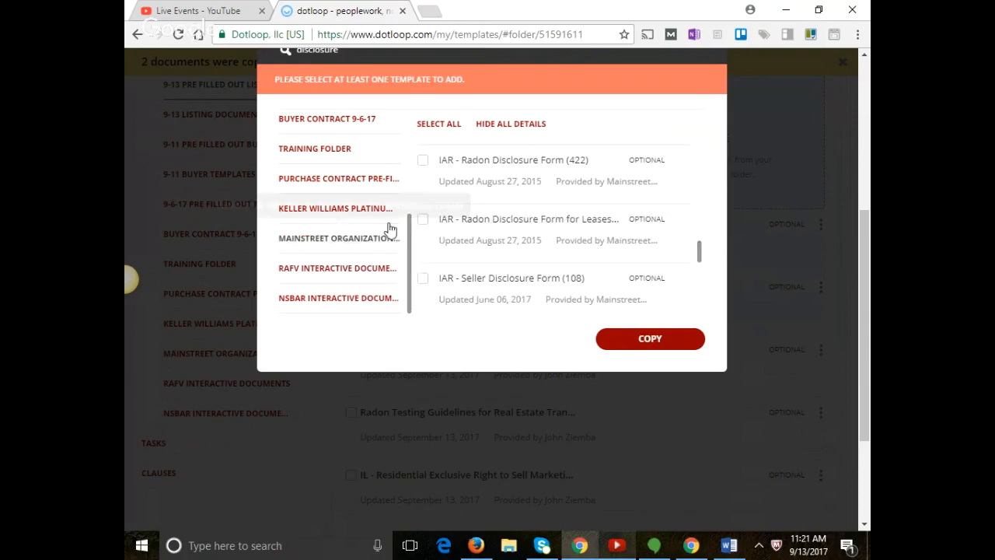
left_click(327, 151)
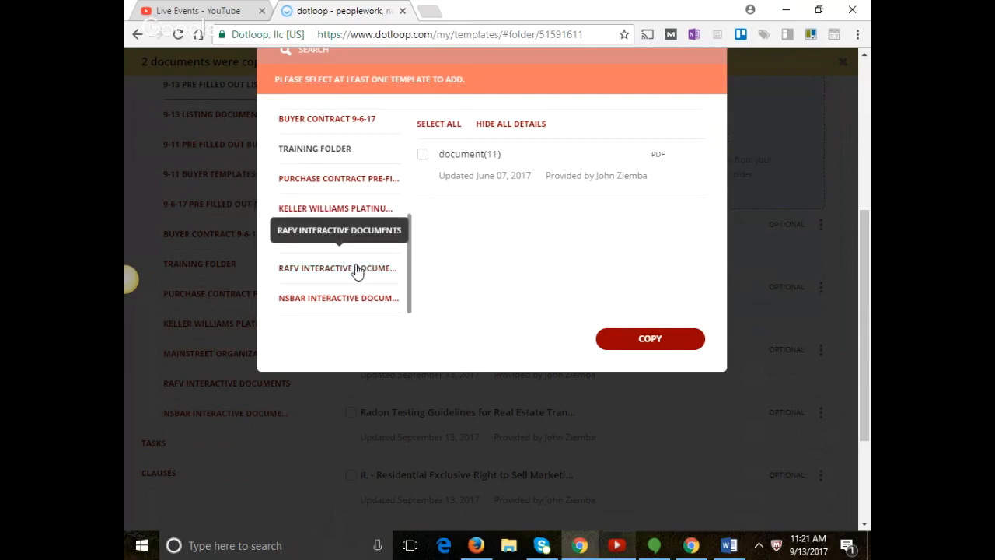
left_click(389, 264)
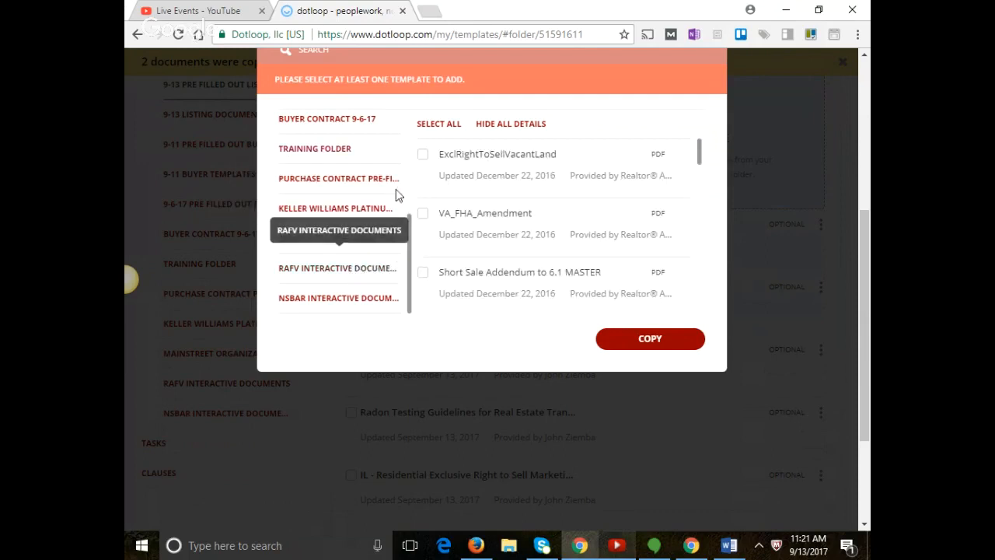
scroll(435, 121, "up", 2)
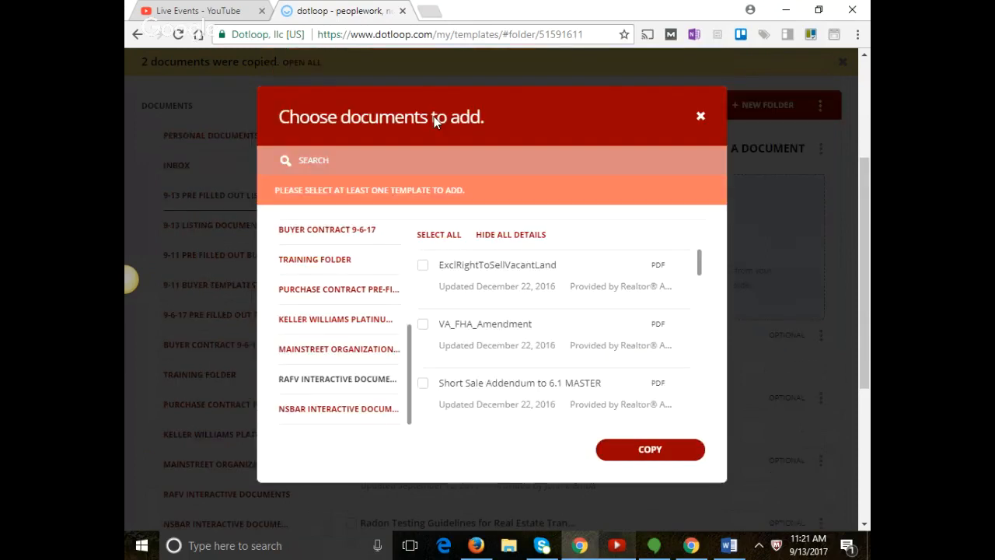
left_click(348, 196)
type("real pr")
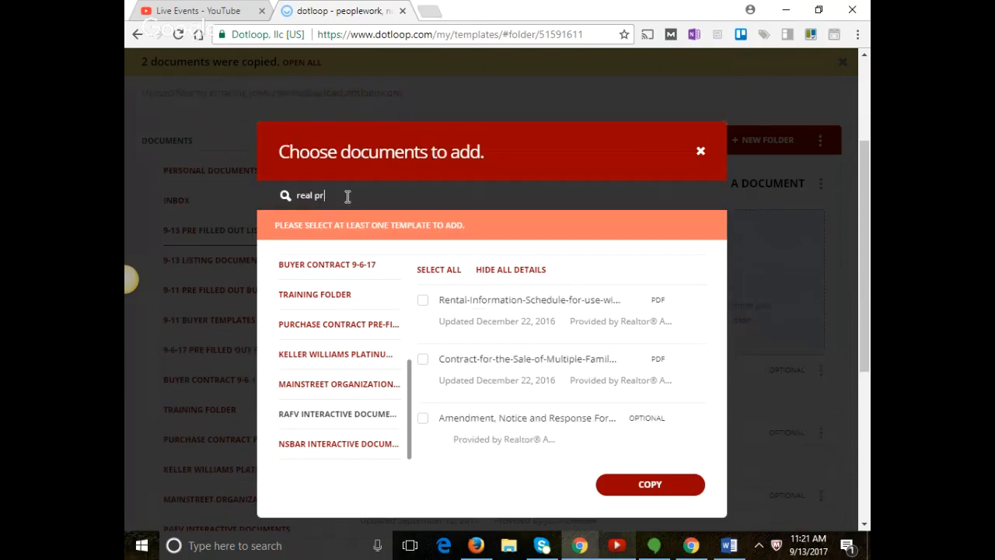
type("operty")
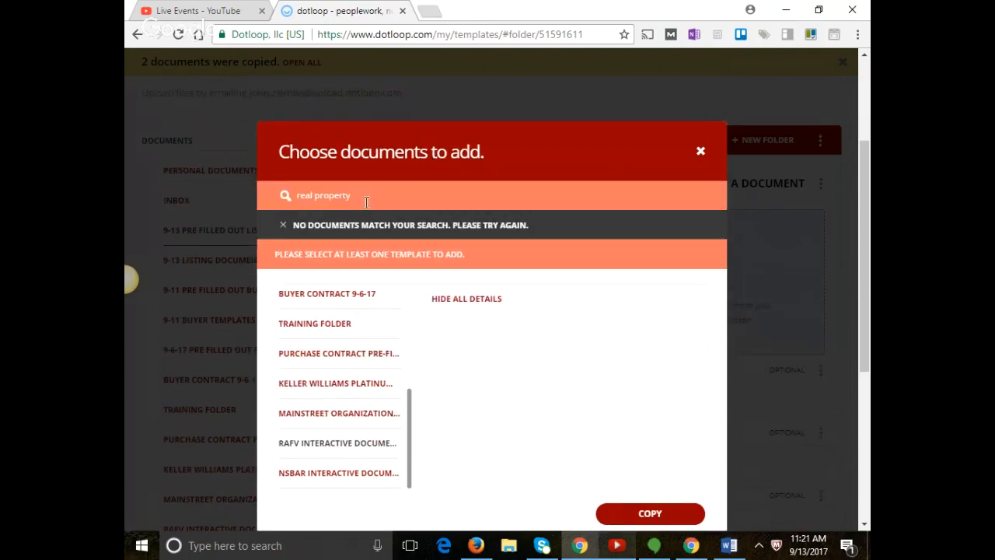
left_click_drag(353, 196, 288, 200)
key("BackSpace")
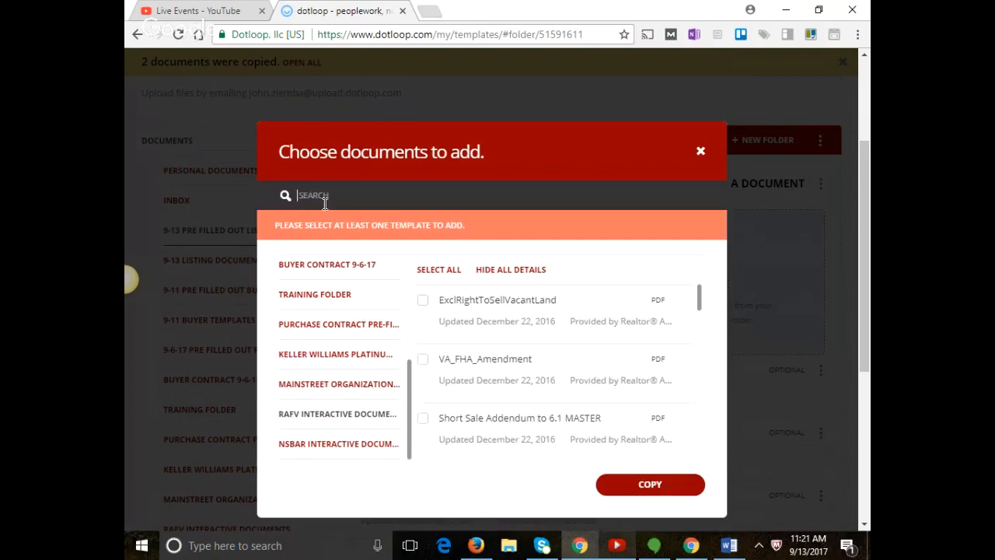
type("real ")
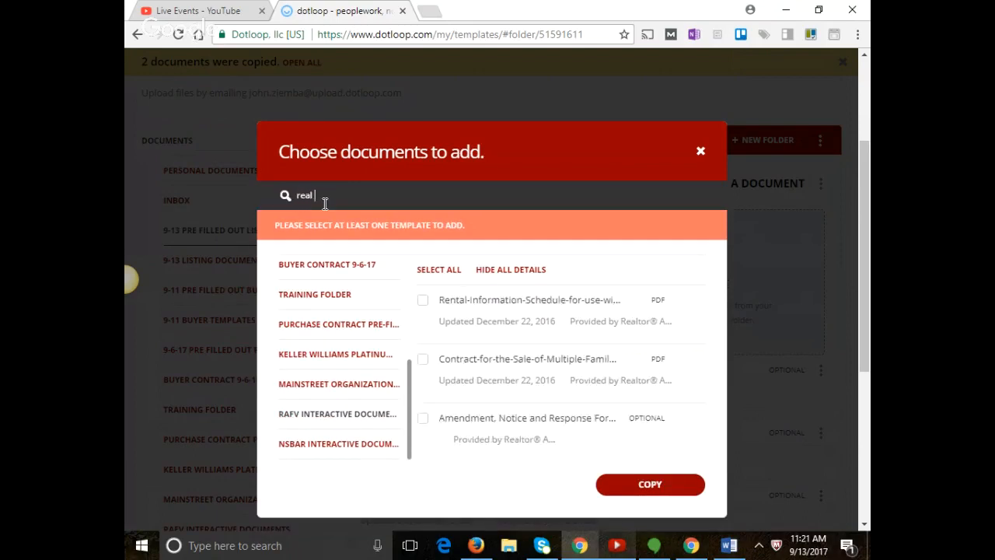
type("pr")
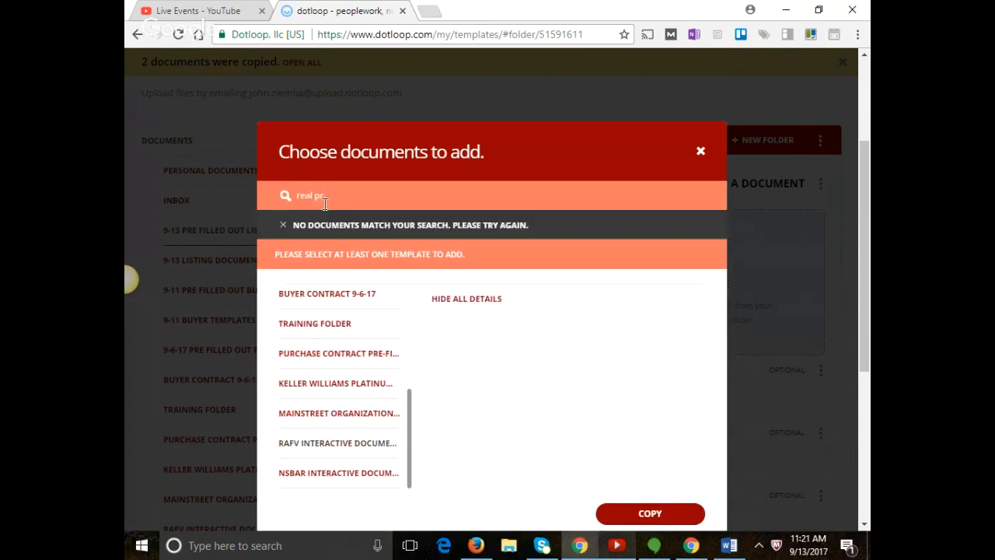
key("BackSpace")
key("BackSpace")
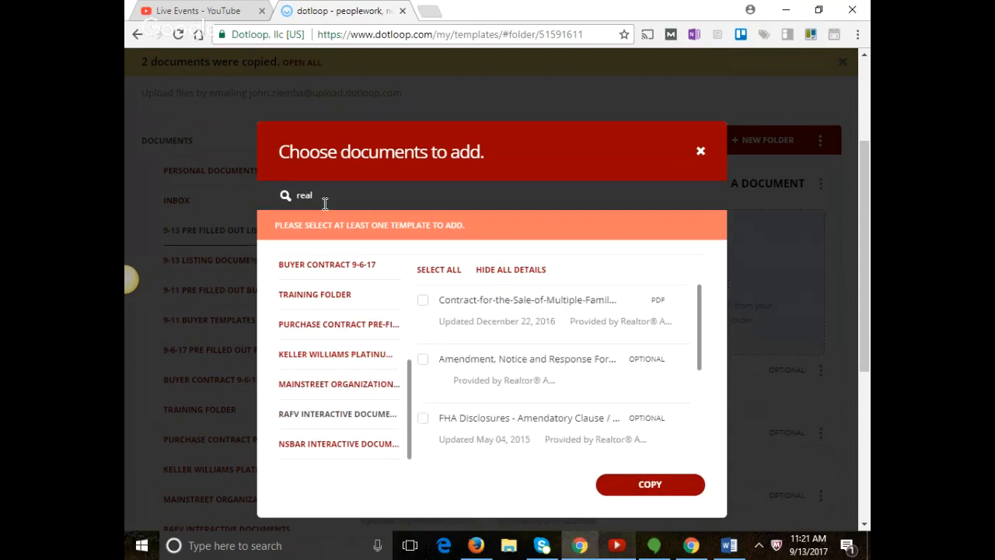
key("BackSpace")
key("BackSpace")
key("BackSpace")
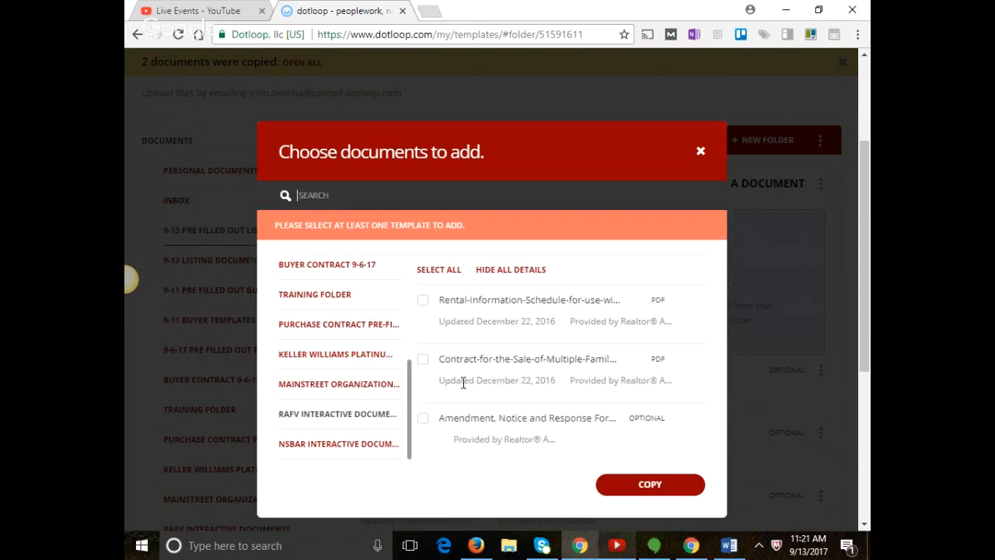
left_click(350, 449)
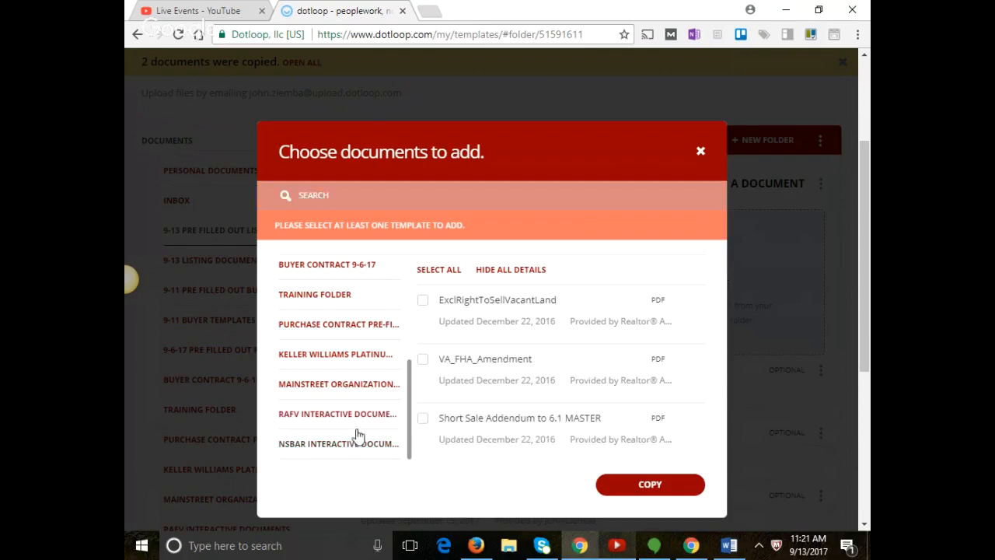
left_click(366, 384)
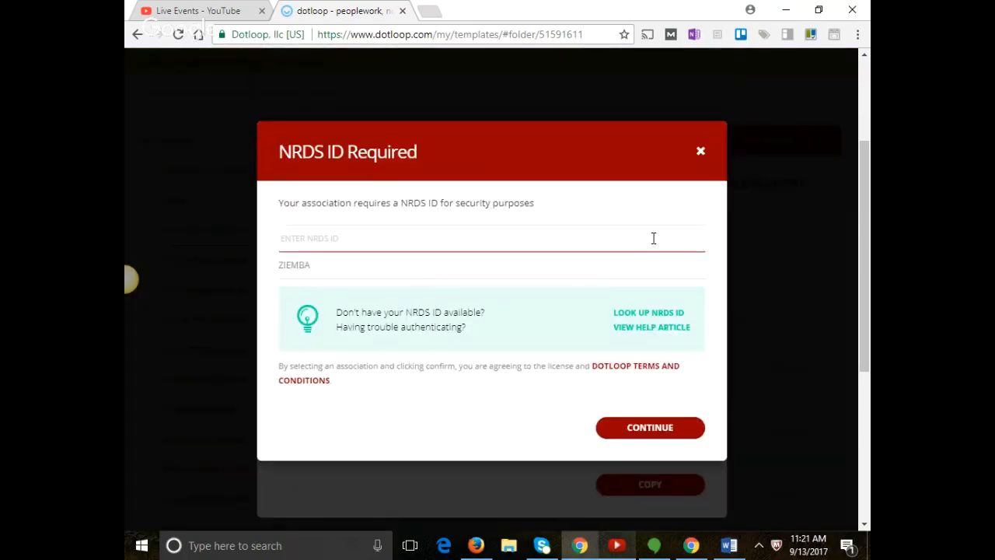
left_click(694, 155)
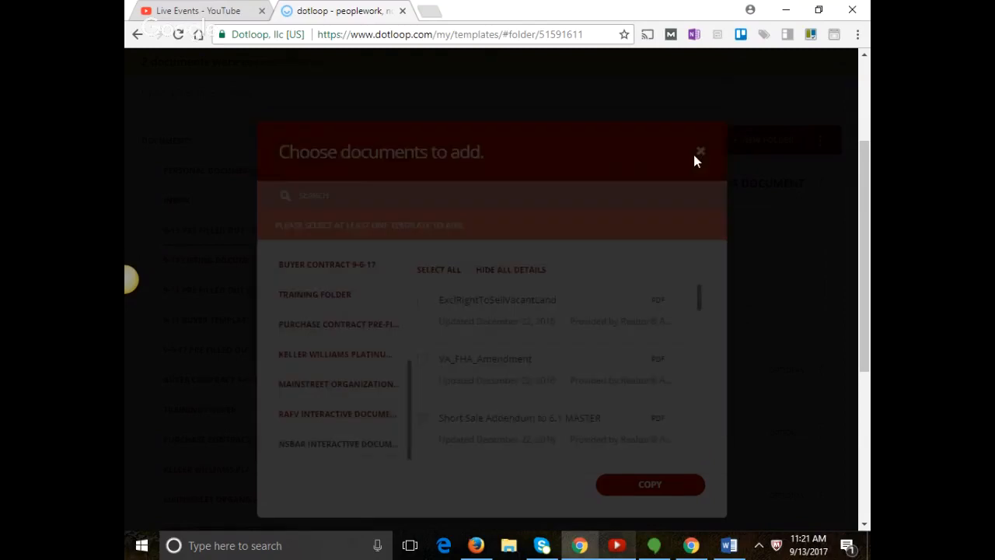
Browse the Training Folder and Mainstreet Organization templates, then close the Choose documents dialog.
scroll(407, 353, "up", 1)
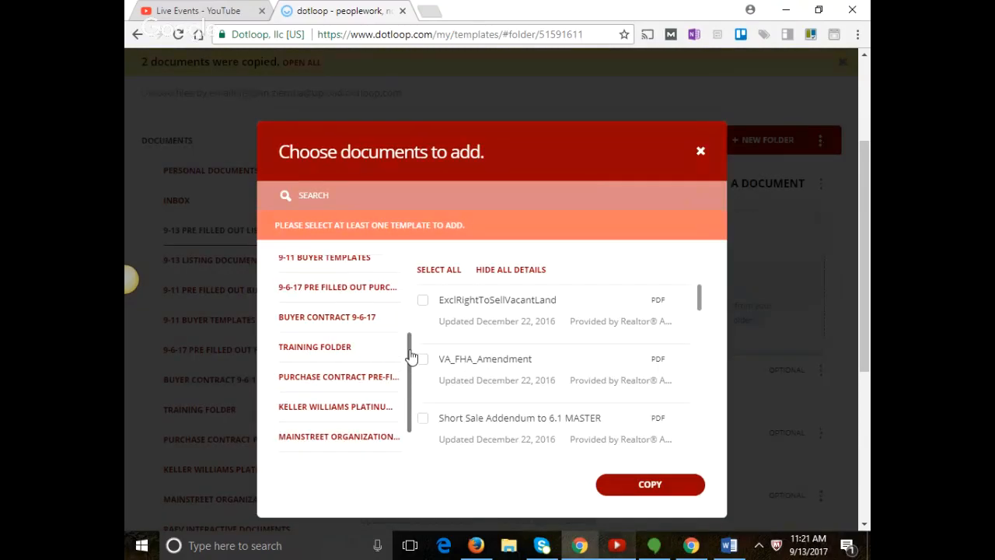
left_click(337, 350)
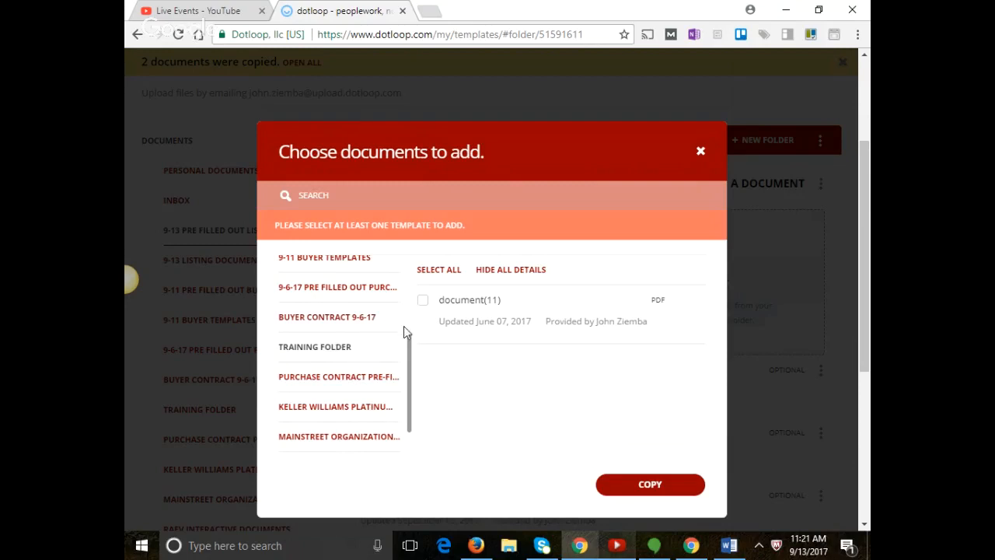
left_click_drag(410, 354, 410, 389)
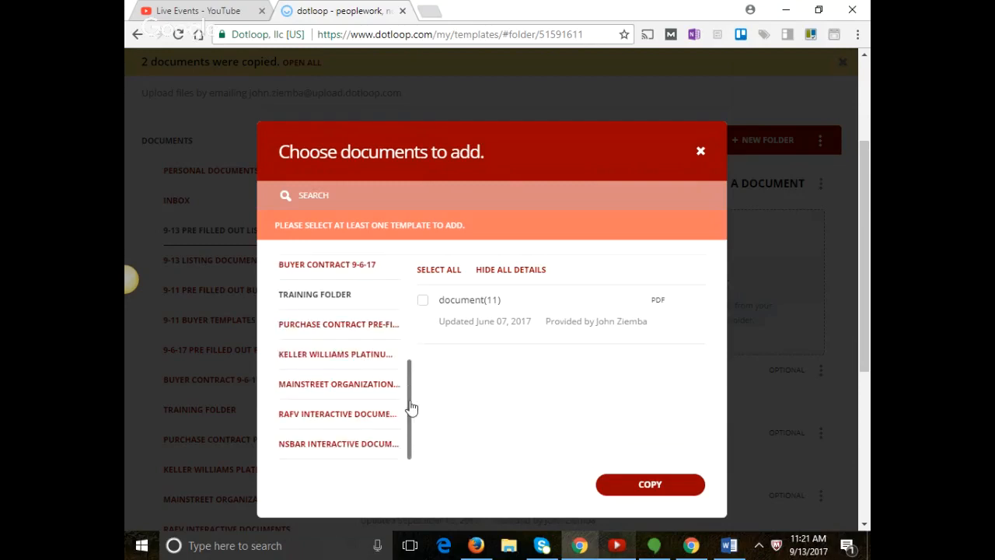
left_click(375, 385)
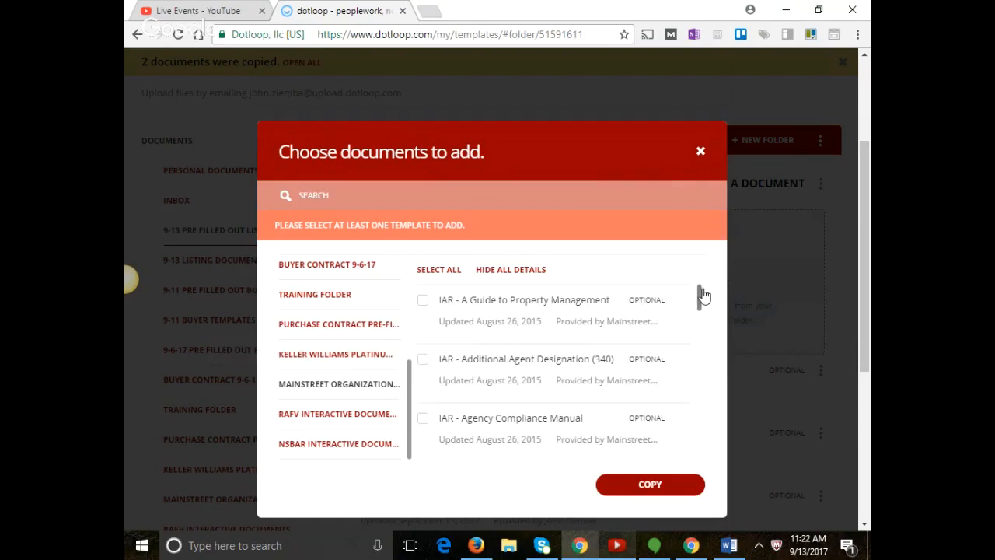
left_click_drag(704, 296, 696, 367)
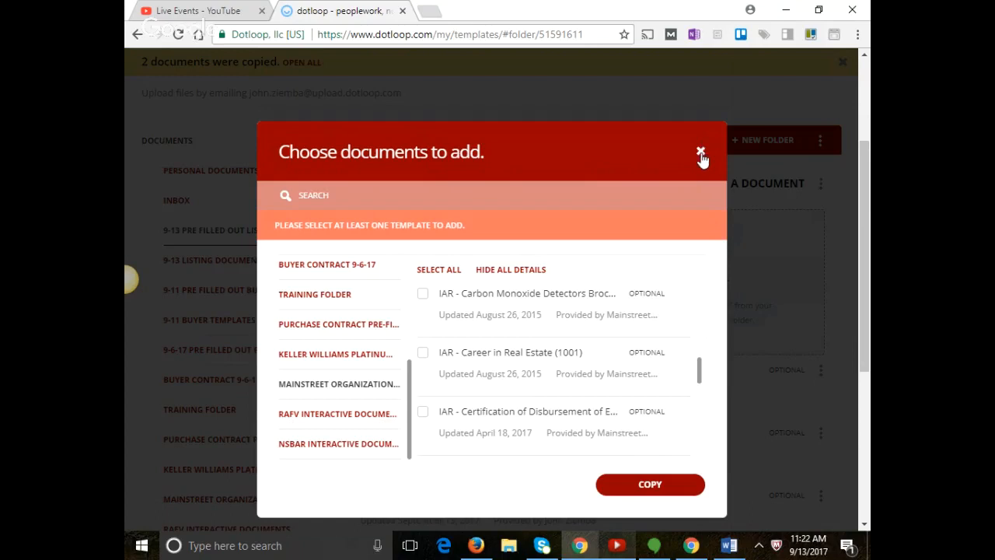
scroll(700, 158, "down", 3)
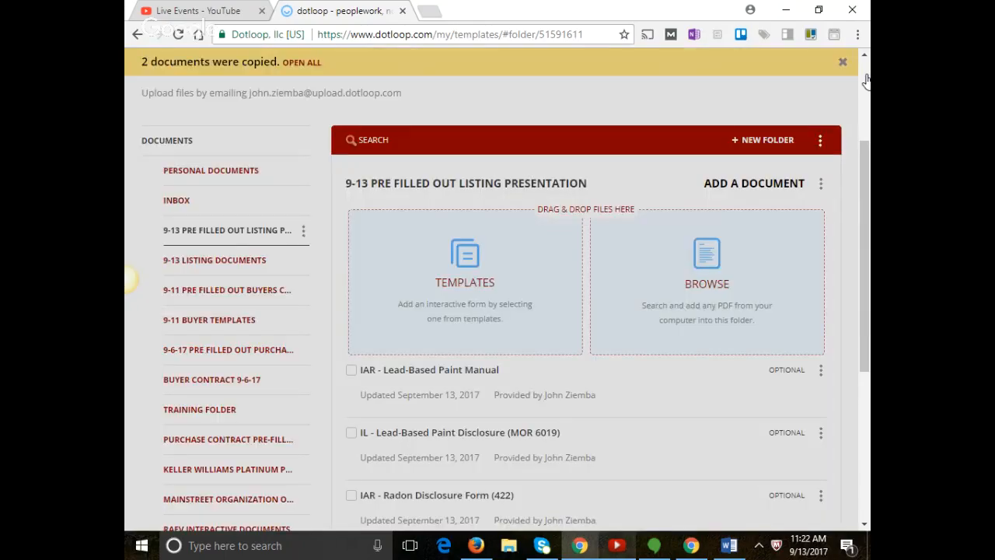
Move the IL - Residential Exclusive Right to Sell agreement to the top and the Lead-Based Paint Manual to the bottom, then open the agreement.
scroll(788, 204, "down", 3)
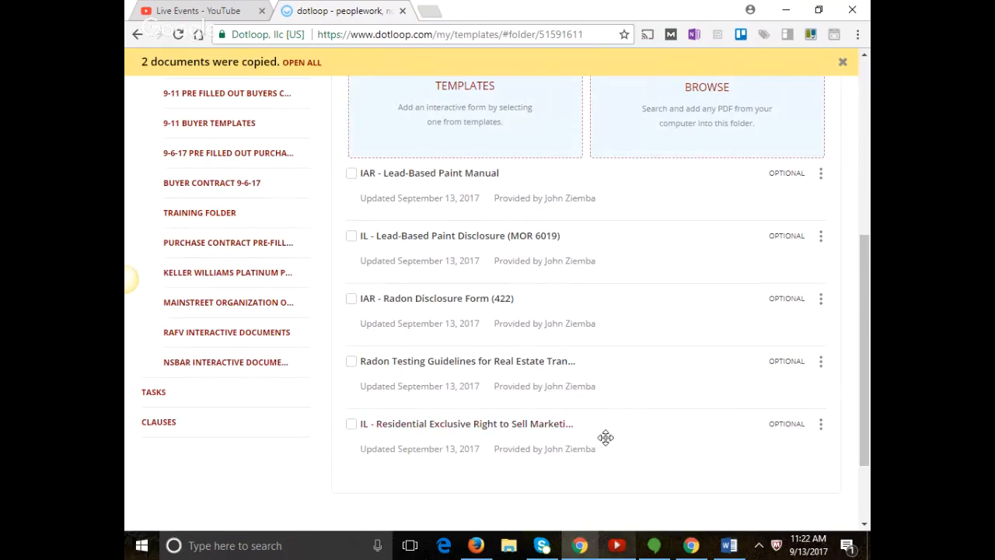
left_click_drag(605, 438, 556, 198)
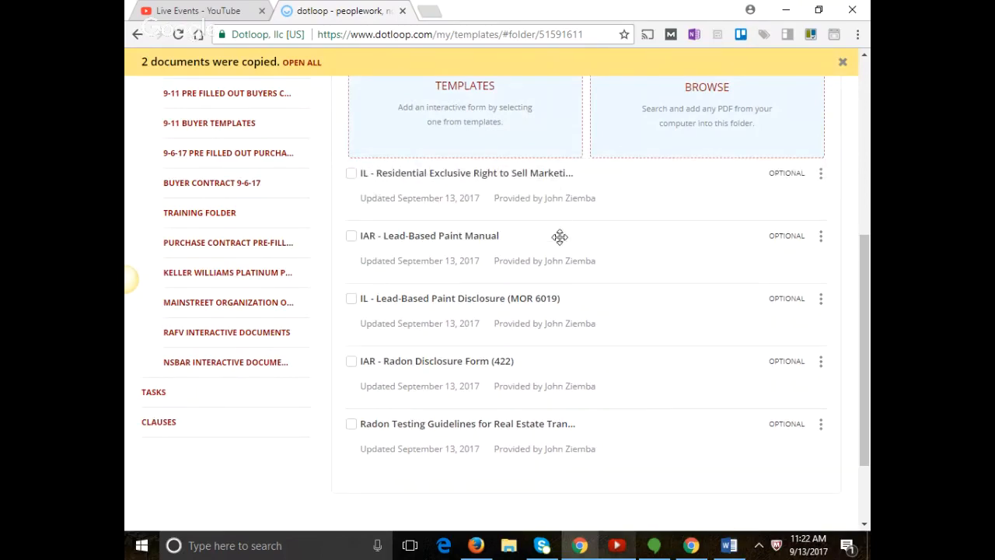
mouse_move(561, 249)
left_mouse_down()
mouse_move(562, 438)
mouse_move(561, 418)
left_mouse_up()
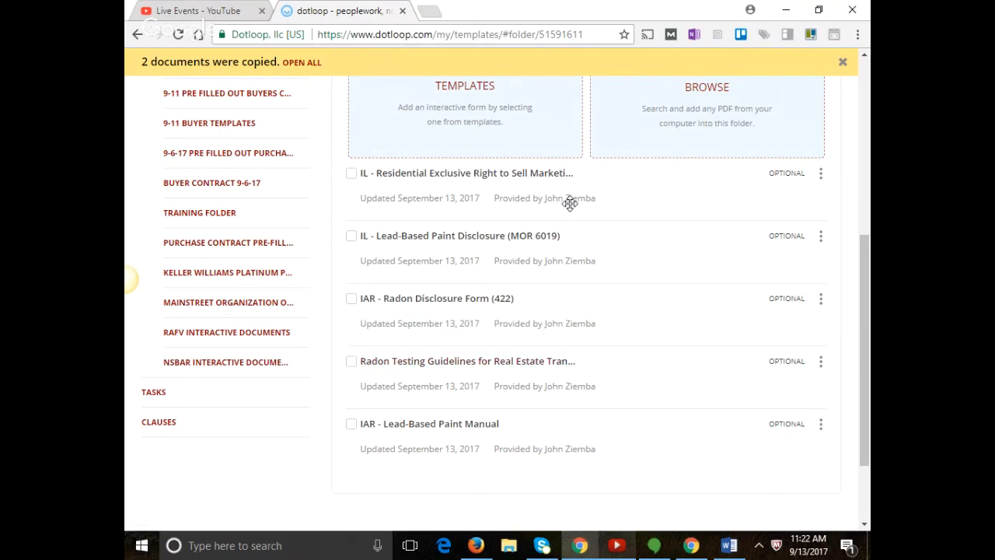
left_click(525, 174)
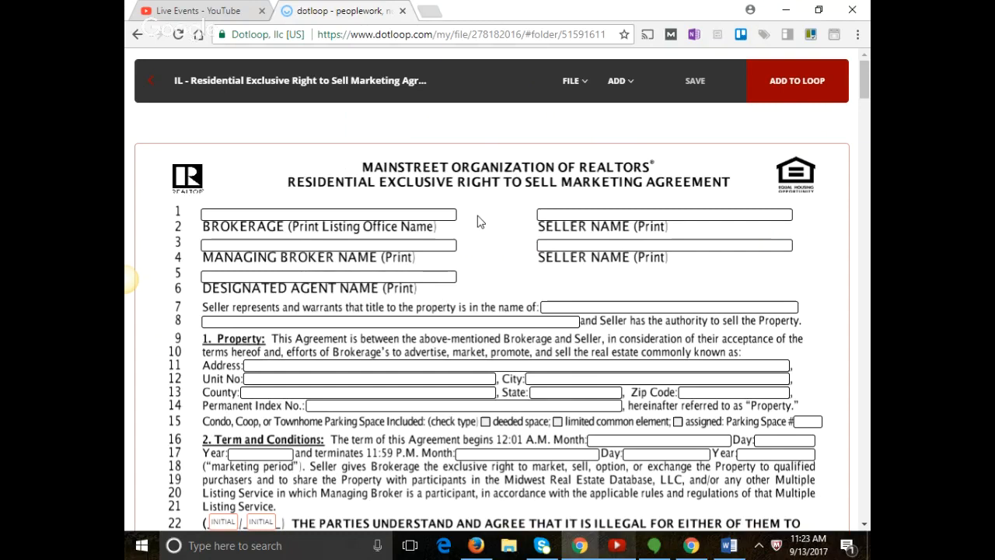
Enter 'Keller Williams Platinum Partners' as the brokerage and fill in the managing broker's full name.
left_click(430, 212)
type("Keller Wil")
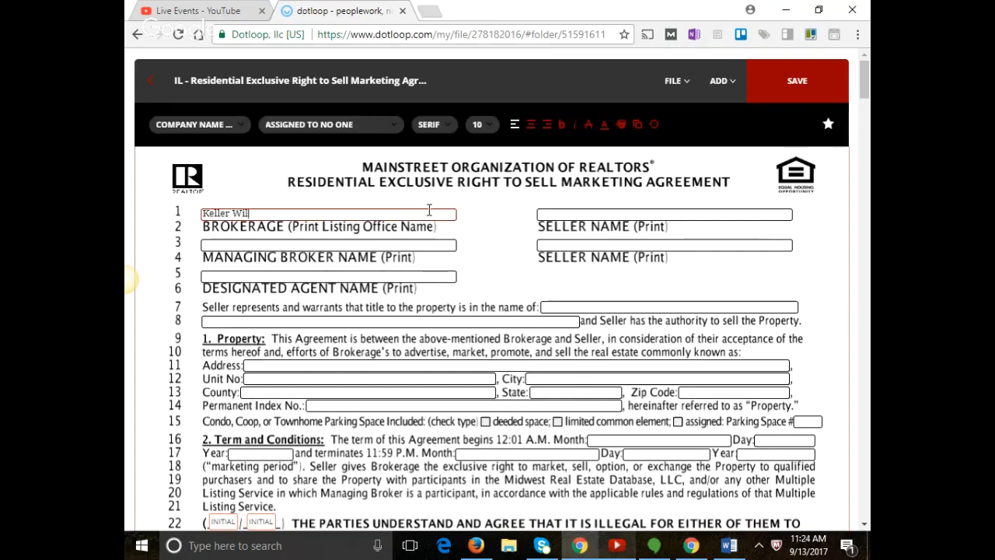
type("liams Platinum Partned")
key("BackSpace")
key("BackSpace")
key("BackSpace")
key("BackSpace")
key("BackSpace")
key("BackSpace")
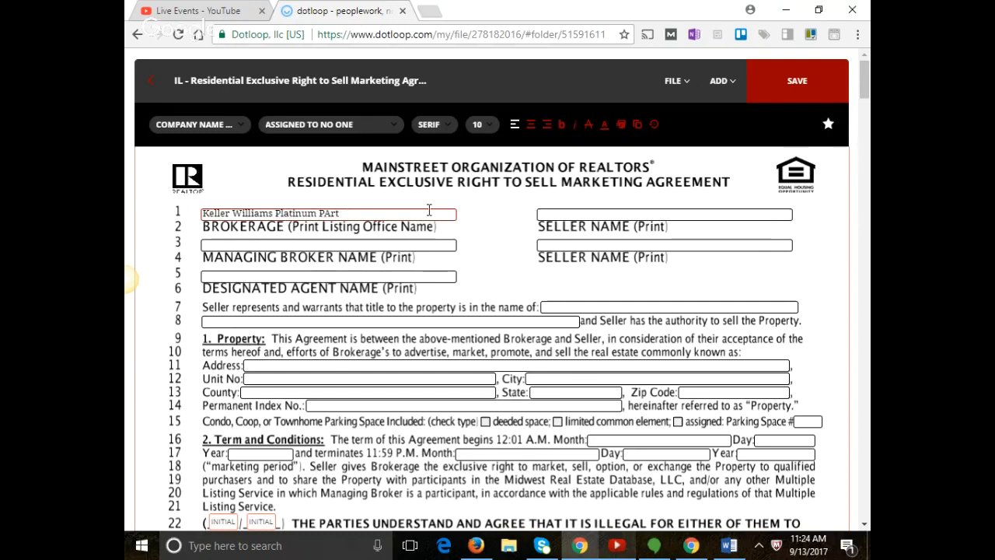
type("artners")
left_click(406, 246)
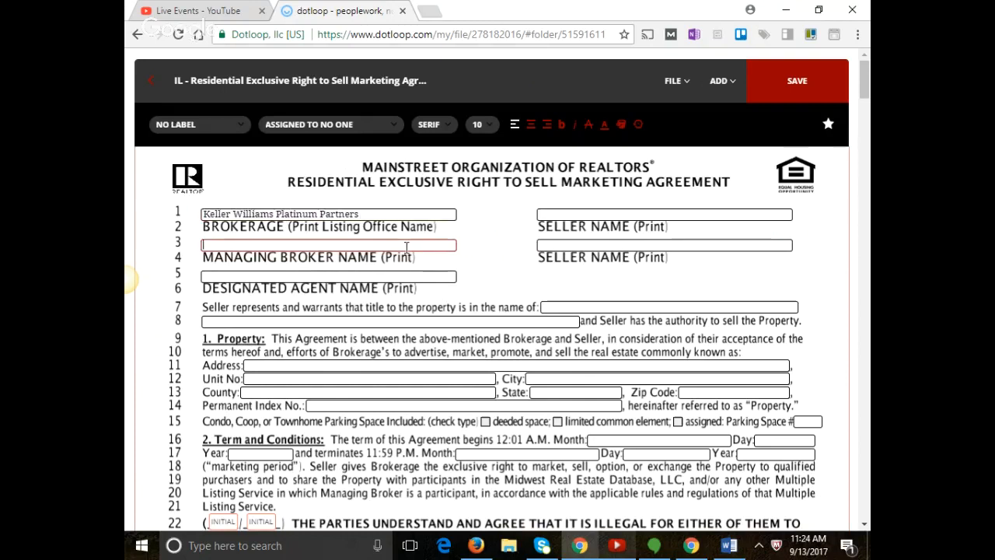
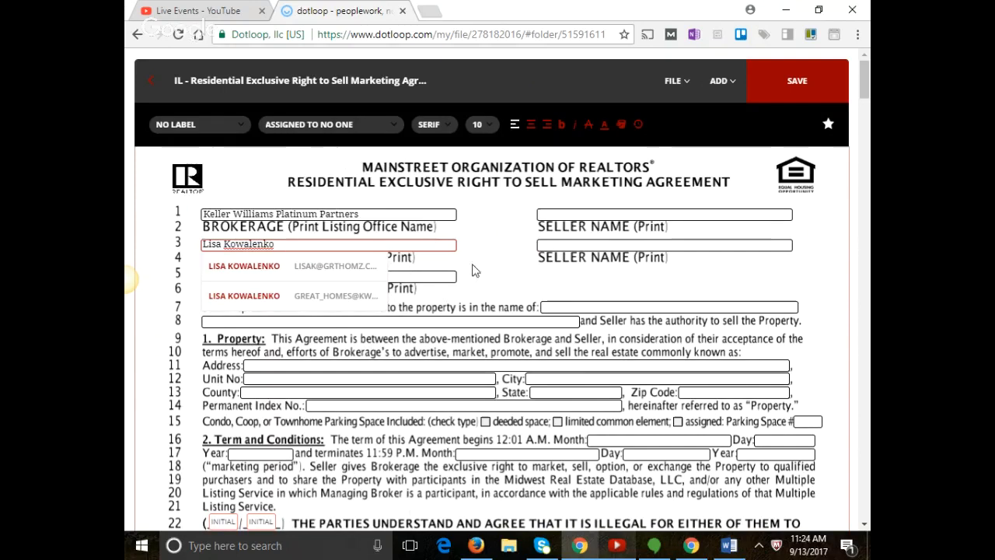
Enter the designated agent's full name in the Designated Agent and Seller's Designated Agent fields.
left_click(442, 277)
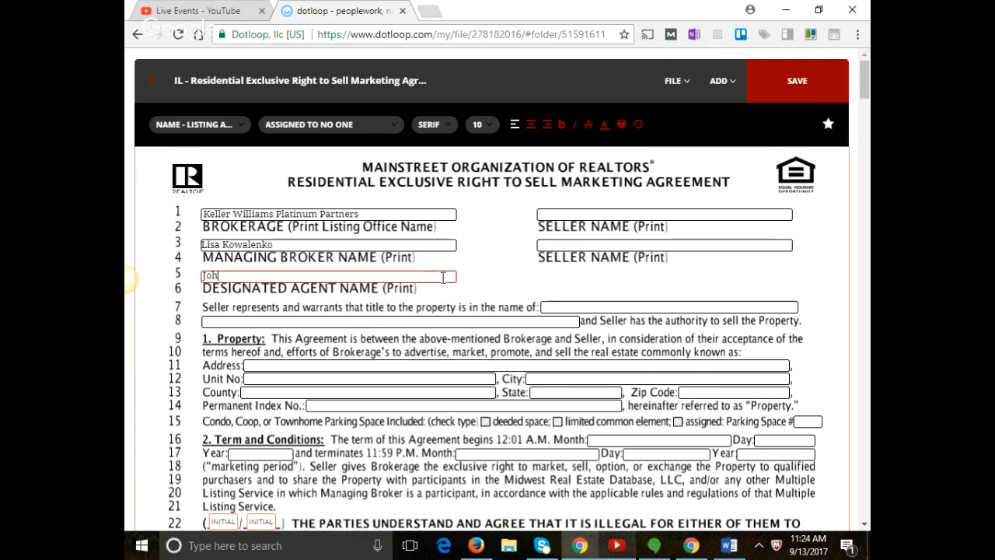
scroll(611, 284, "down", 1)
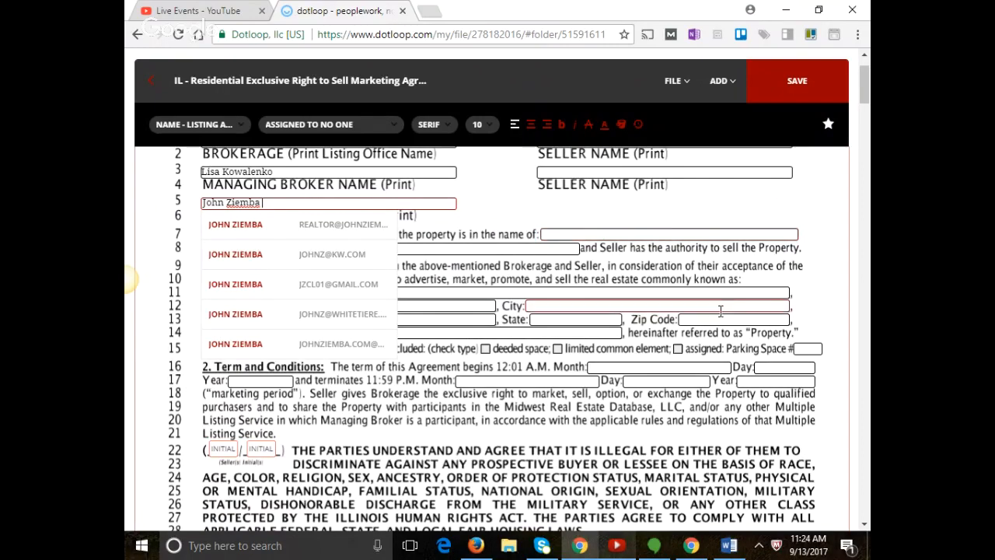
scroll(722, 311, "down", 2)
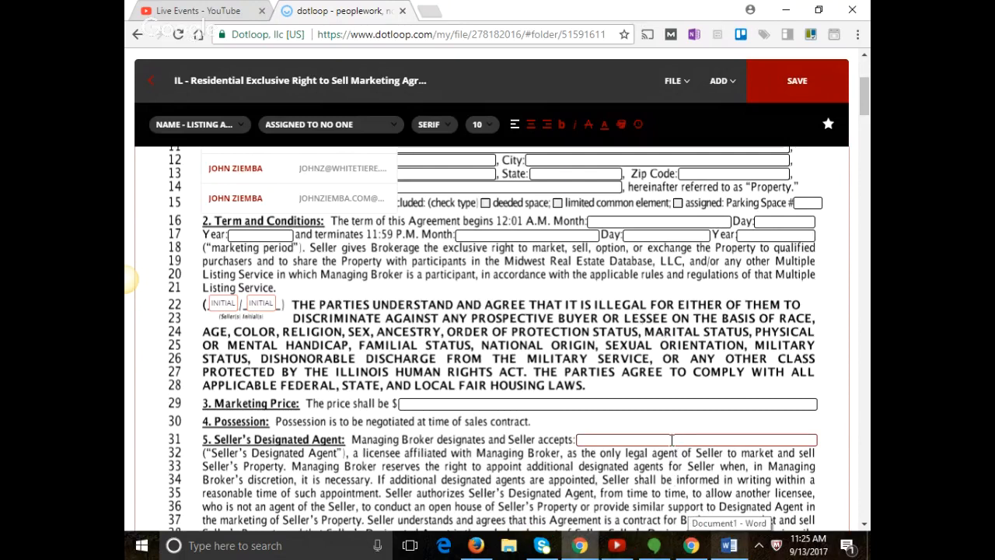
left_click(672, 440)
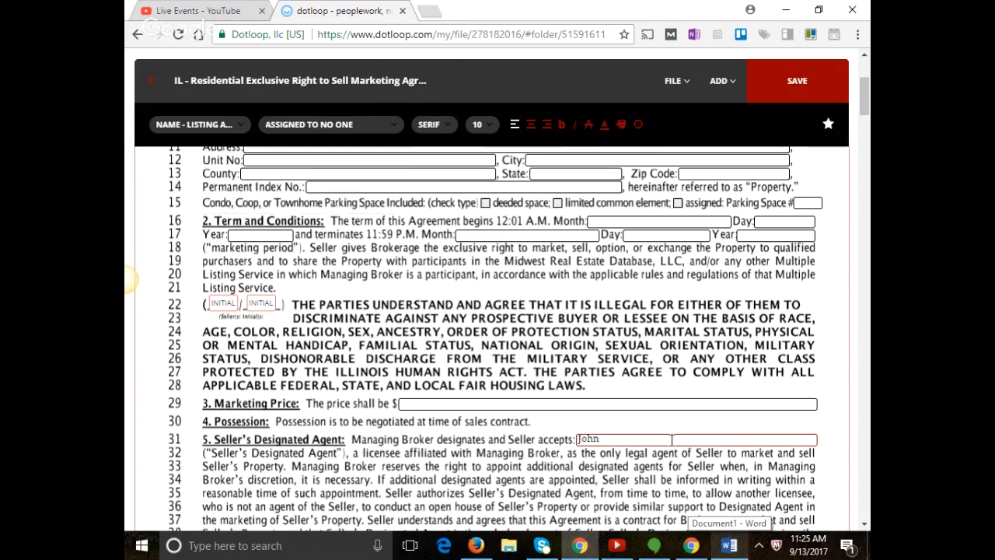
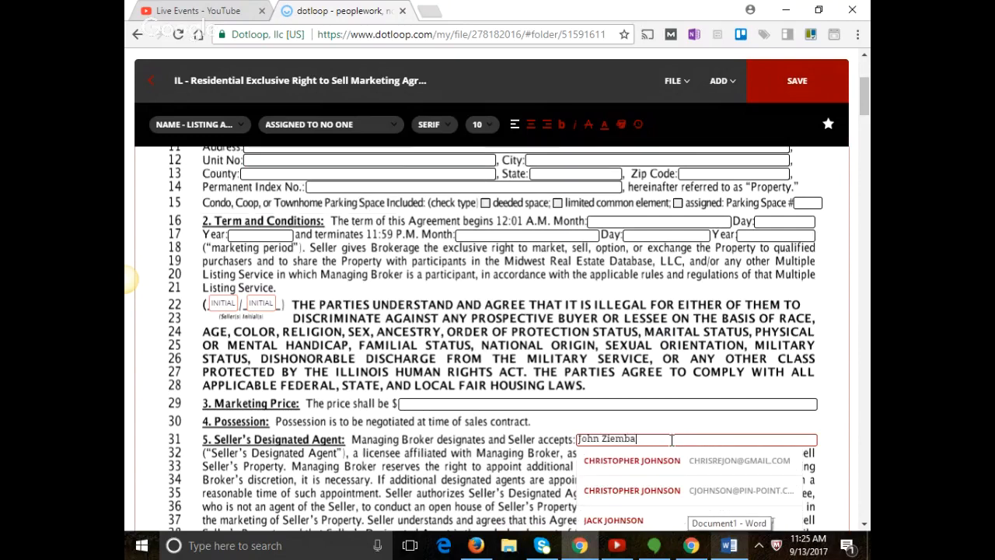
left_click(673, 421)
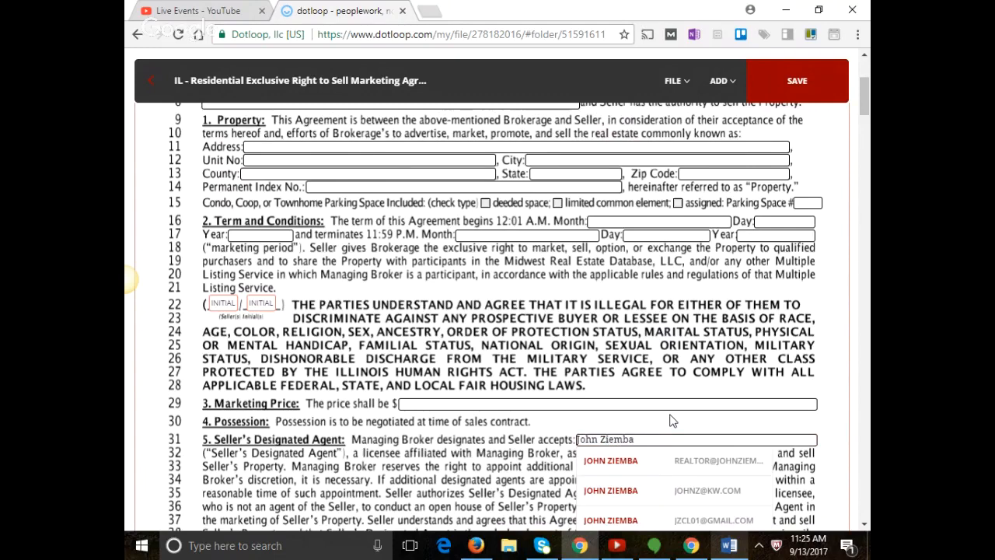
scroll(673, 421, "down", 1)
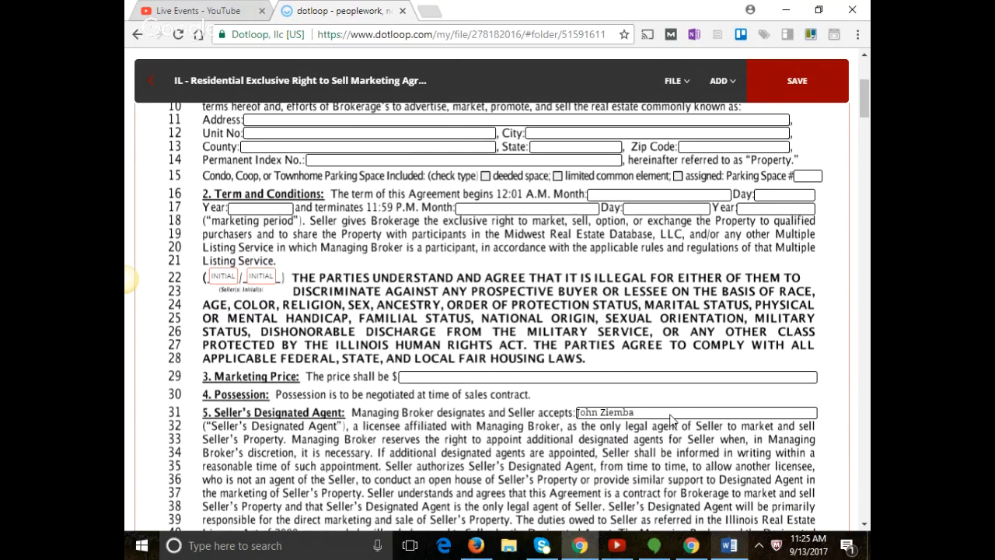
Scroll down the agreement to the section 14 Title Insurance and Survey options on page 3.
scroll(672, 421, "down", 7)
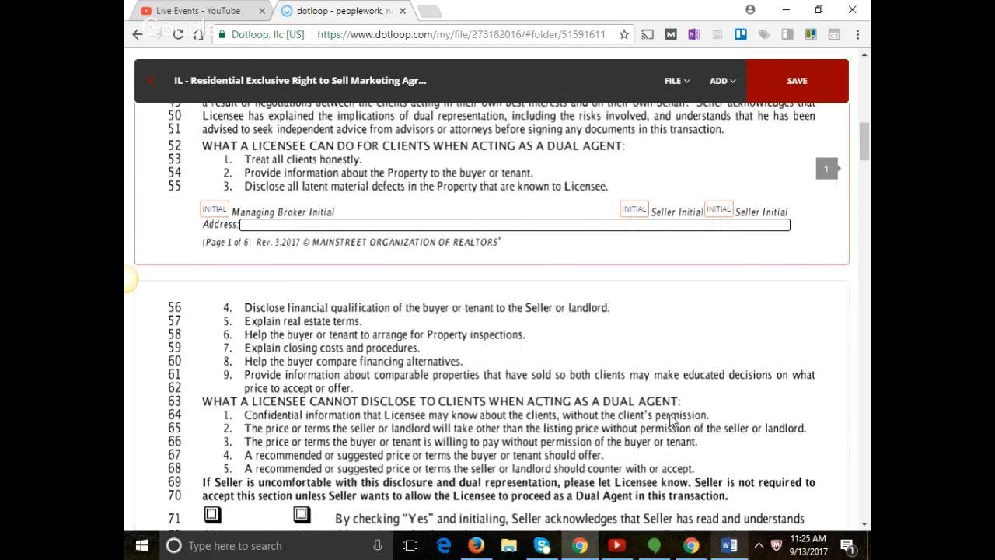
scroll(673, 420, "down", 2)
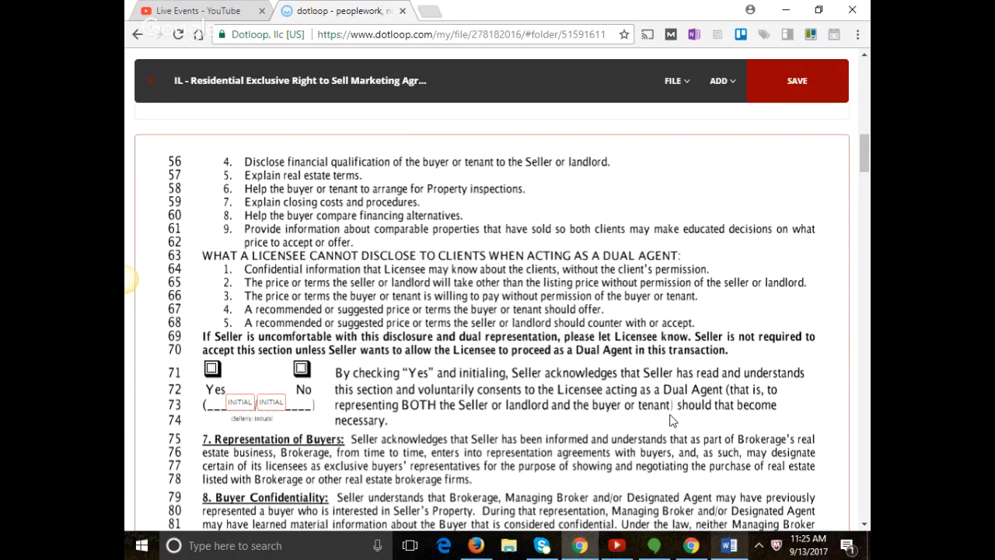
scroll(666, 410, "down", 1)
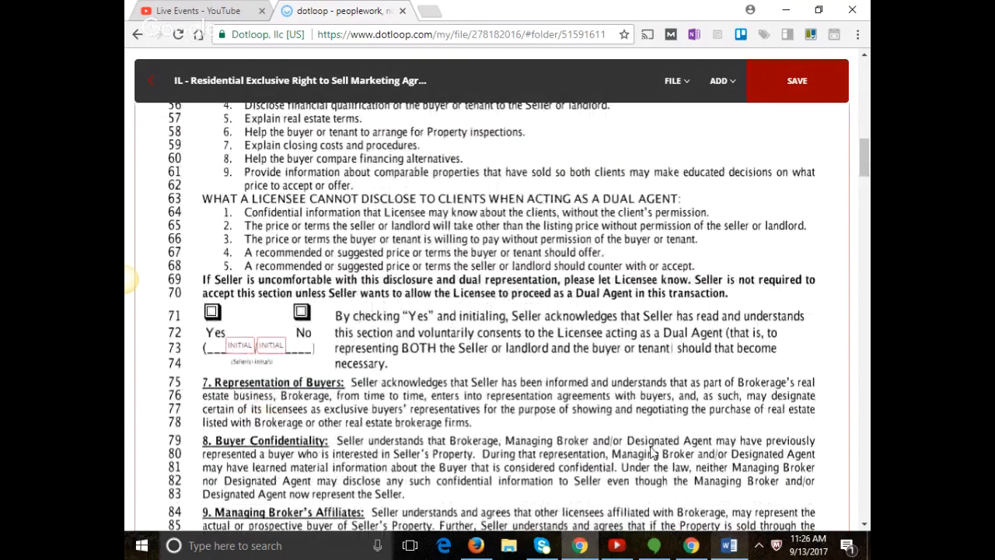
scroll(653, 454, "down", 5)
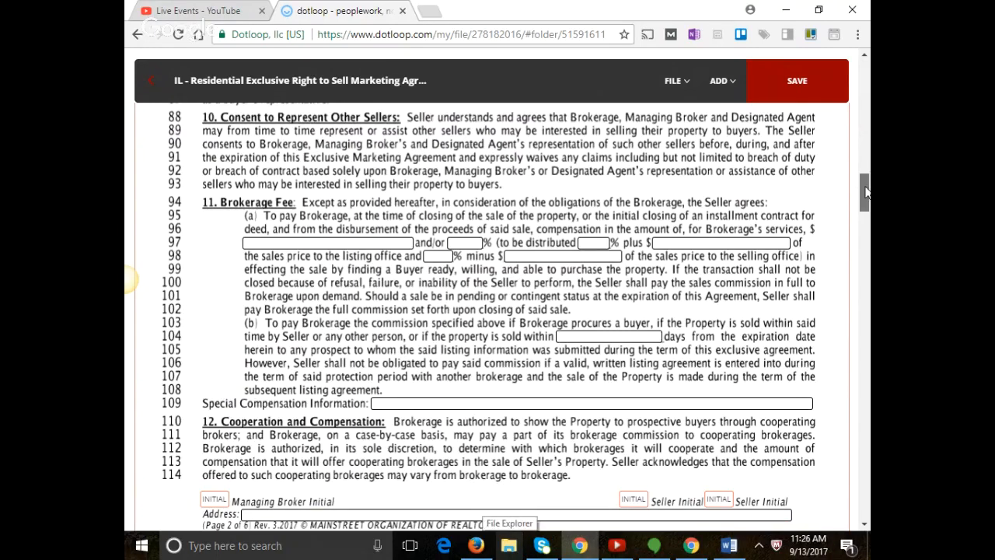
left_click_drag(865, 192, 867, 228)
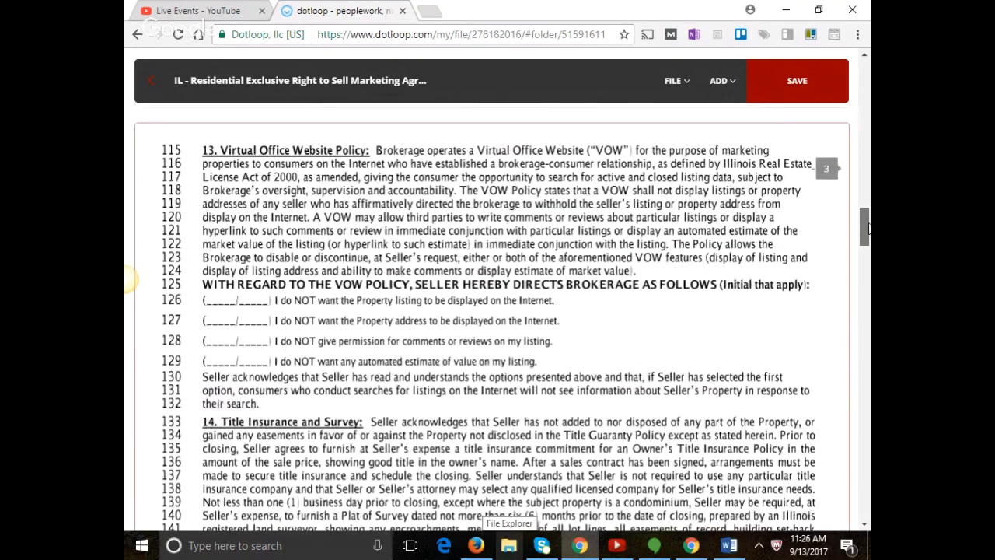
left_click_drag(867, 229, 863, 260)
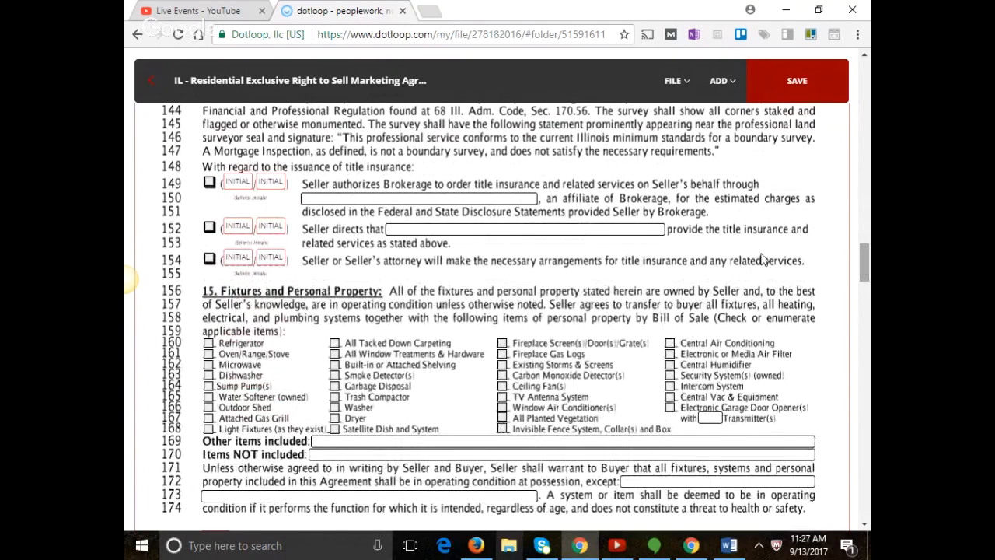
left_click(209, 260)
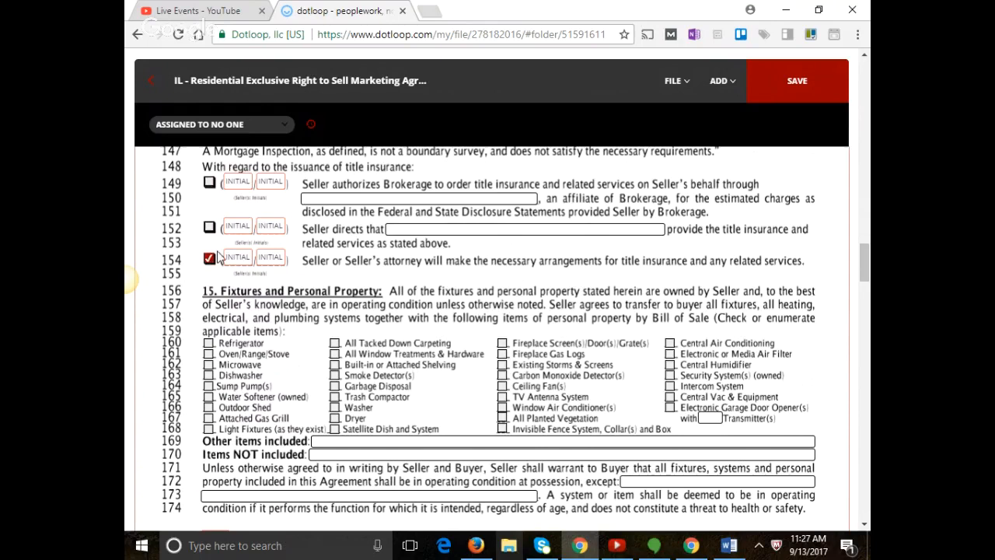
scroll(266, 256, "down", 1)
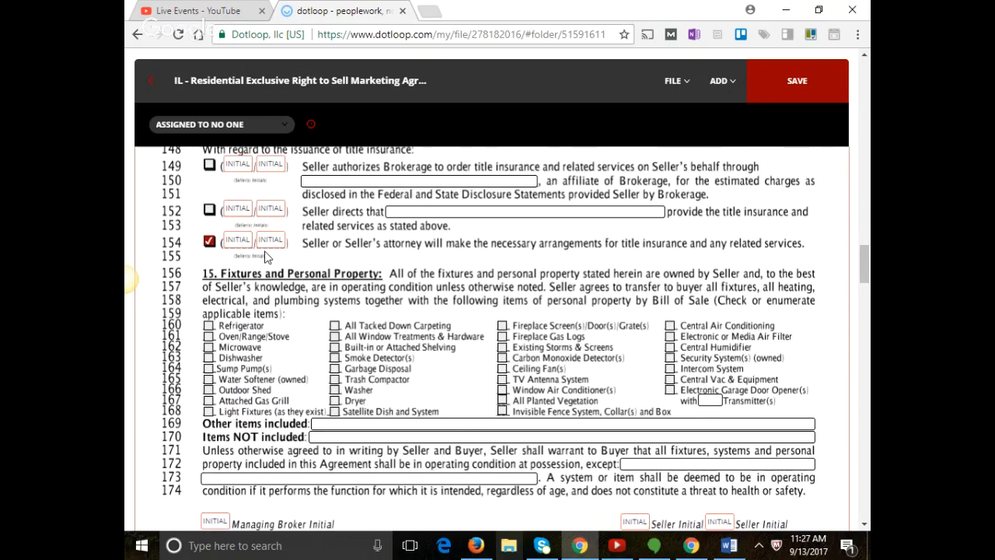
scroll(265, 272, "down", 4)
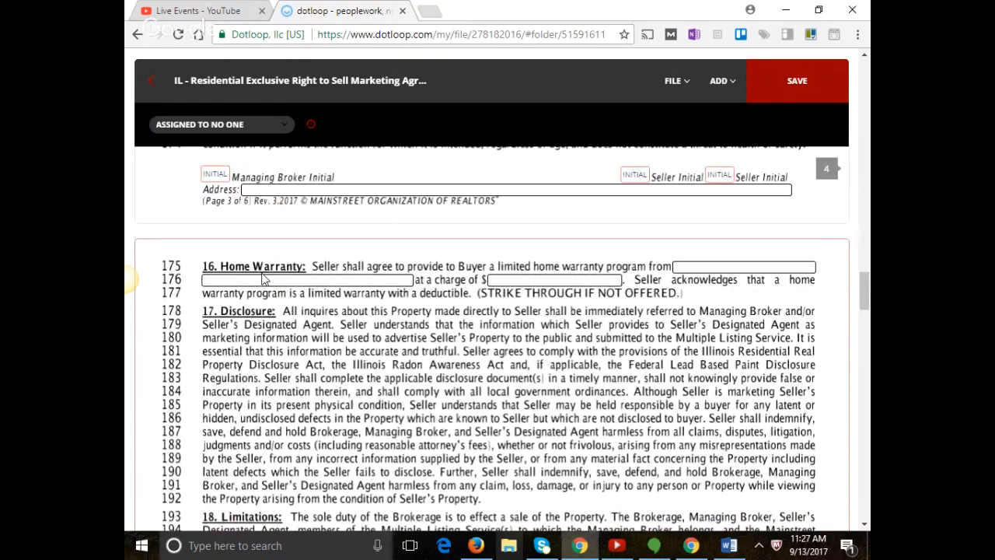
scroll(289, 284, "down", 1)
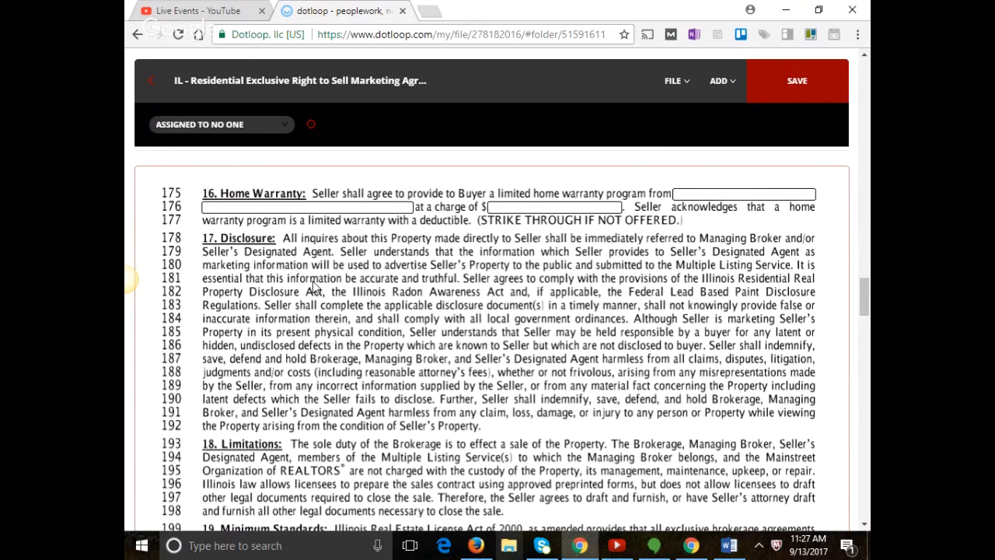
scroll(315, 288, "down", 1)
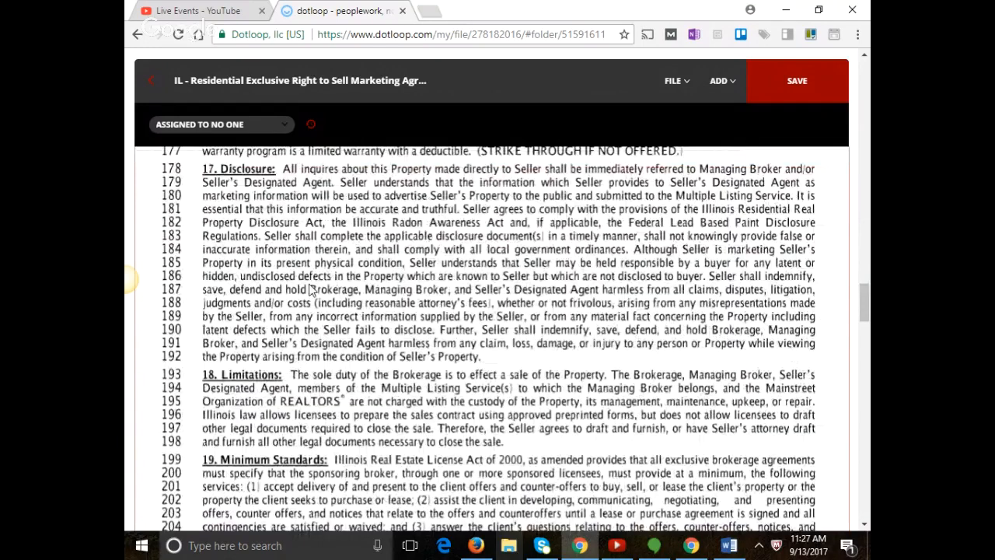
scroll(311, 290, "down", 1)
scroll(296, 311, "down", 5)
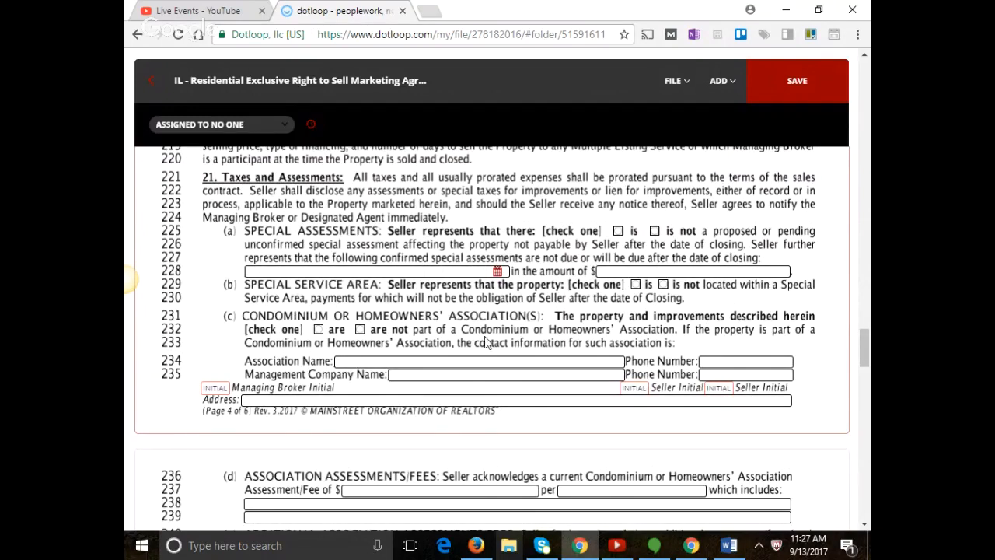
scroll(488, 342, "down", 1)
scroll(489, 342, "down", 3)
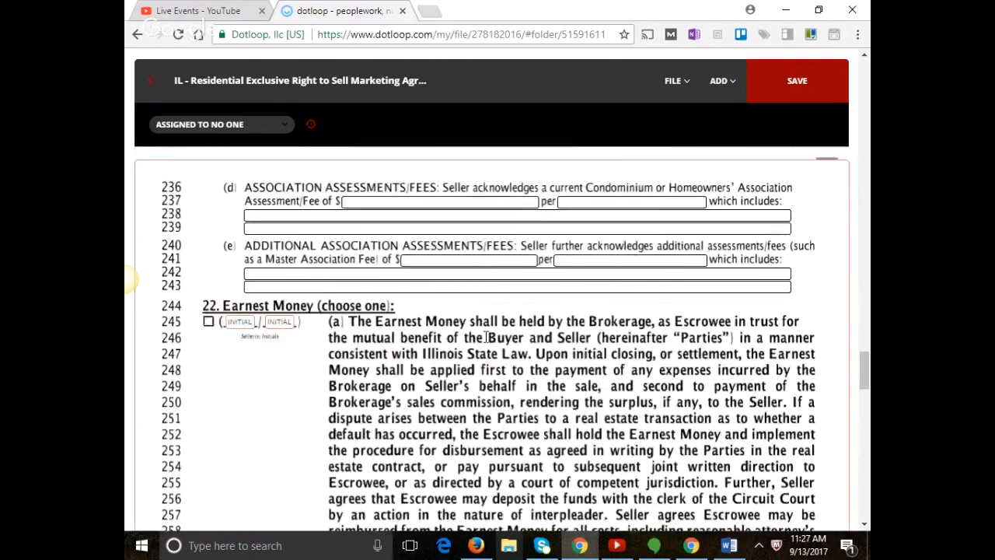
scroll(488, 342, "down", 1)
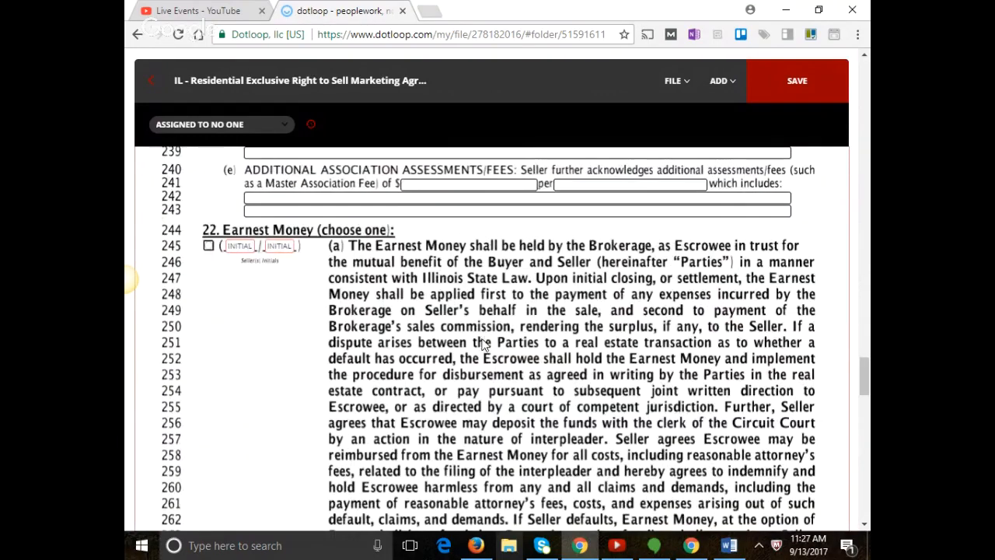
scroll(426, 342, "down", 1)
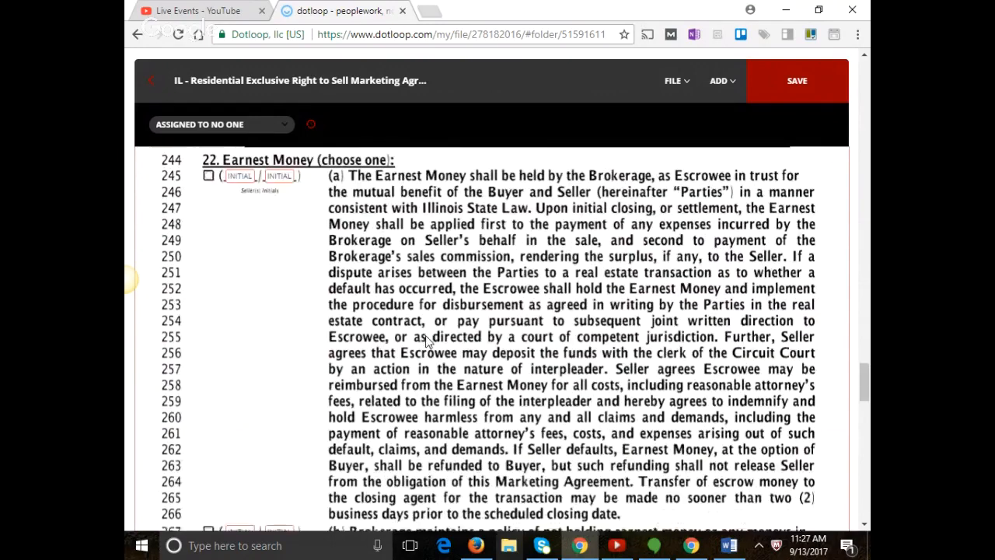
scroll(426, 342, "down", 3)
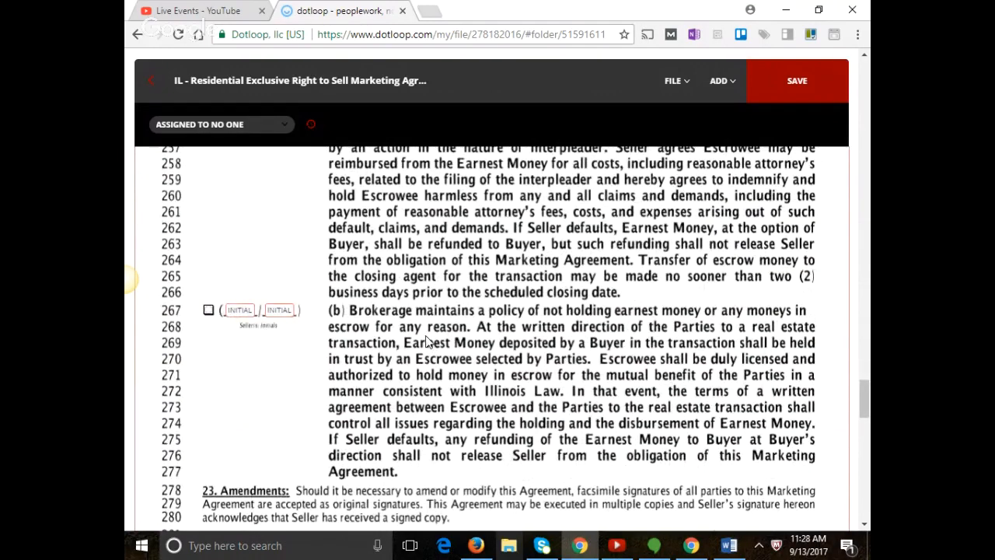
scroll(426, 342, "up", 7)
scroll(384, 349, "down", 1)
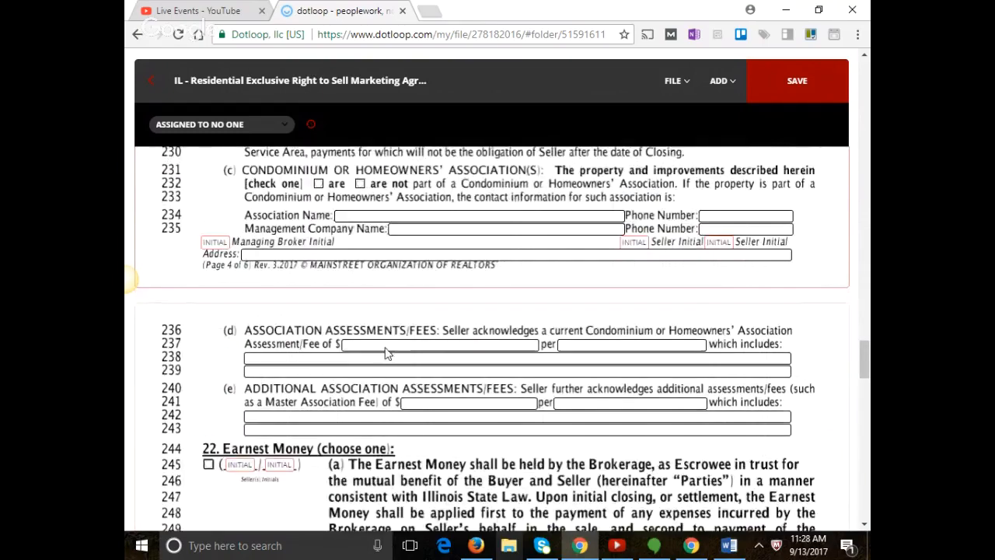
scroll(383, 349, "down", 2)
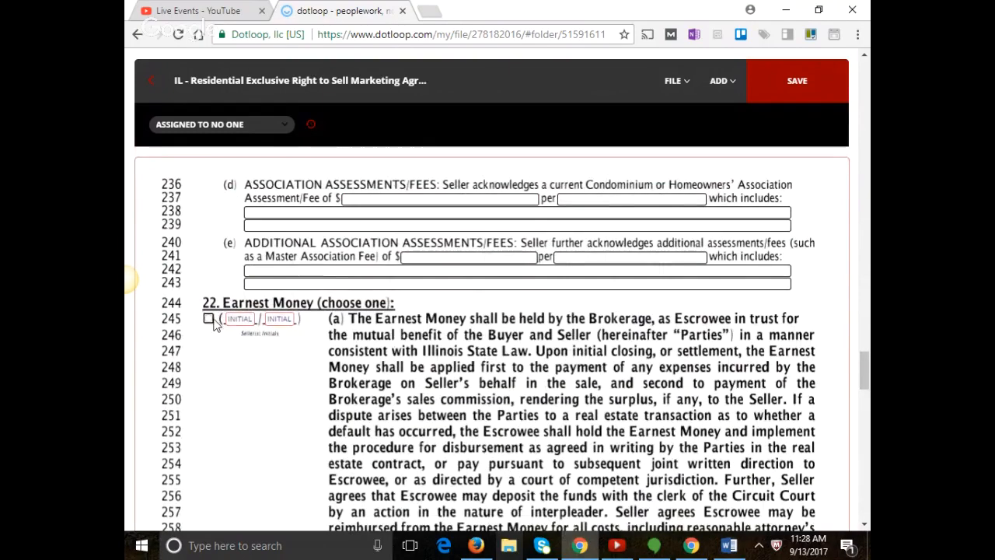
left_click(208, 320)
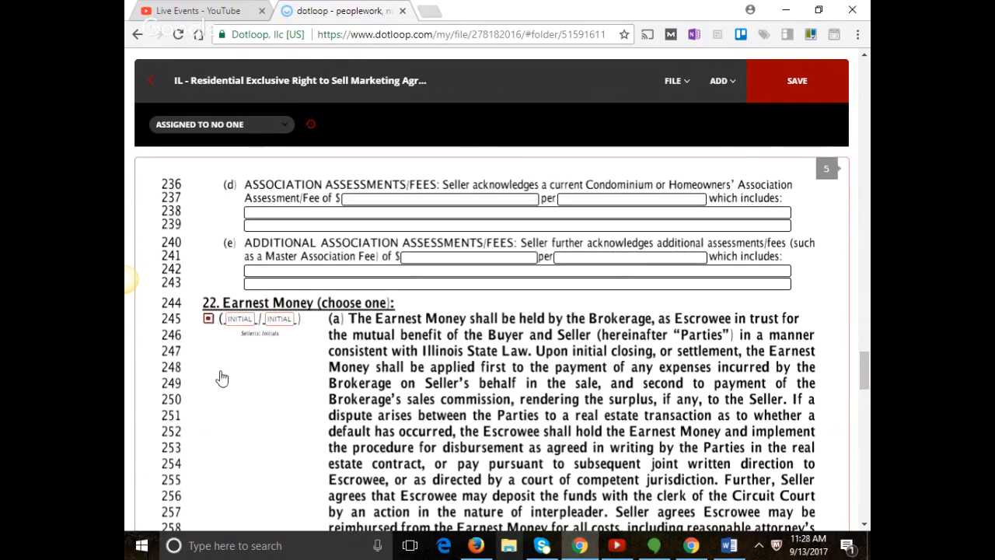
scroll(220, 377, "down", 5)
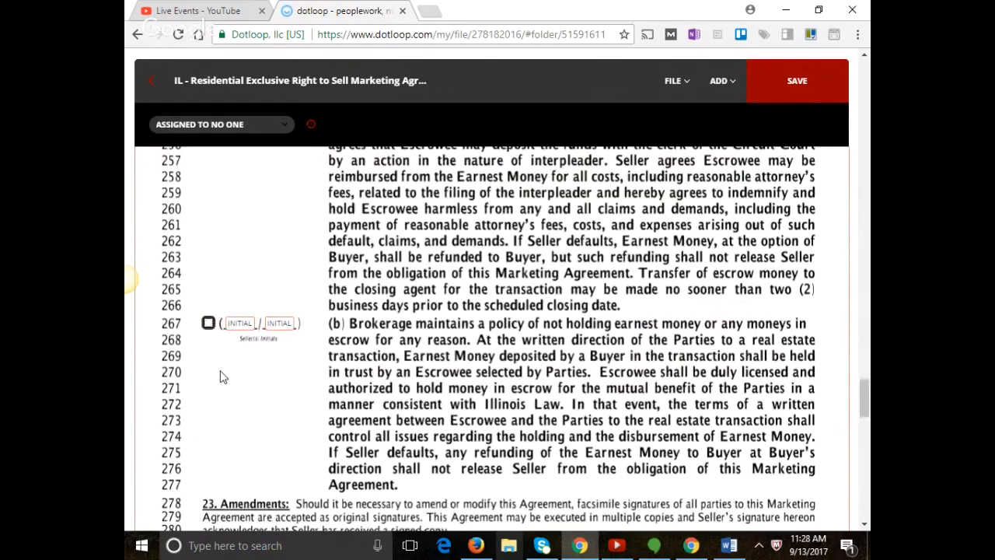
scroll(220, 377, "down", 10)
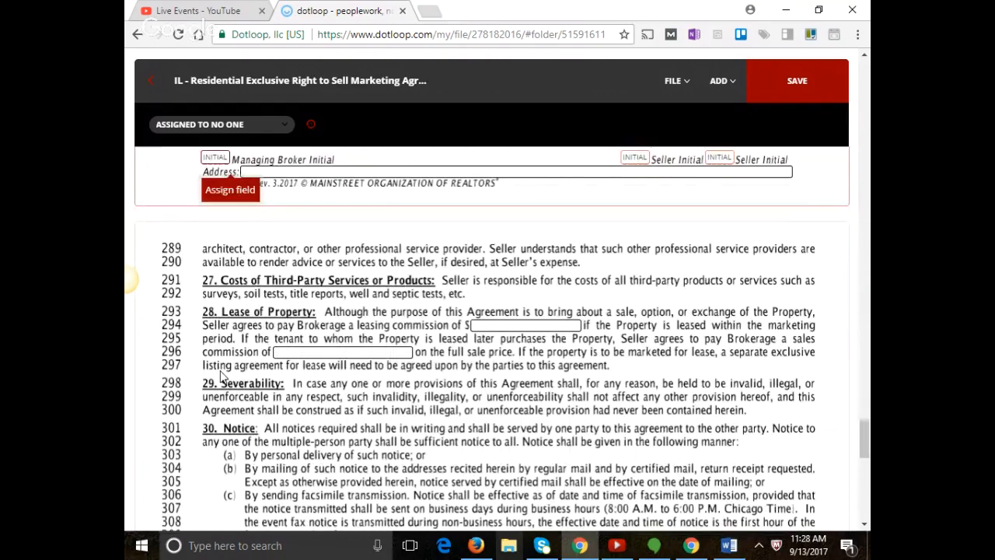
scroll(391, 384, "down", 1)
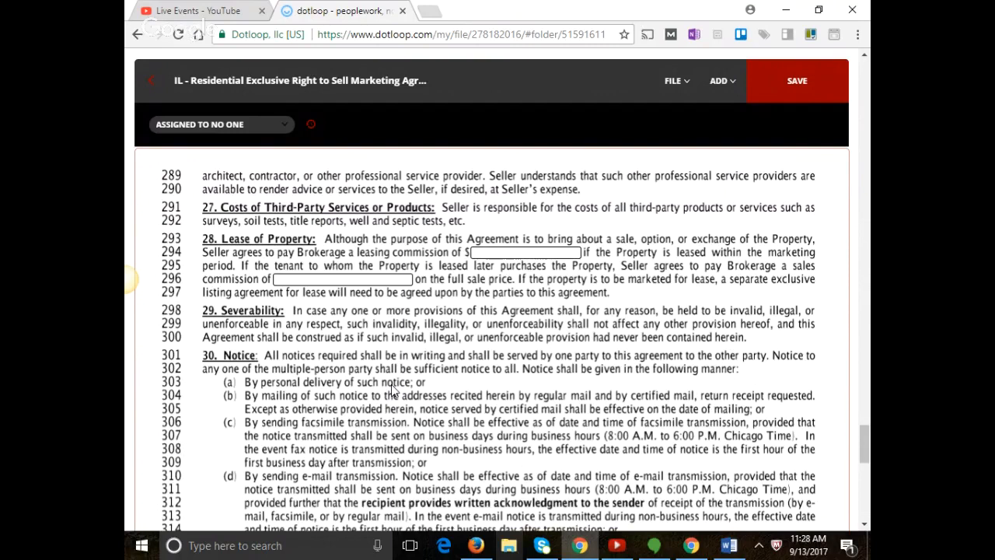
scroll(491, 509, "down", 1)
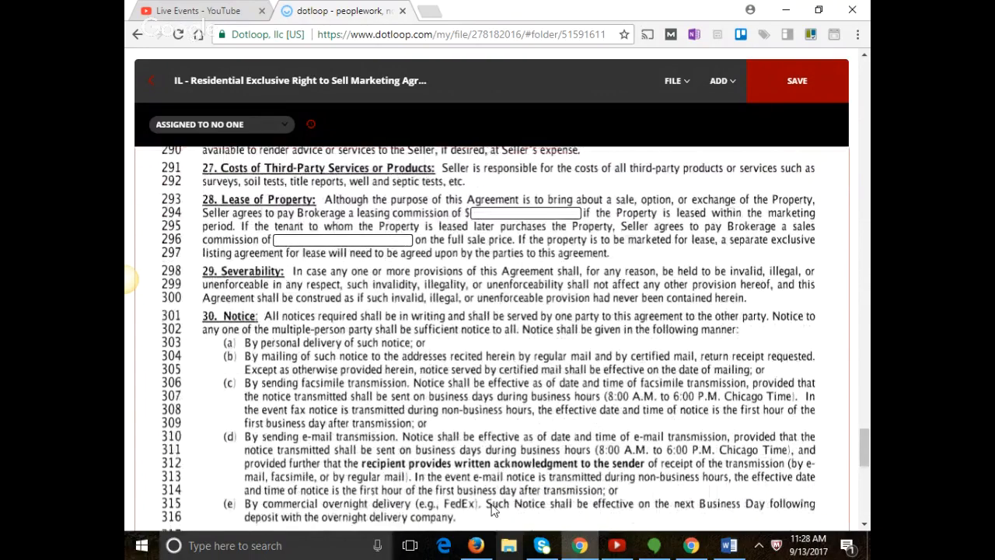
scroll(502, 497, "down", 4)
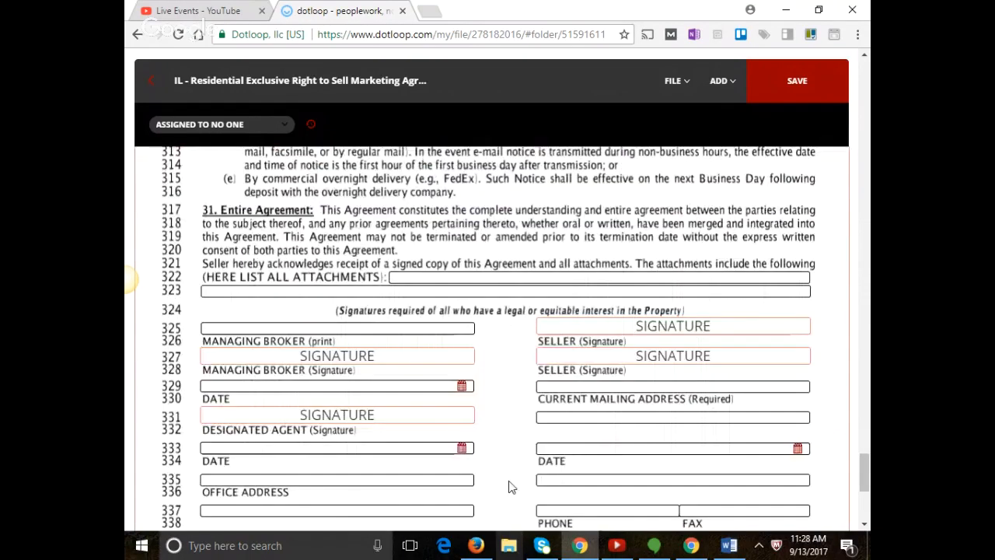
scroll(511, 487, "down", 1)
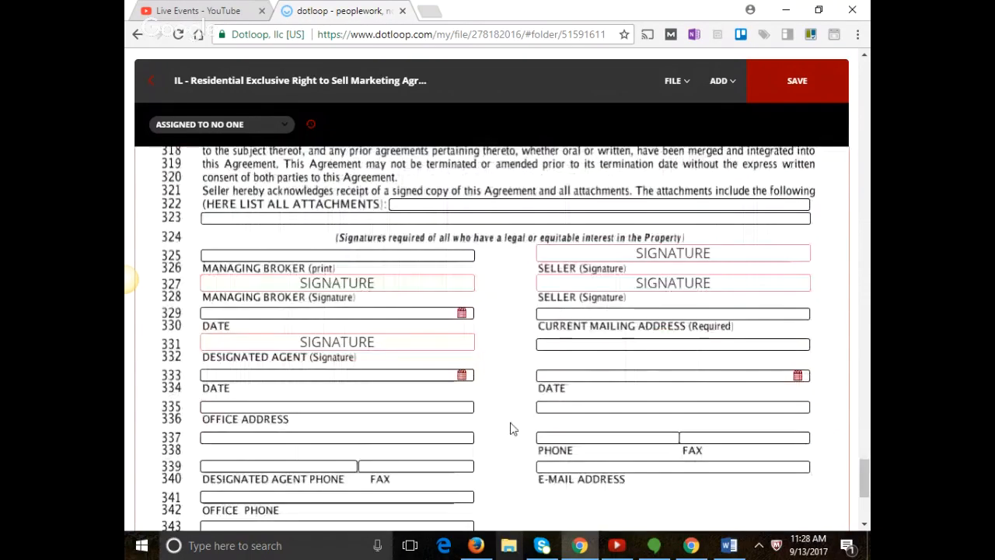
scroll(511, 427, "down", 1)
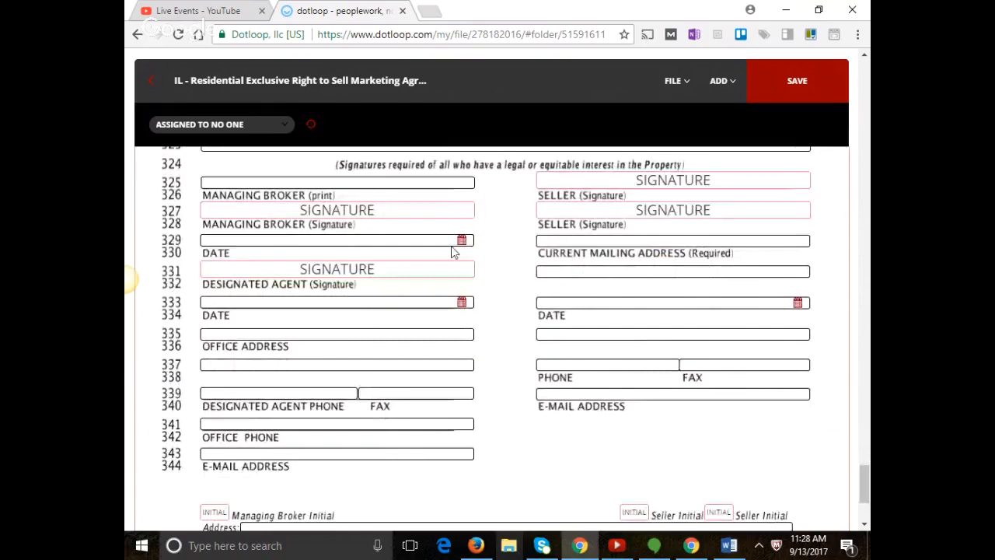
Fill in the managing broker's printed name, the office street address and the city, state and zip.
left_click(438, 184)
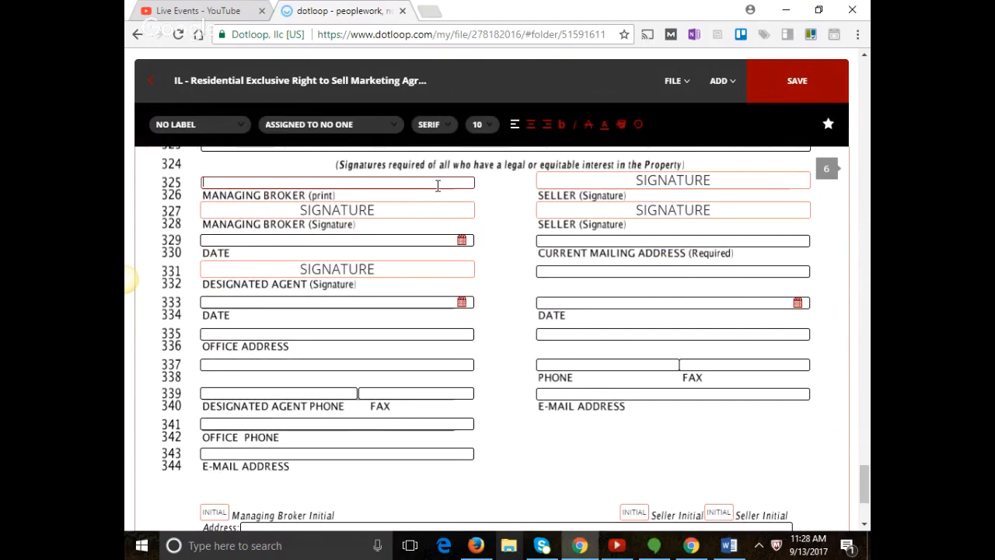
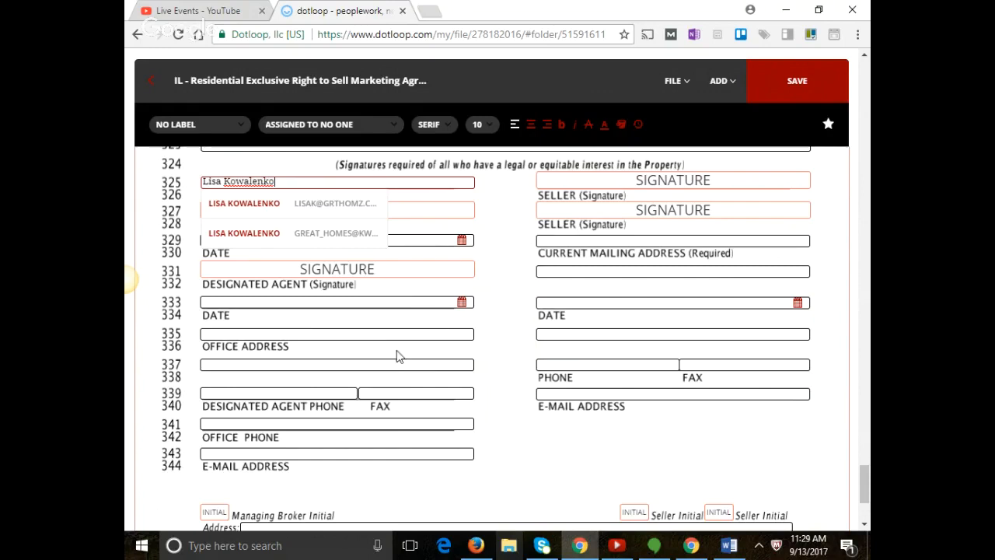
left_click(324, 332)
left_click(322, 332)
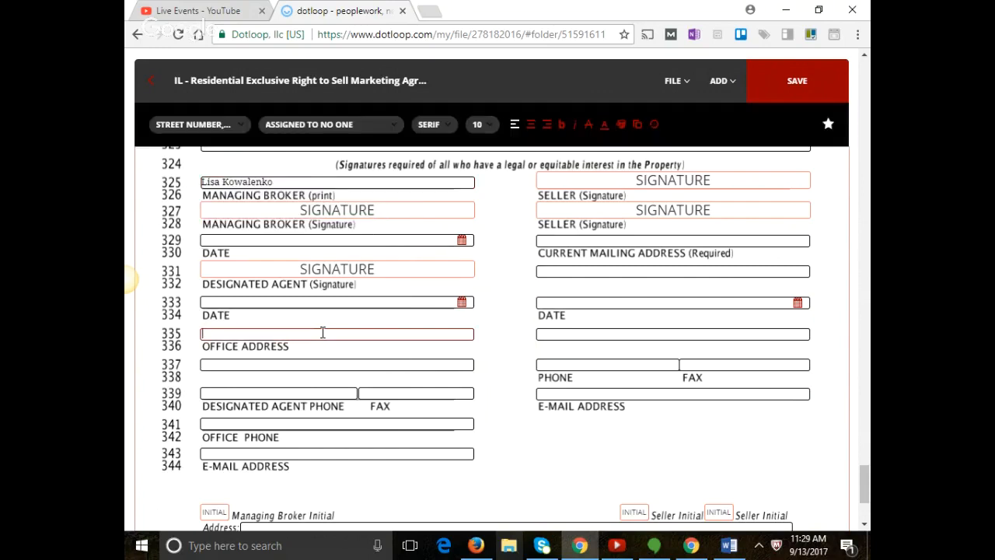
type("800 E. Northwest Hig")
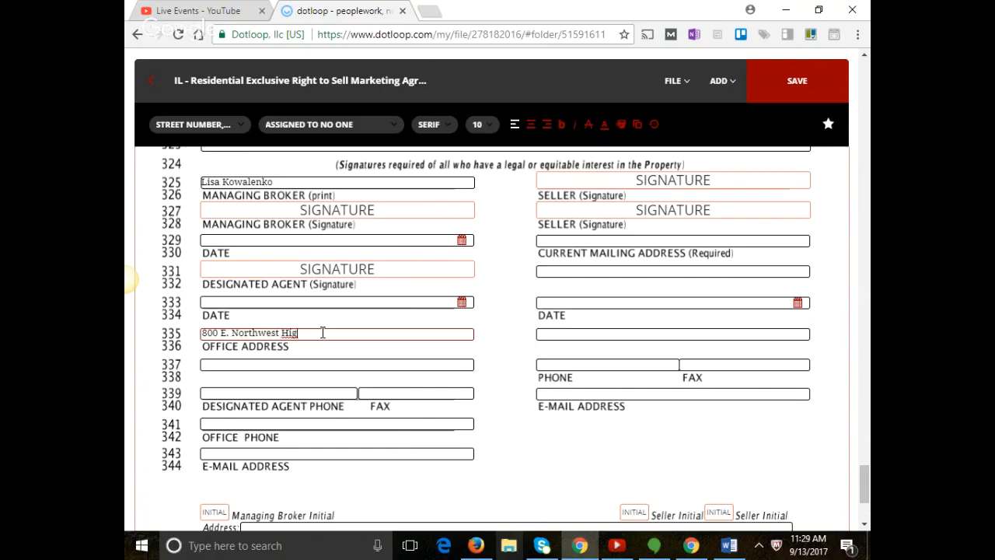
type("hway Suite 200")
left_click(298, 364)
type("Palatine, IL ")
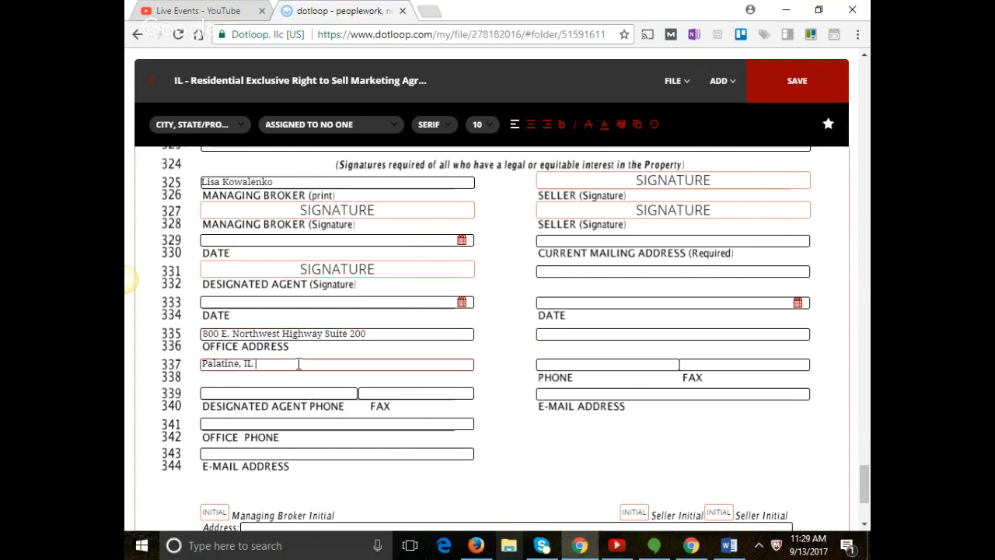
type("60074")
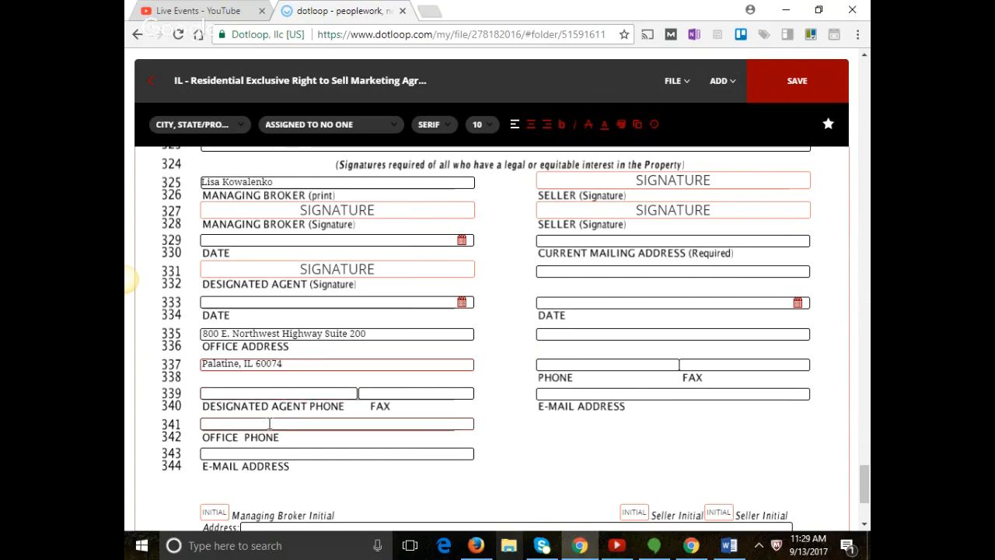
Fill in the office phone, fax, agent phone and contact e-mail, then save the template.
left_click(269, 423)
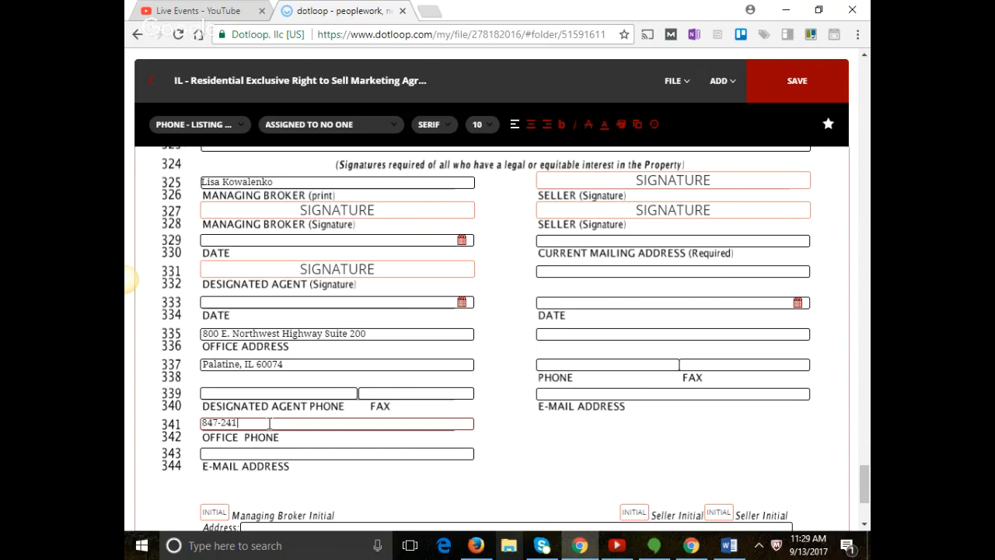
left_click(393, 390)
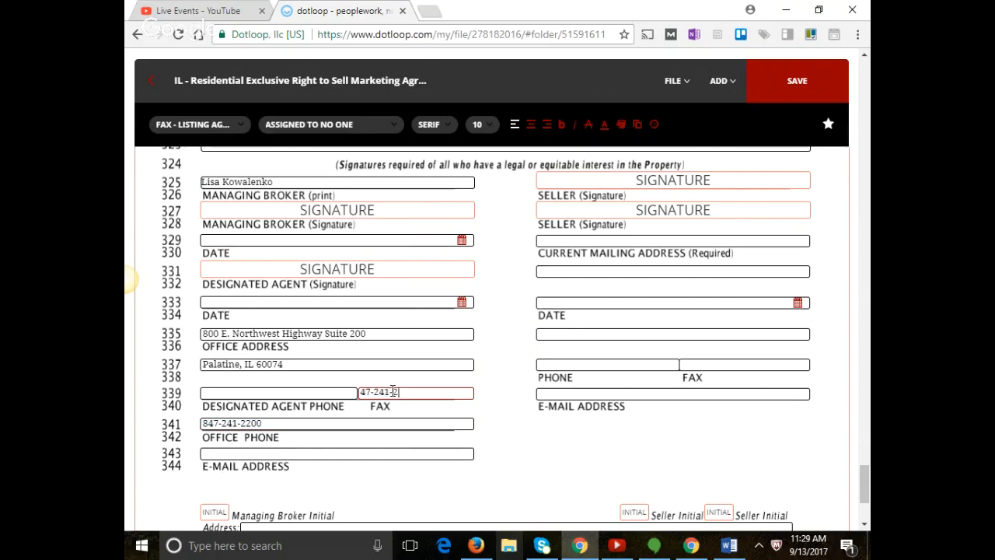
left_click(276, 395)
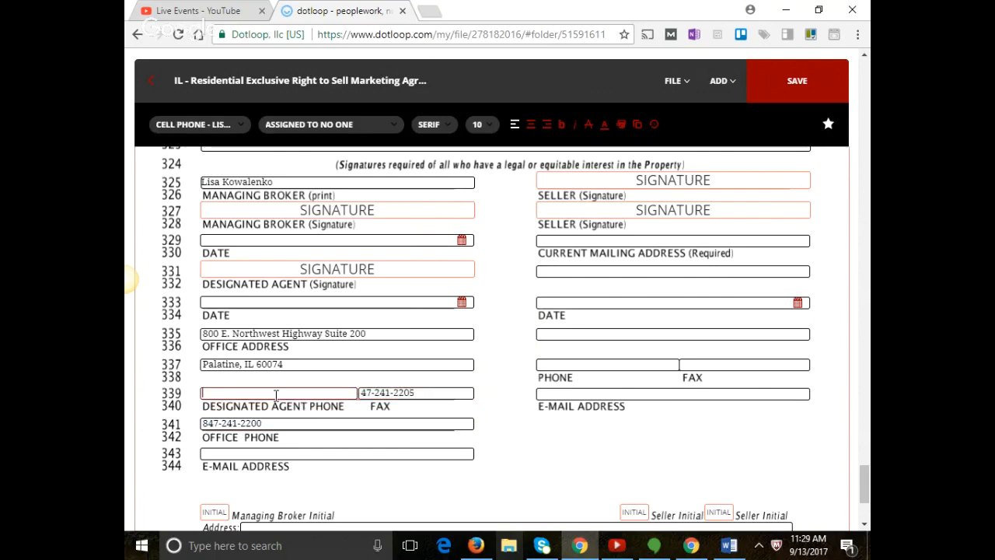
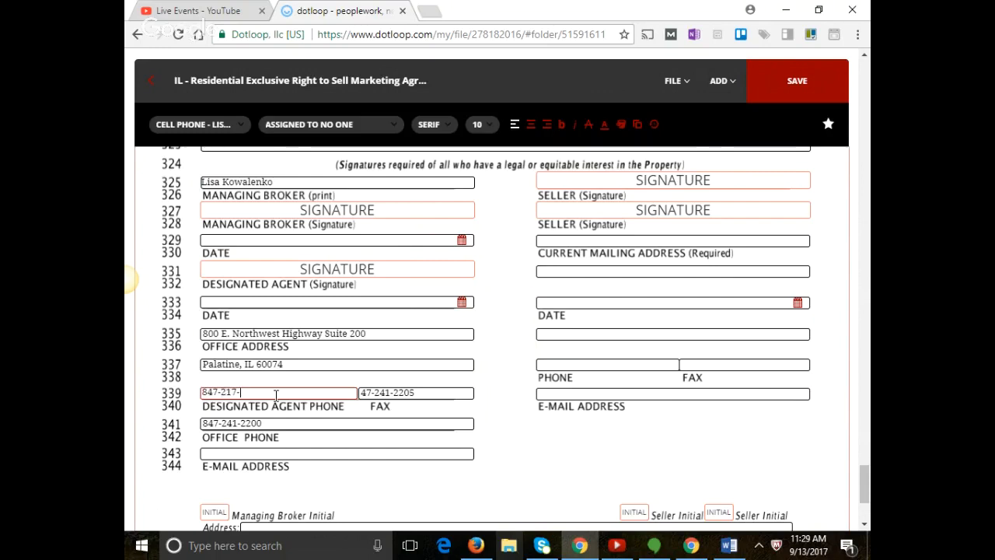
left_click(243, 454)
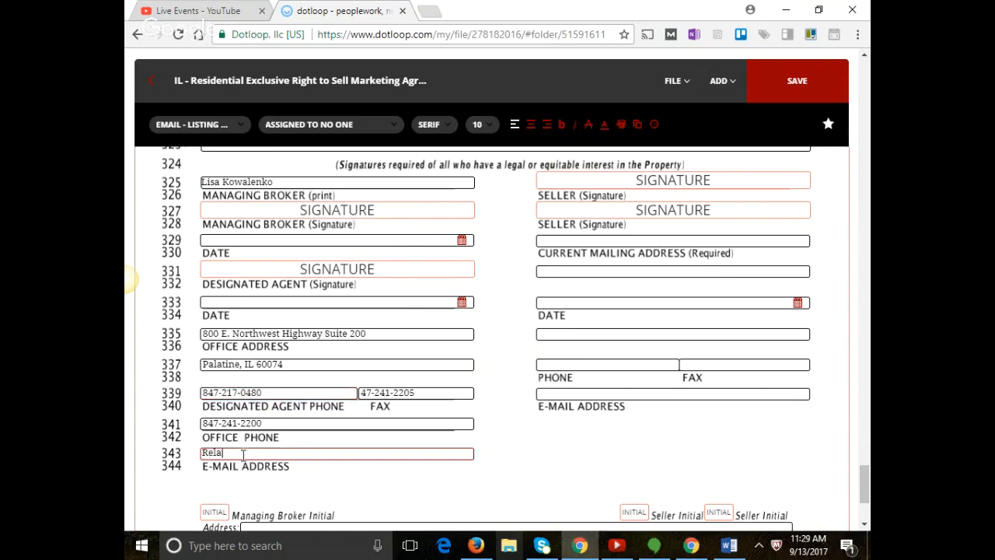
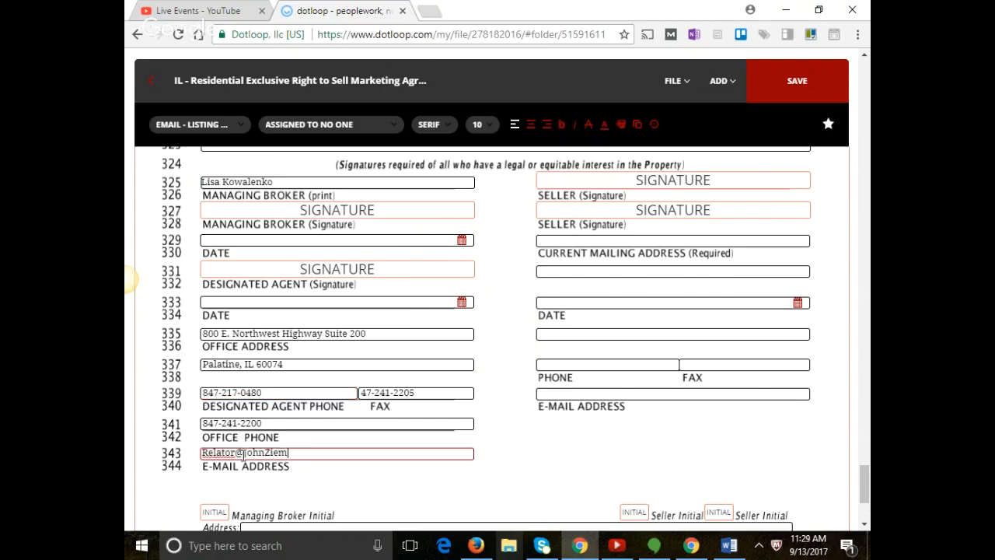
scroll(249, 455, "down", 1)
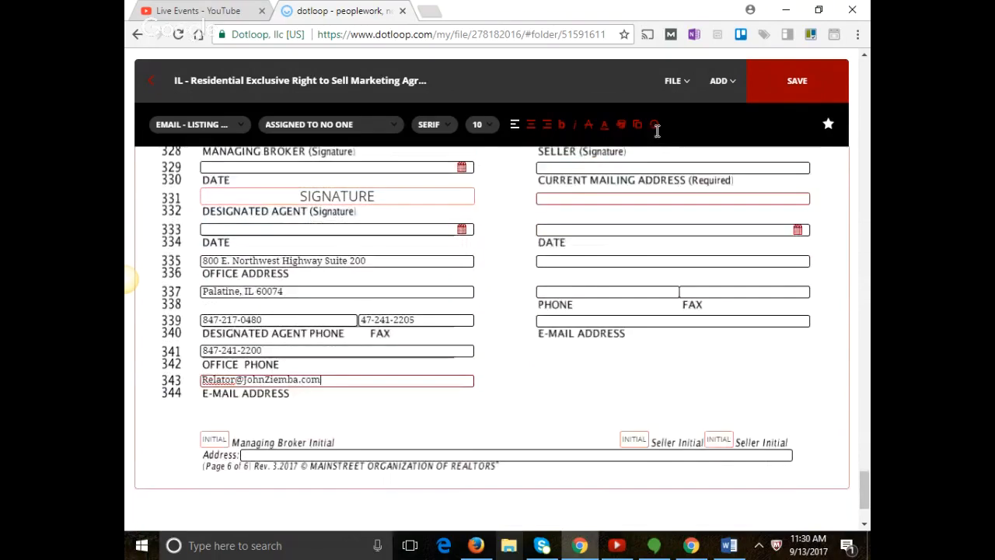
left_click(797, 81)
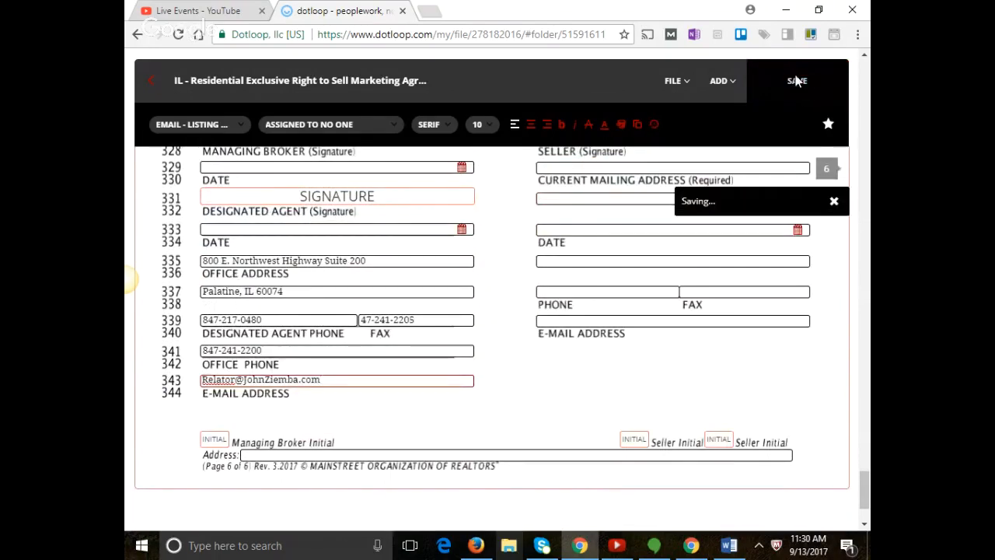
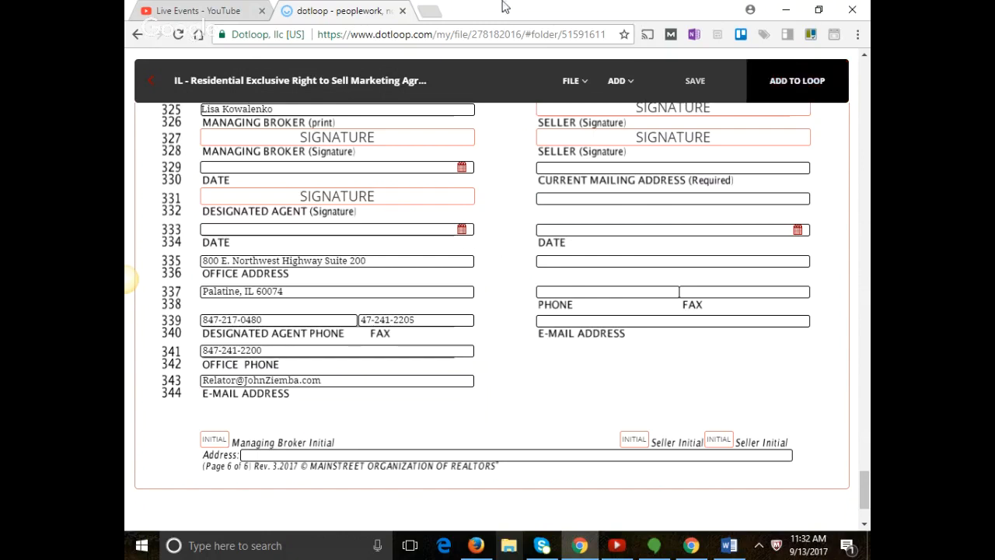
Leave the listing agreement and go back to the 9-13 Pre Filled Out Listing Presentation templates folder.
left_click(152, 82)
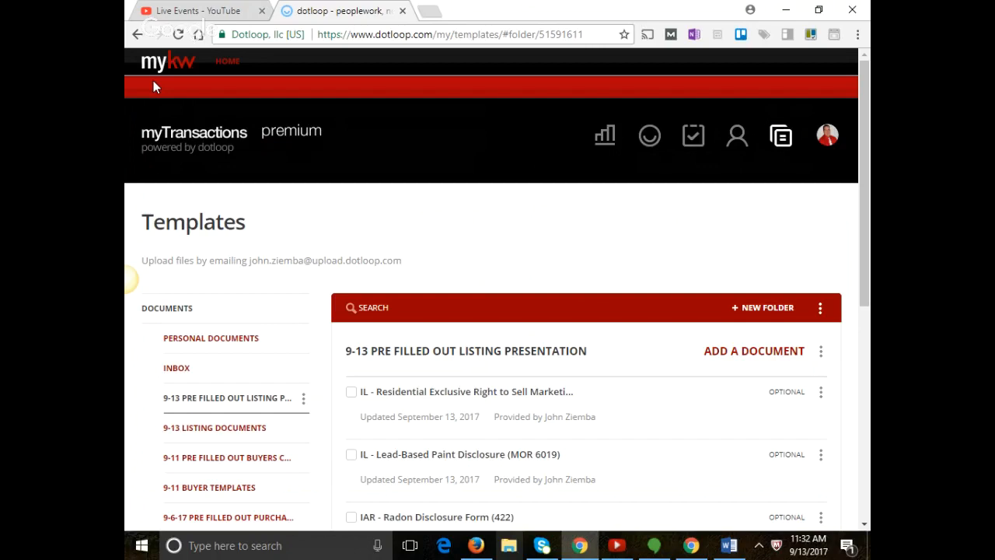
From the Loops list, start creating a new loop.
left_click(652, 136)
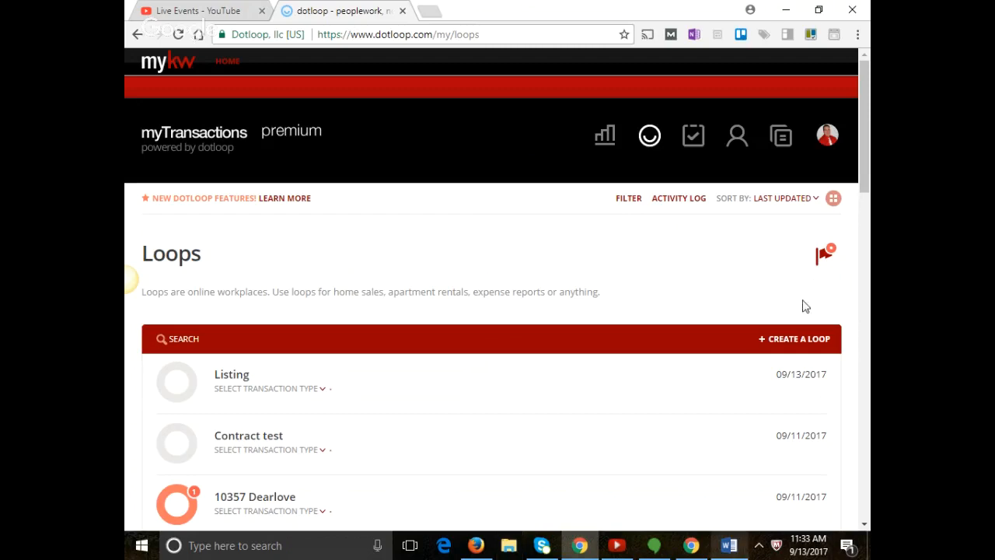
left_click(800, 346)
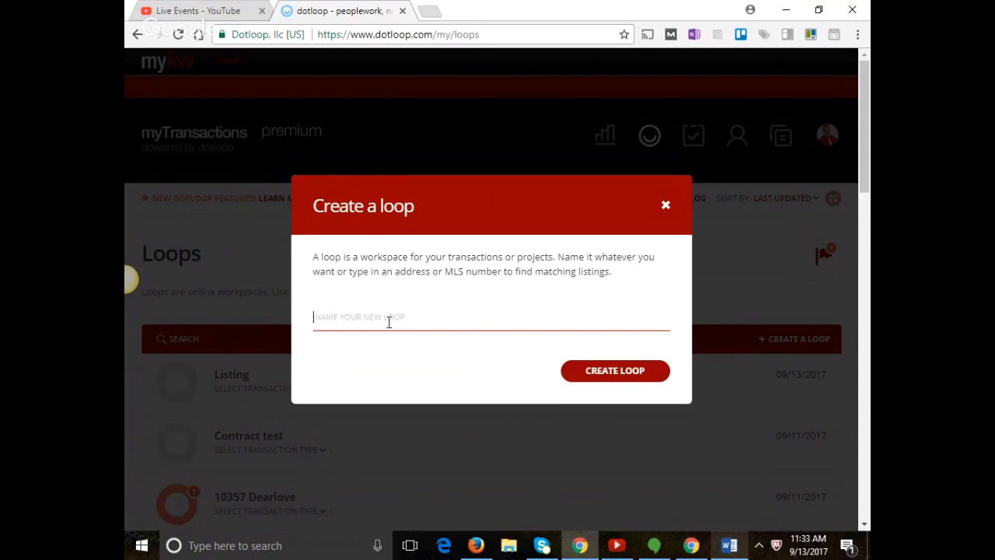
Create a loop named '123 Main Street, Palatine, IL 60074'.
type("123 Main Street")
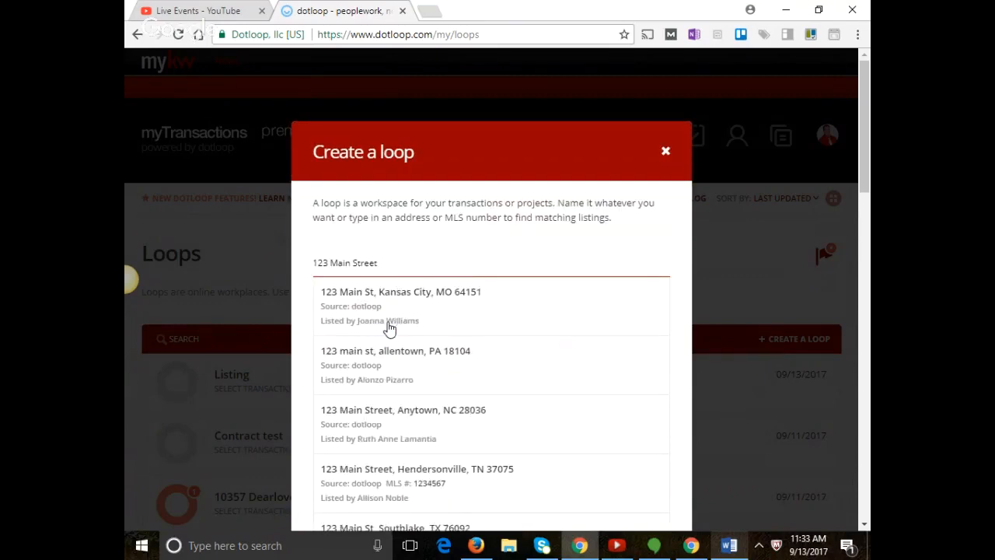
type(", Pala")
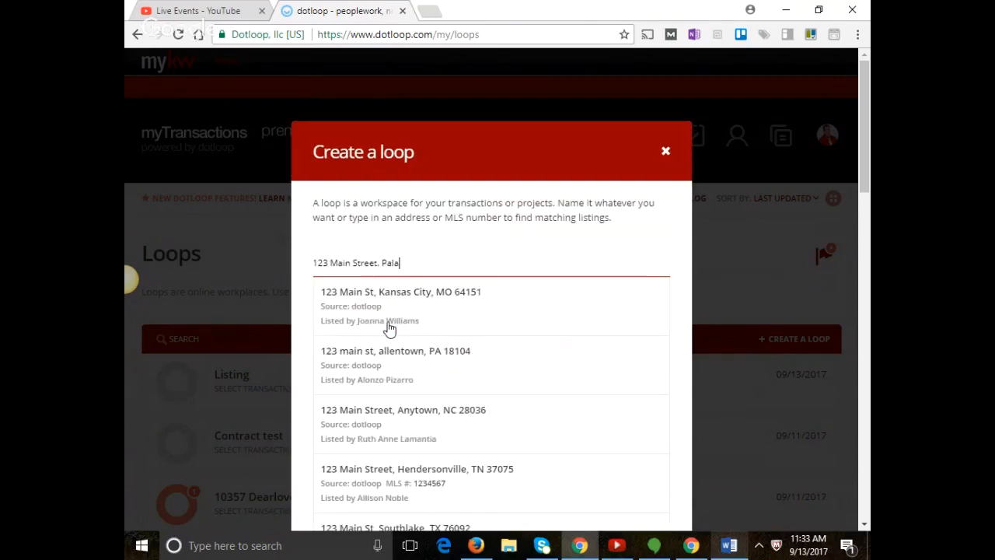
type("tine, IL ")
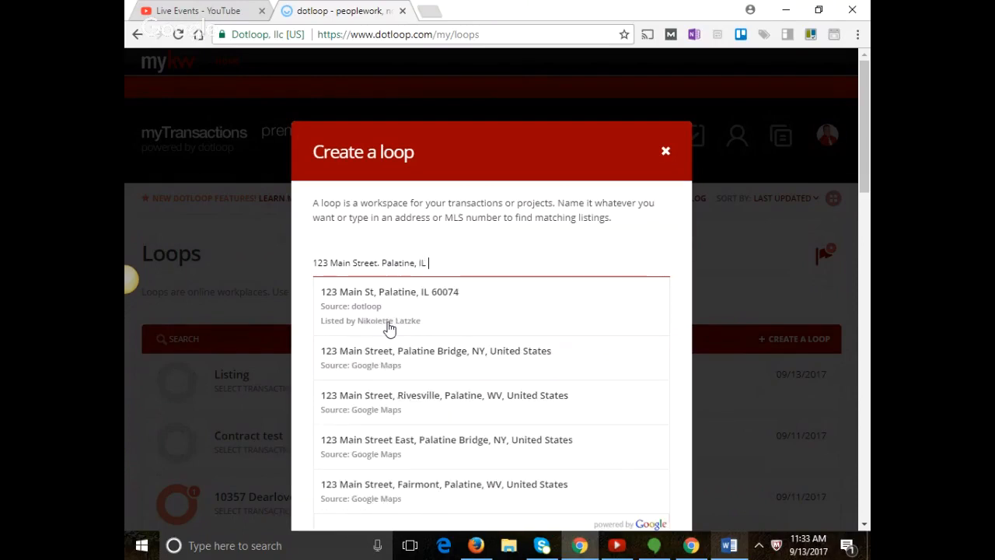
type("60074")
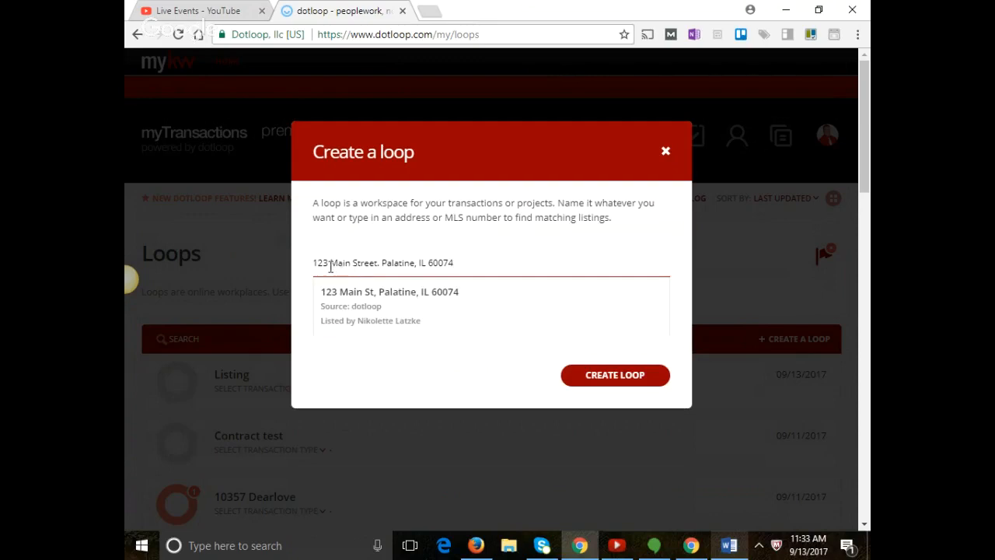
left_click(380, 254)
type("4")
key("BackSpace")
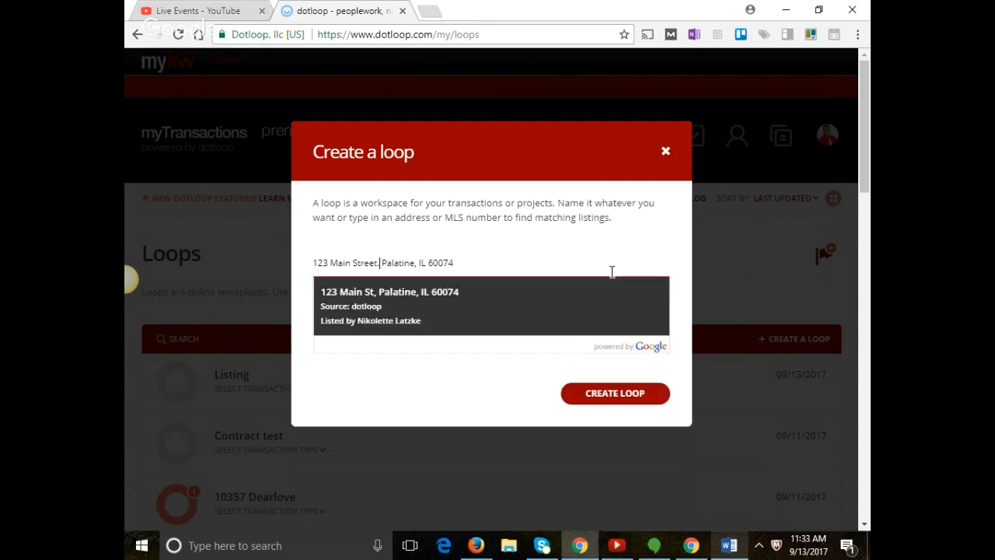
left_click(627, 398)
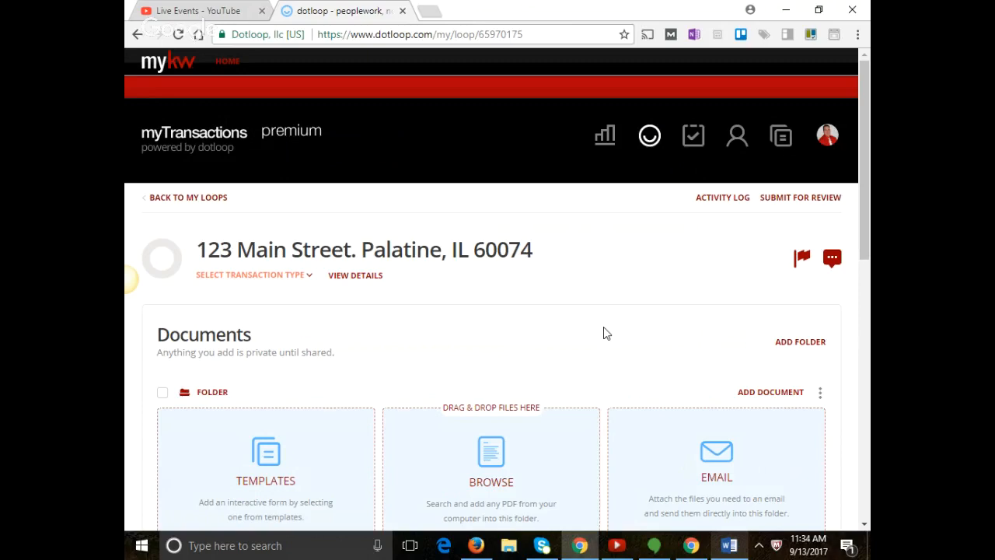
Add a person to the loop with their full name and e-mail, set to the Seller role.
scroll(606, 333, "down", 1)
scroll(606, 333, "down", 5)
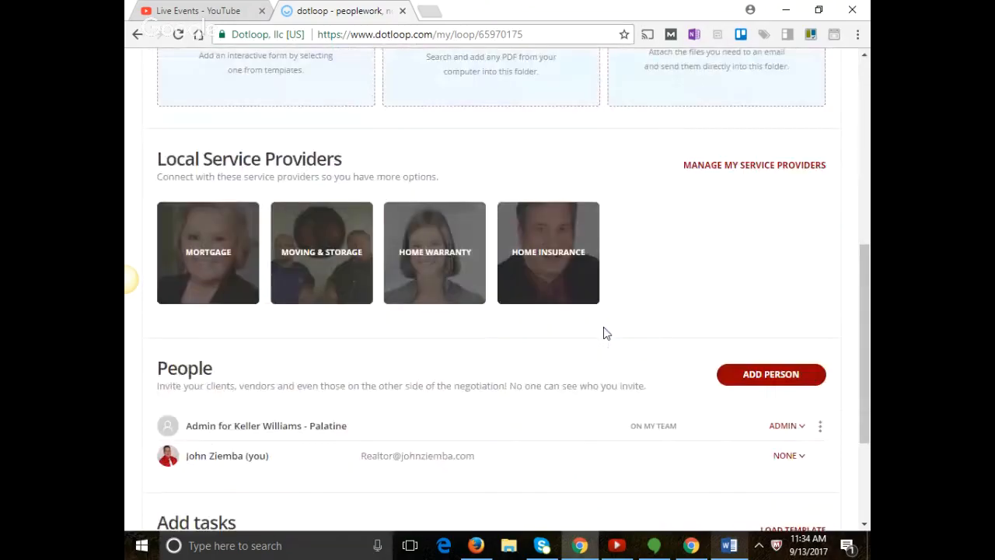
scroll(607, 333, "down", 2)
left_click(770, 242)
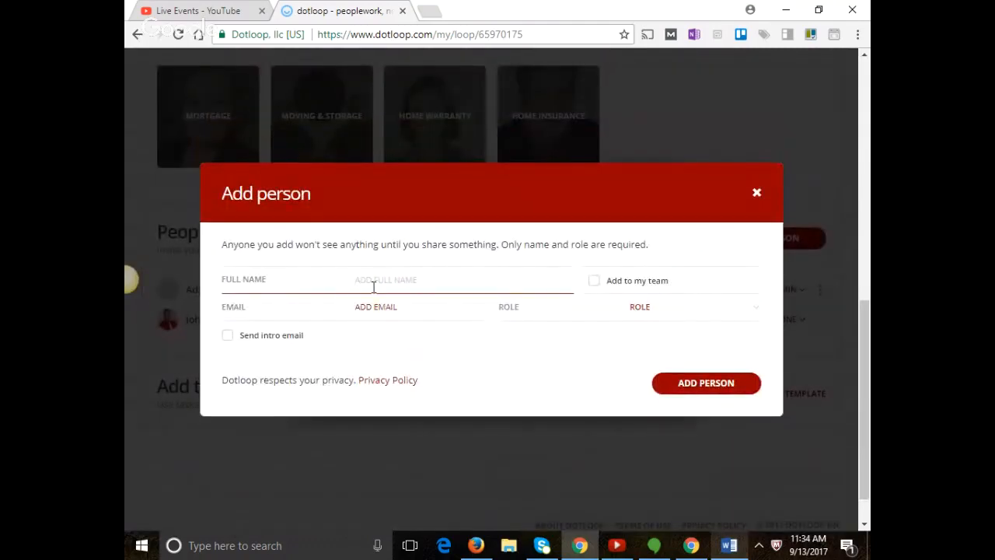
type("Bob Buyer")
left_click(450, 307)
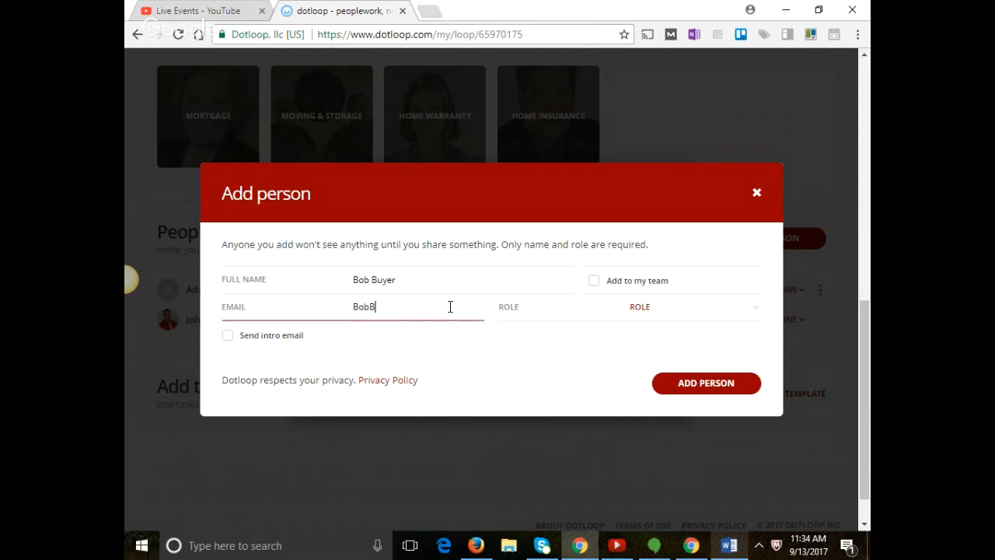
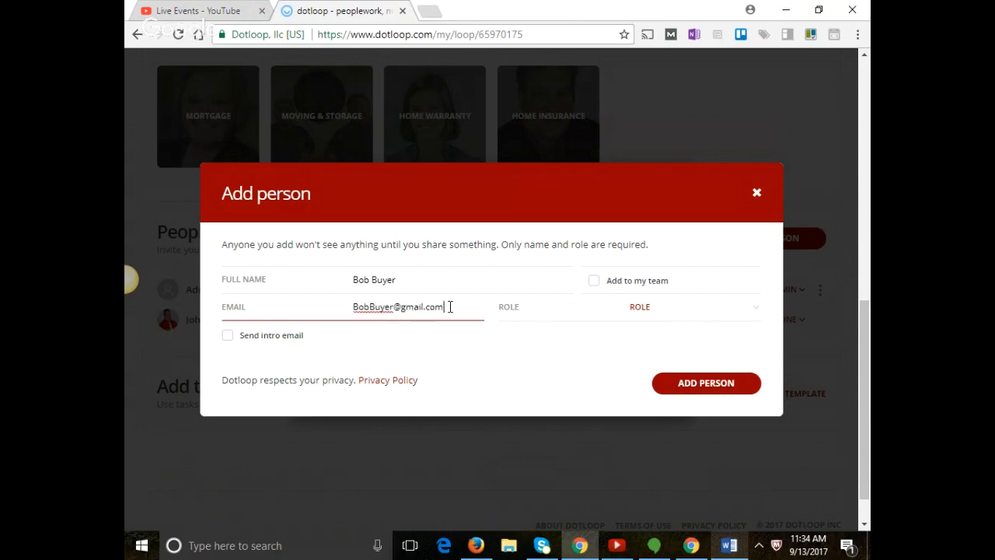
left_click(622, 311)
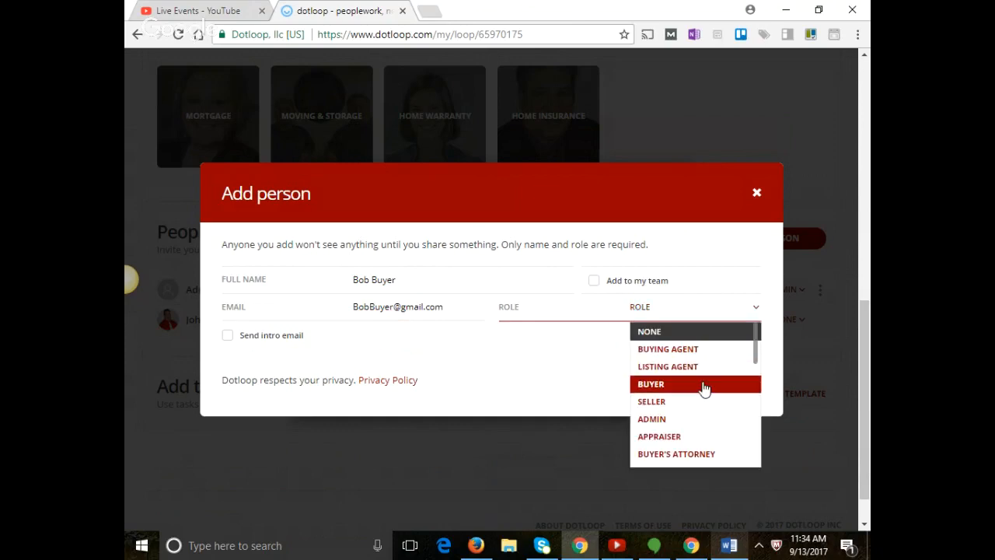
left_click(699, 403)
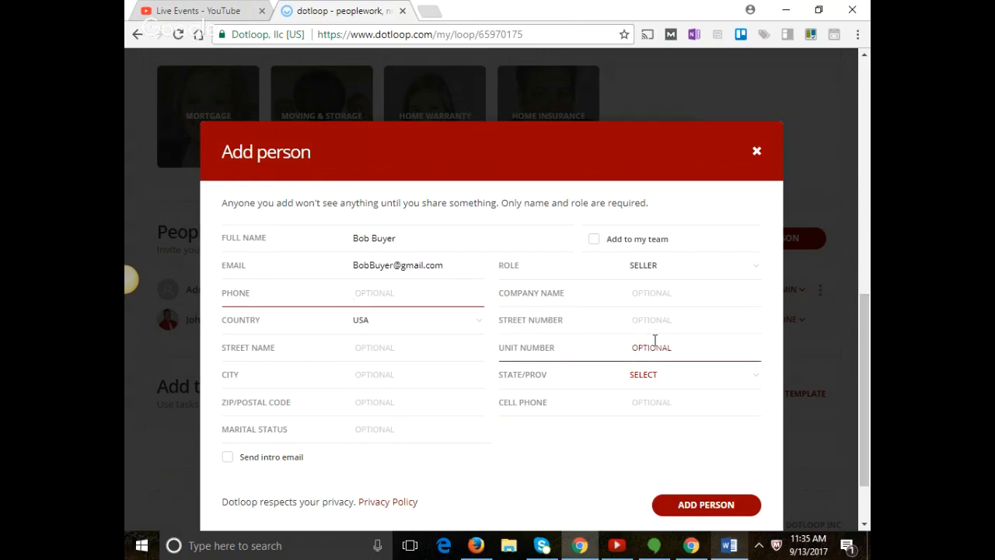
Enter the seller's street number, street name and city.
left_click(677, 312)
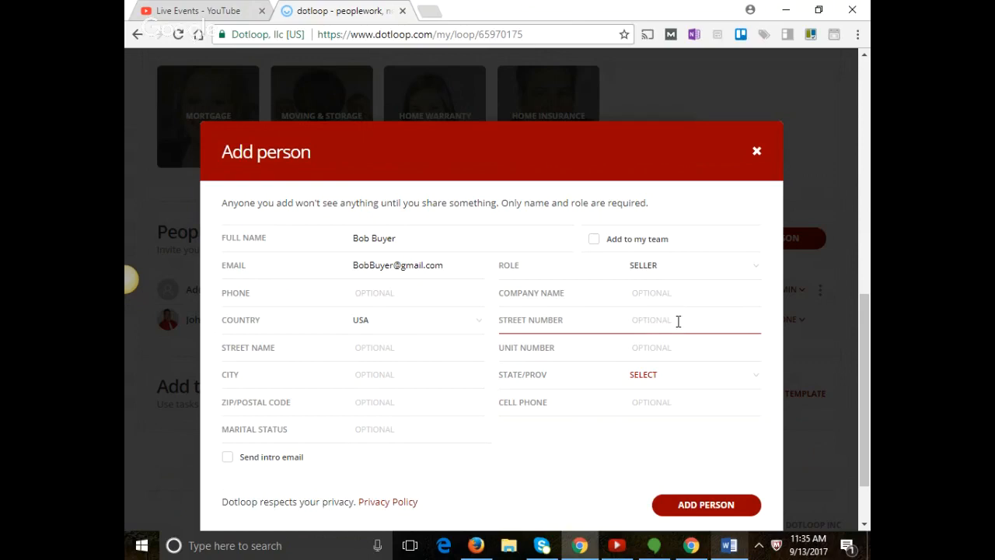
type("123")
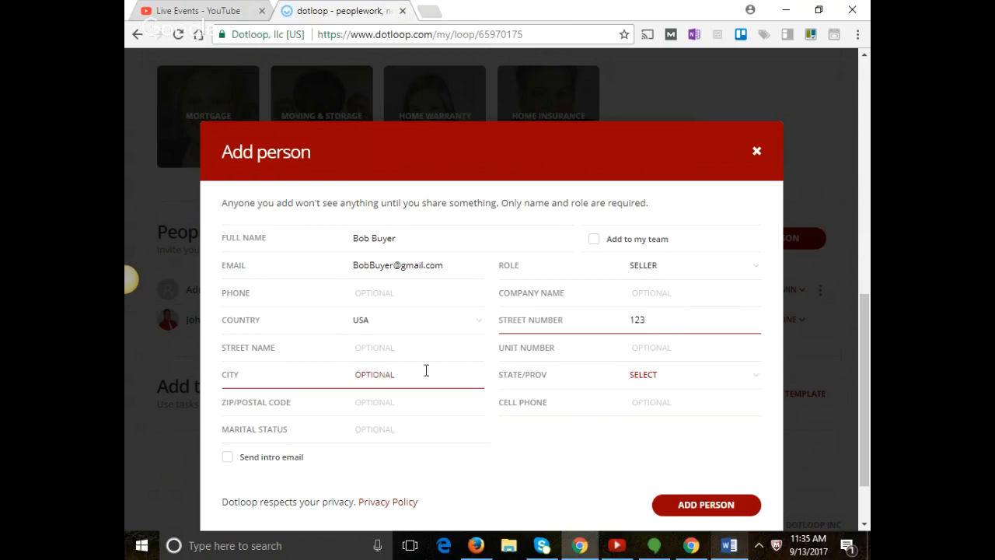
left_click(419, 343)
type("Main ")
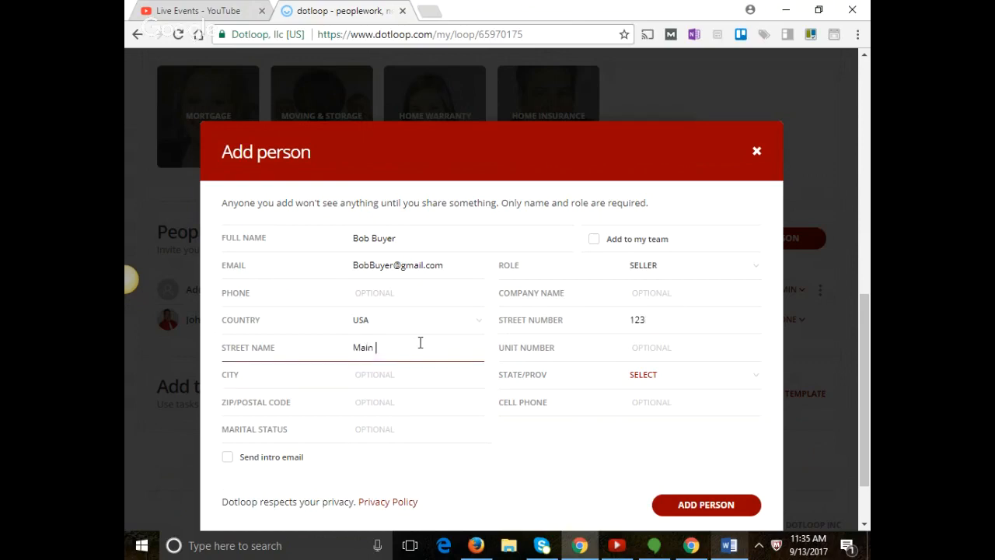
type("Street")
left_click(382, 391)
left_click(383, 374)
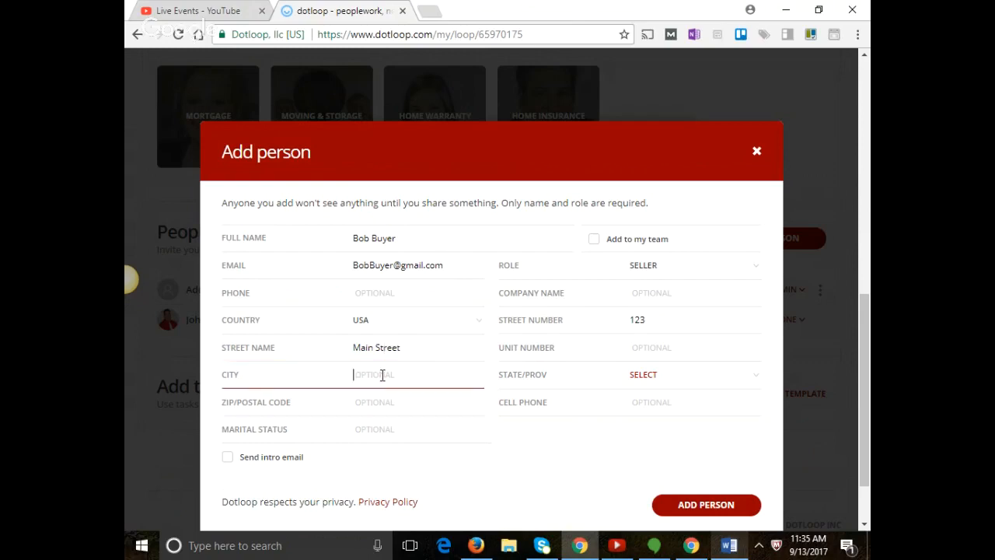
type("Palatine,")
key("BackSpace")
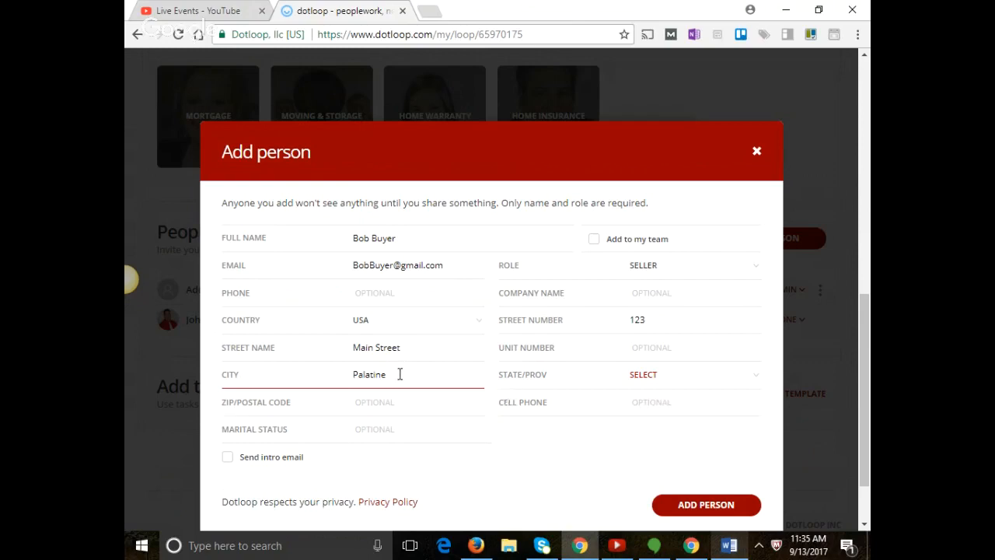
Set the seller's state to IL, then enter the ZIP code and cell phone number.
left_click(640, 374)
scroll(665, 475, "down", 3)
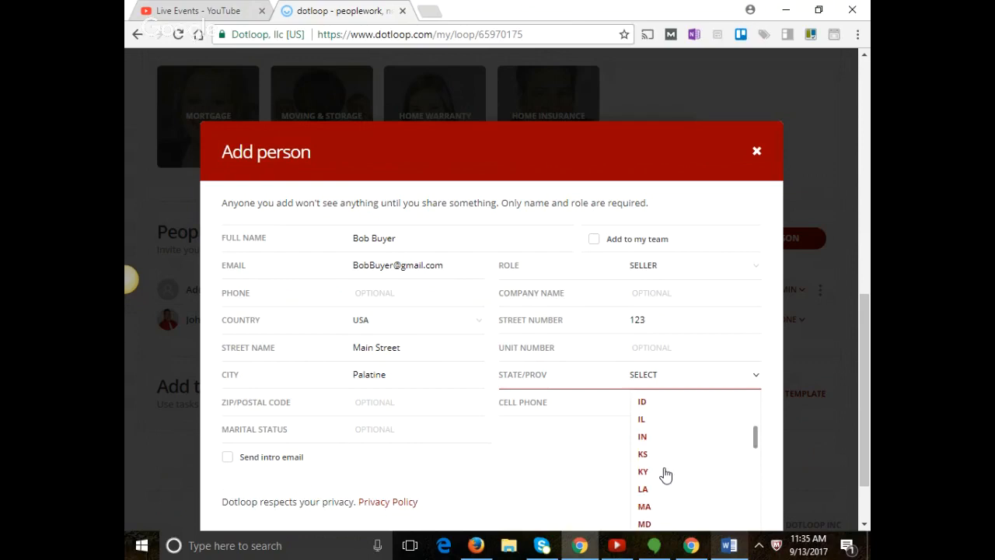
left_click(648, 420)
left_click(410, 402)
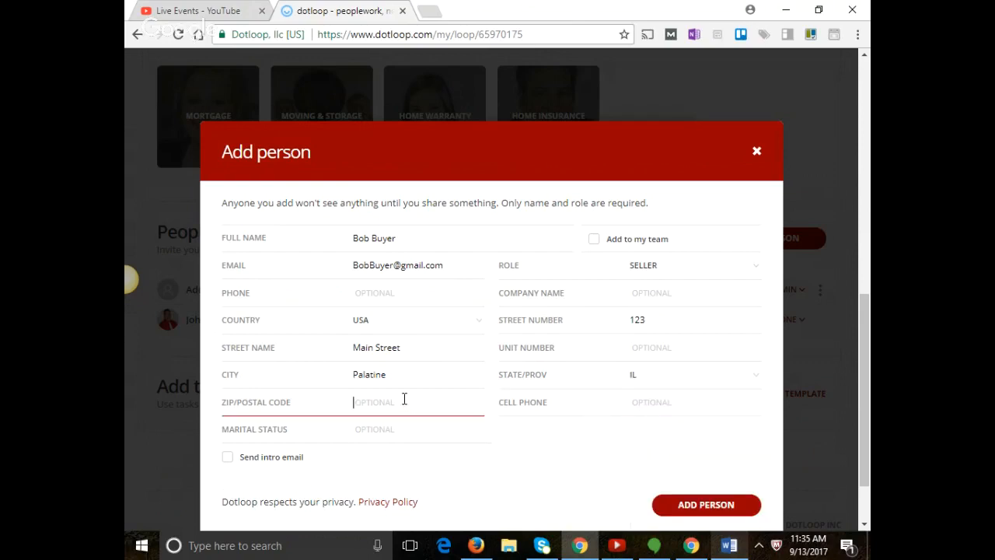
type("60074")
left_click(666, 406)
type("847-555-555")
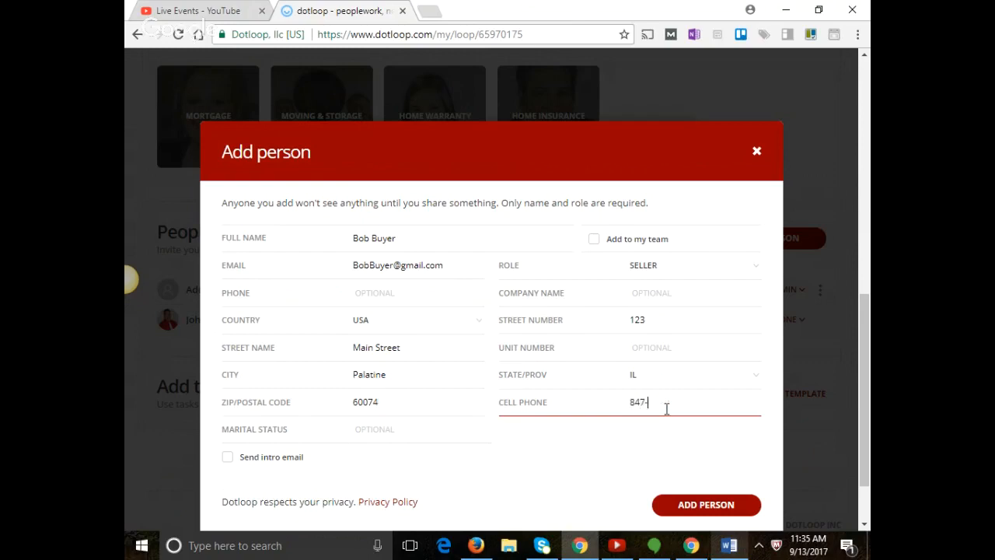
type("5")
Save the seller to the loop's people and open the loop's View Details page.
left_click(731, 510)
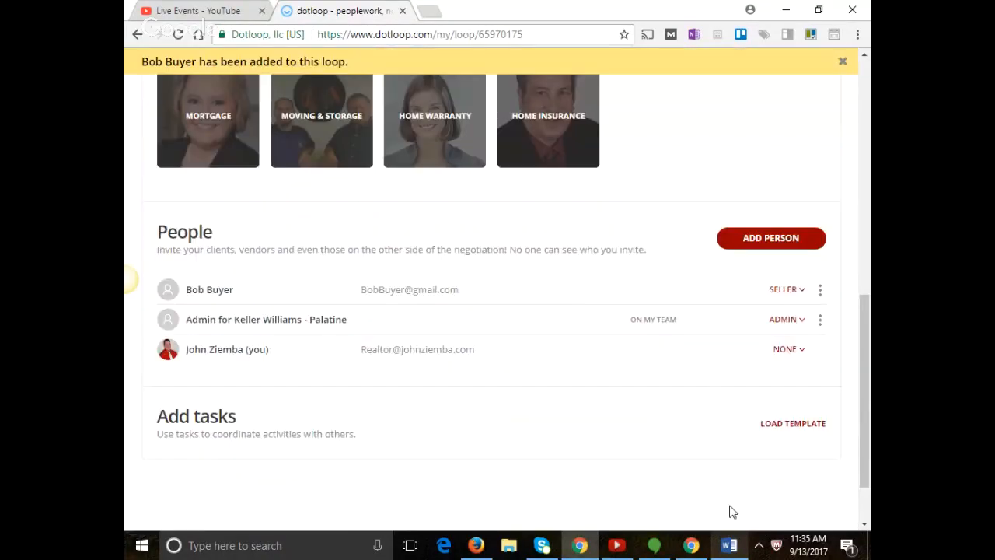
scroll(649, 408, "up", 1)
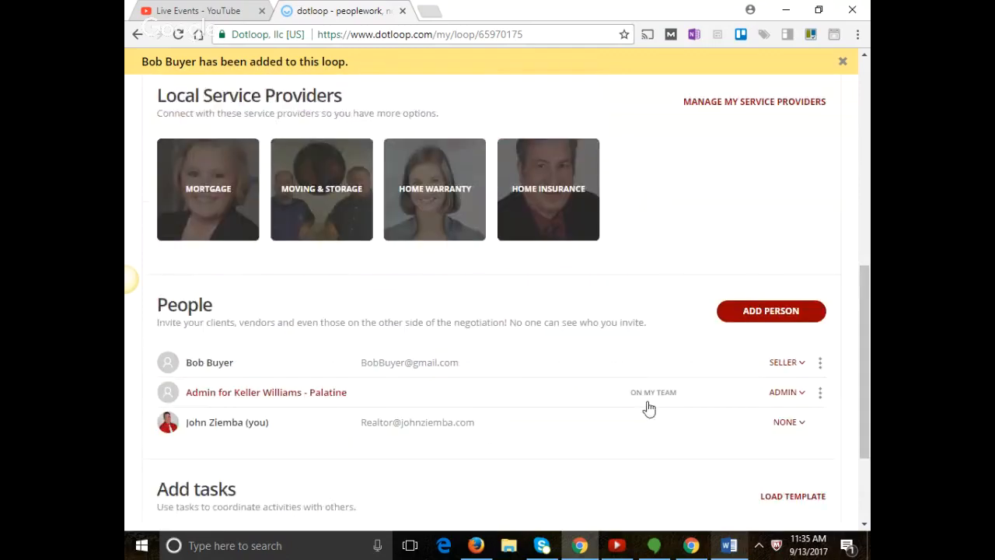
scroll(649, 409, "up", 5)
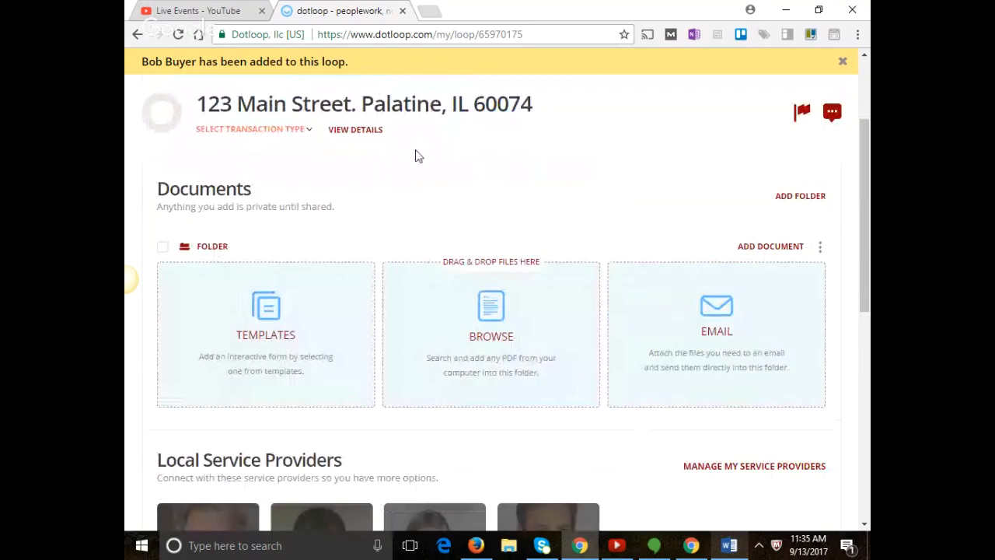
scroll(381, 165, "down", 5)
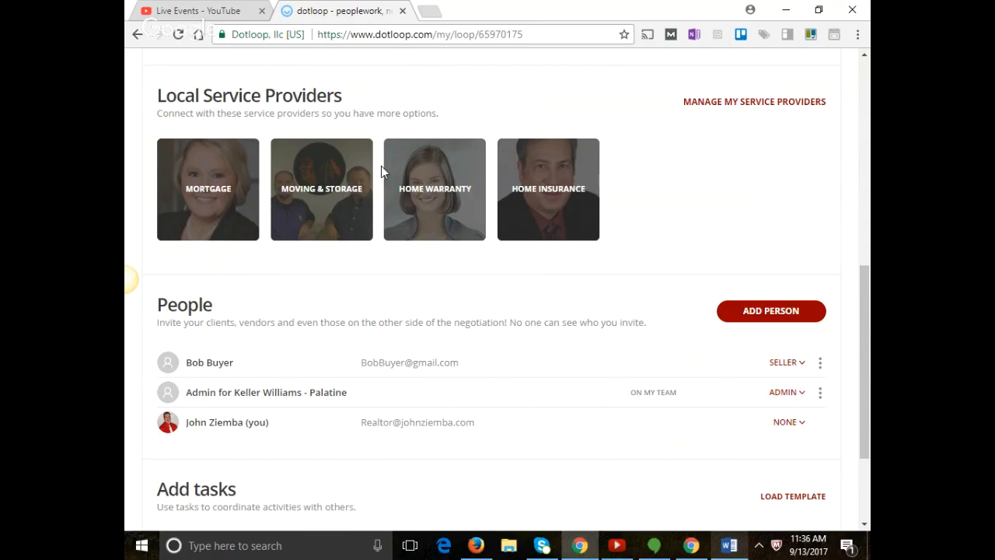
scroll(381, 167, "up", 4)
scroll(319, 151, "up", 1)
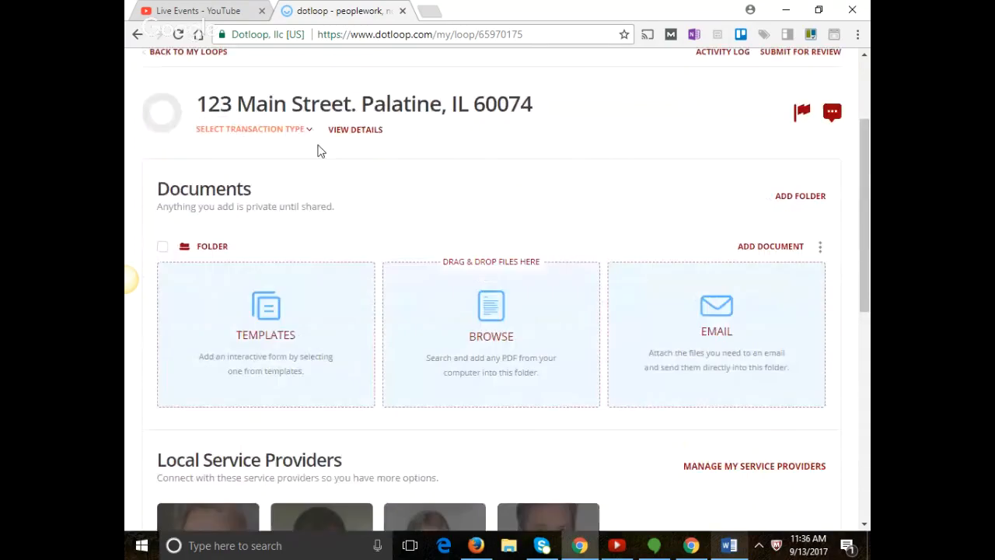
left_click(348, 133)
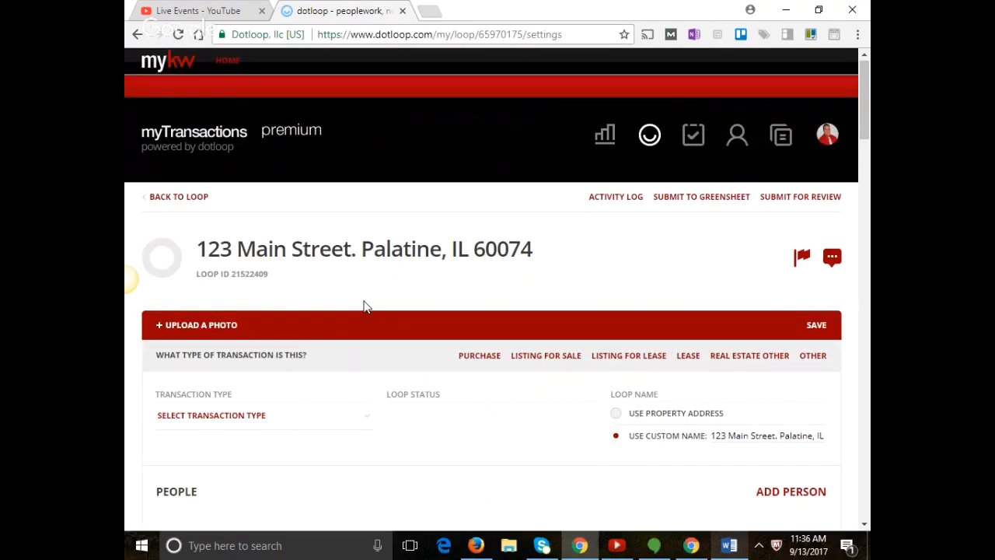
Return from the loop settings to the 123 Main Street loop's main Documents page.
scroll(364, 304, "down", 4)
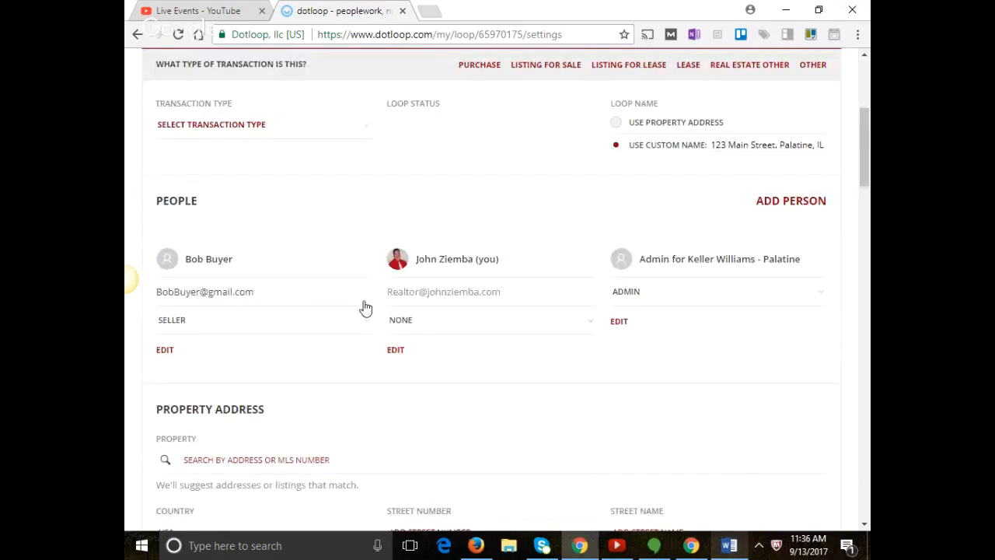
scroll(364, 306, "down", 3)
scroll(365, 304, "up", 3)
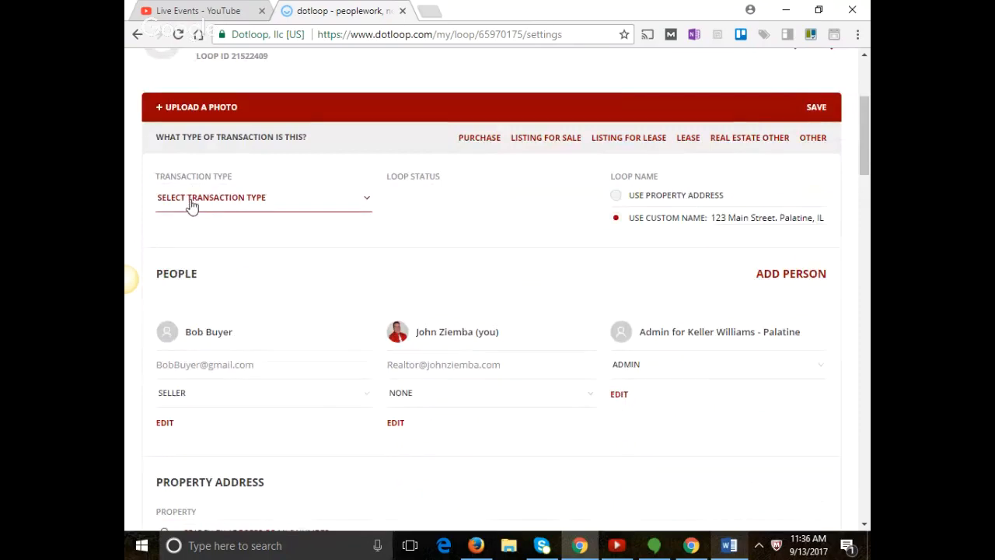
scroll(189, 206, "up", 3)
left_click(196, 201)
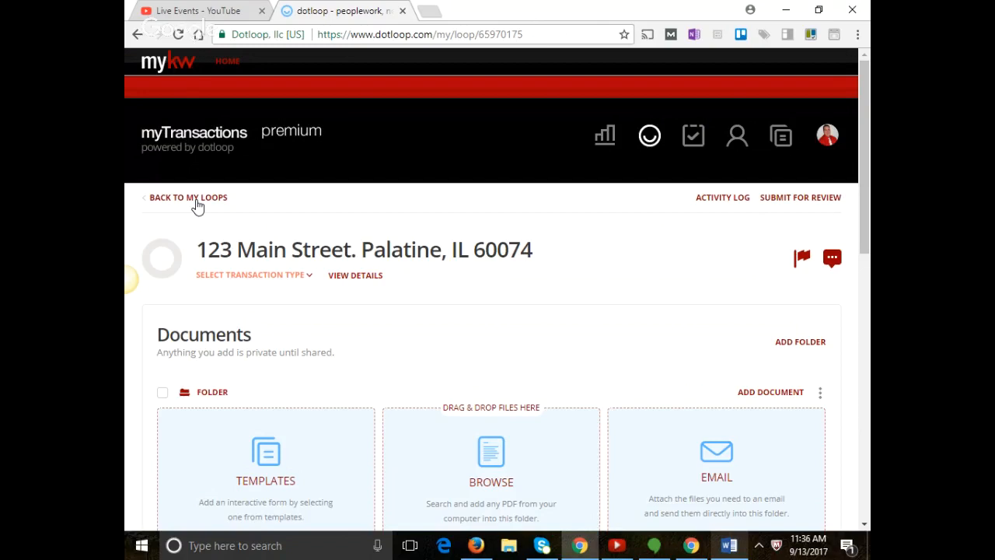
In the loop details, enter property street number 123, street name Main St. and city Palatine.
left_click(371, 283)
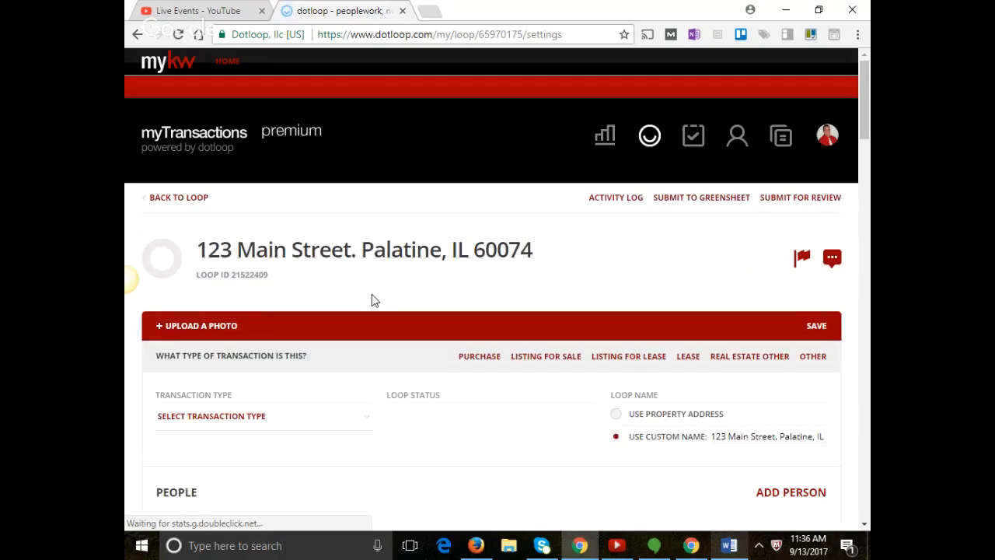
scroll(355, 340, "down", 1)
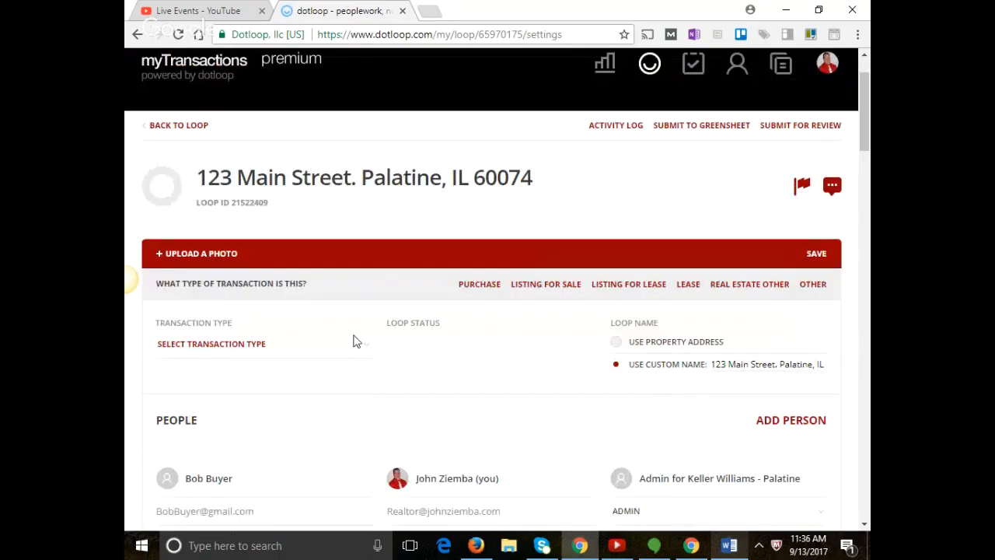
scroll(353, 340, "down", 2)
scroll(289, 366, "down", 1)
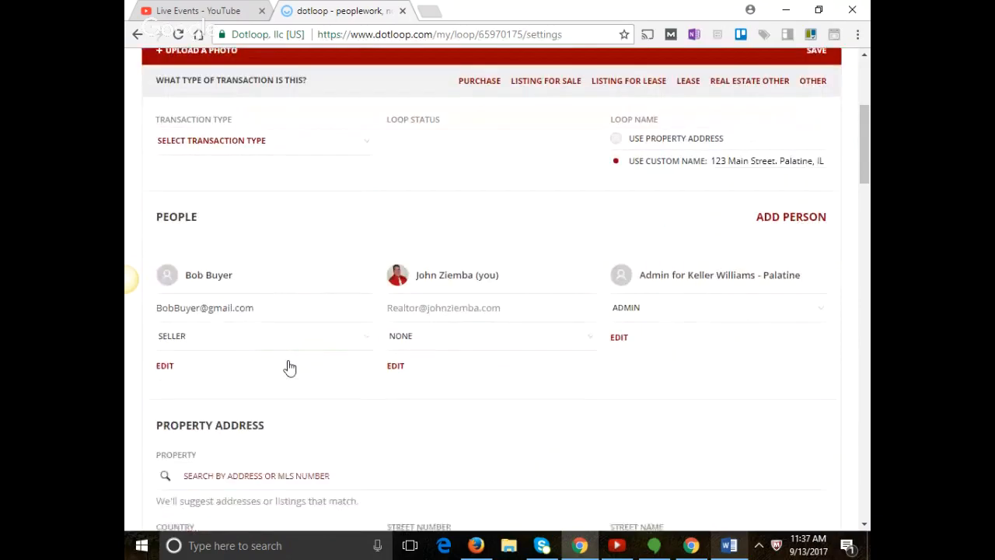
scroll(284, 361, "down", 3)
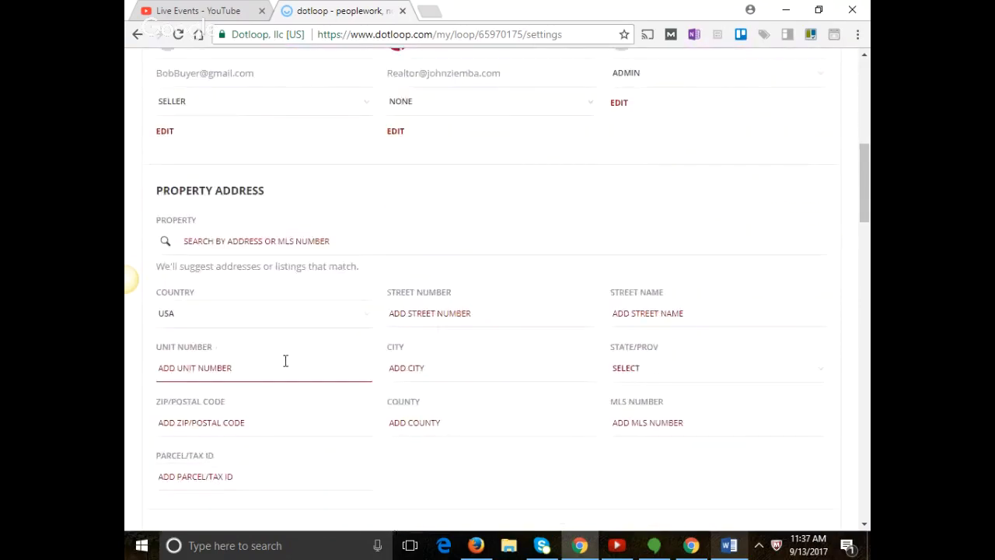
left_click(458, 310)
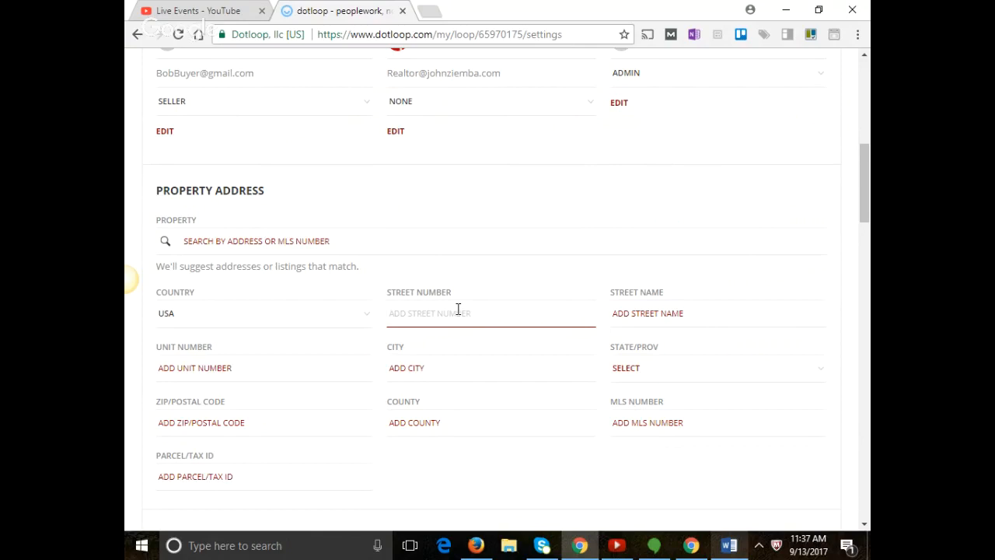
type("123 Main")
key("BackSpace")
key("BackSpace")
key("BackSpace")
key("BackSpace")
key("BackSpace")
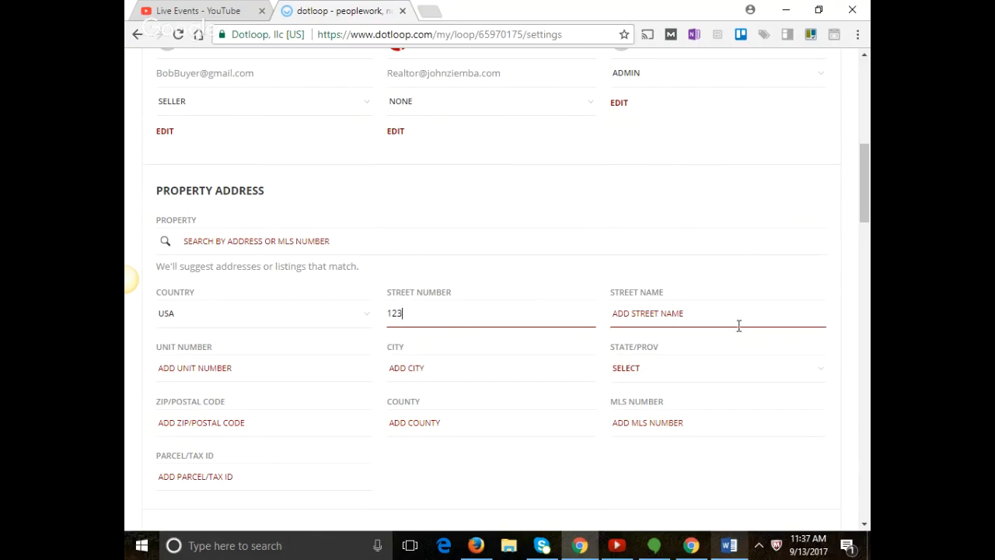
left_click(732, 318)
type("Main ")
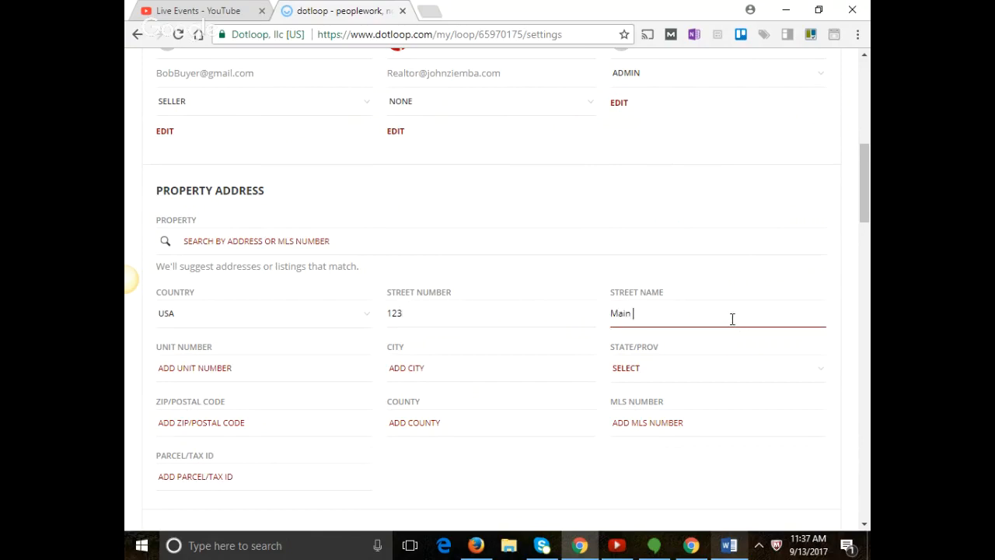
type("St.")
left_click(411, 381)
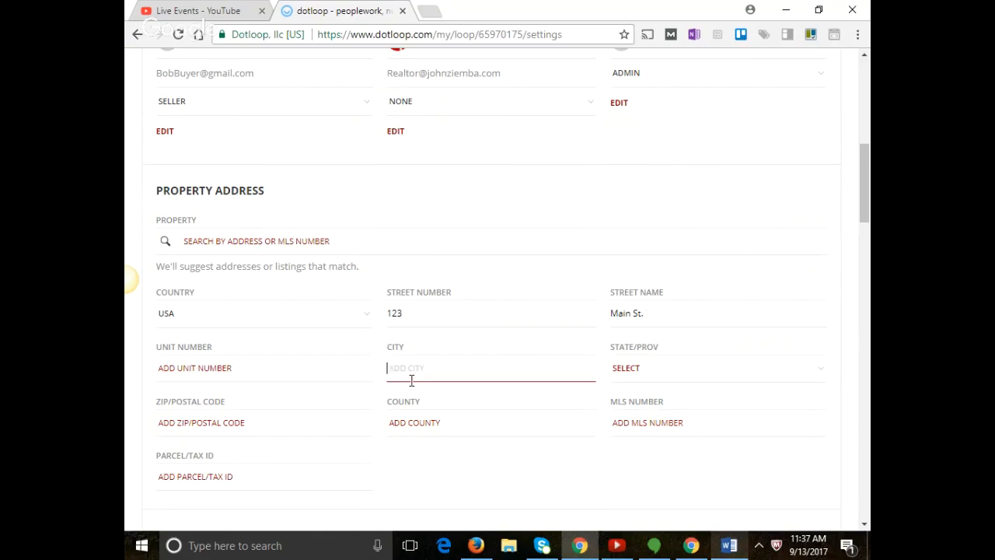
type("Palatine")
Set the property state to IL, ZIP 60074, county Cook, and enter a parcel/tax ID.
left_click(704, 370)
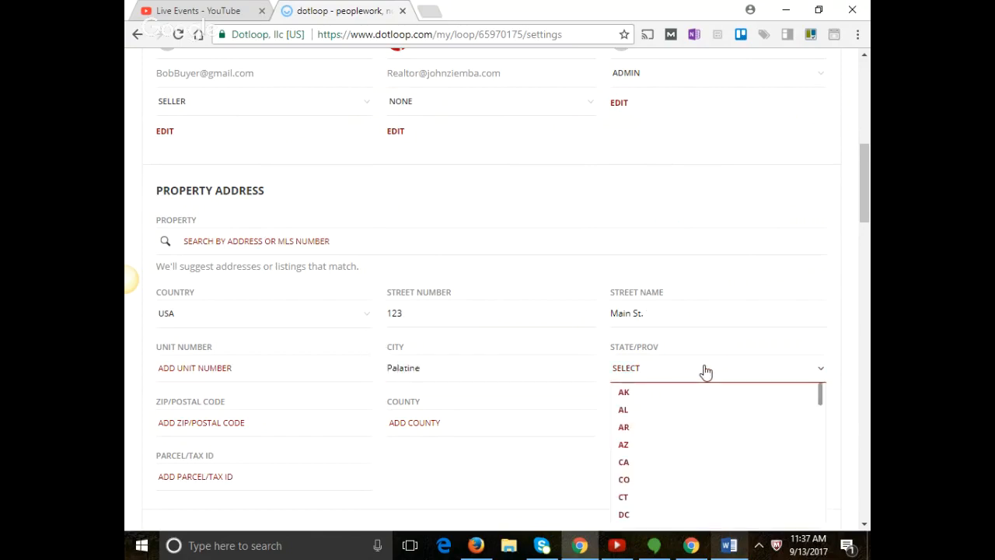
scroll(682, 459, "down", 3)
left_click(658, 473)
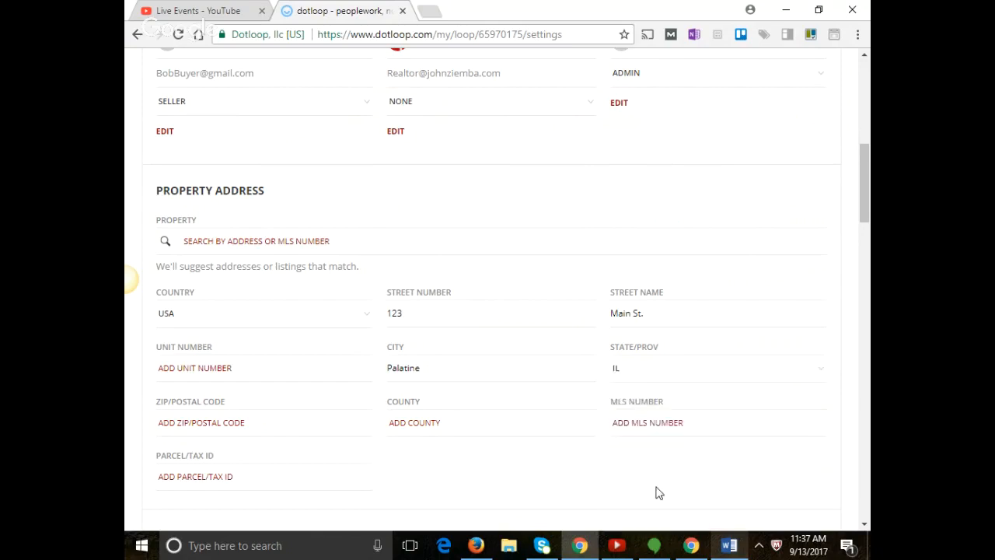
left_click(257, 419)
type("6007")
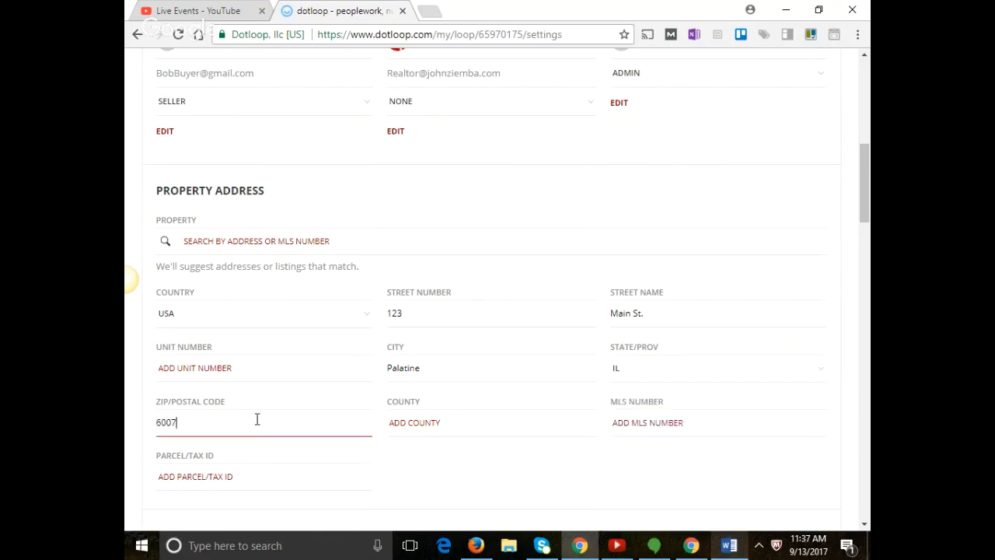
type("4")
left_click(473, 433)
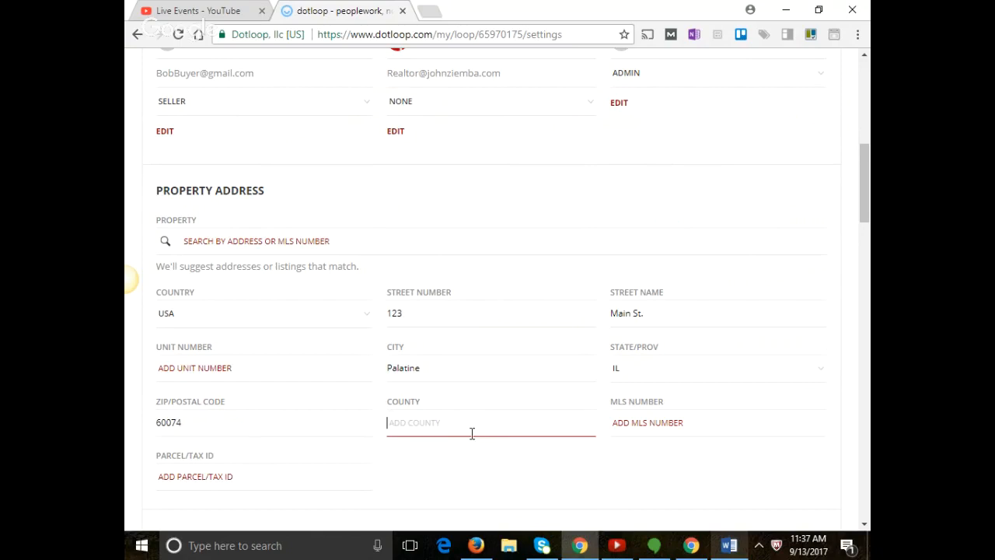
type("Cook")
scroll(498, 426, "down", 2)
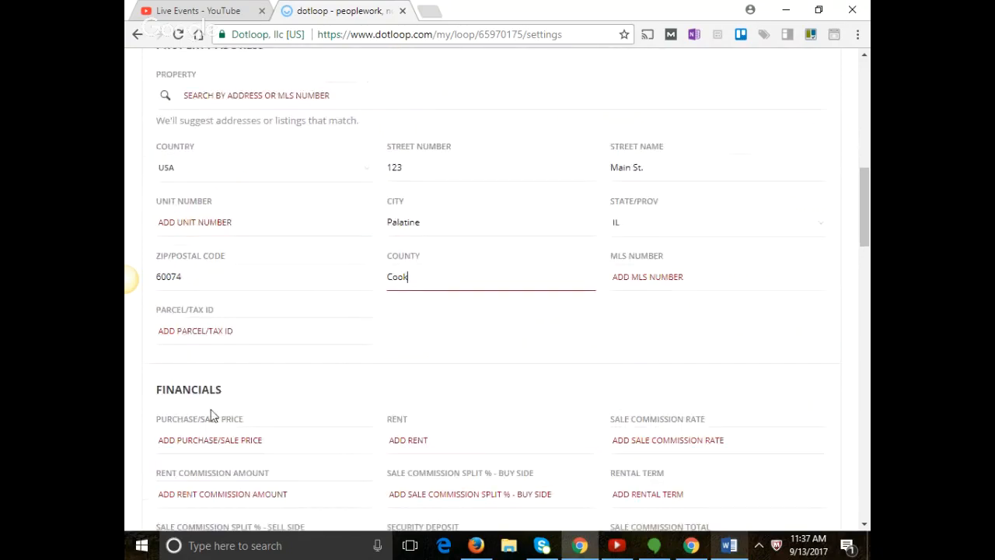
left_click(234, 331)
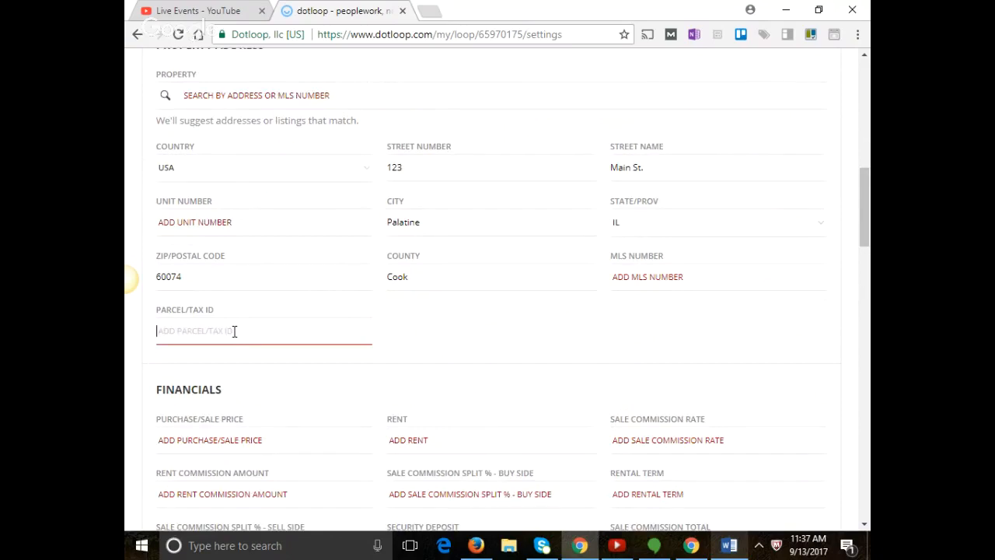
type("123456789")
scroll(395, 355, "down", 1)
scroll(394, 355, "down", 10)
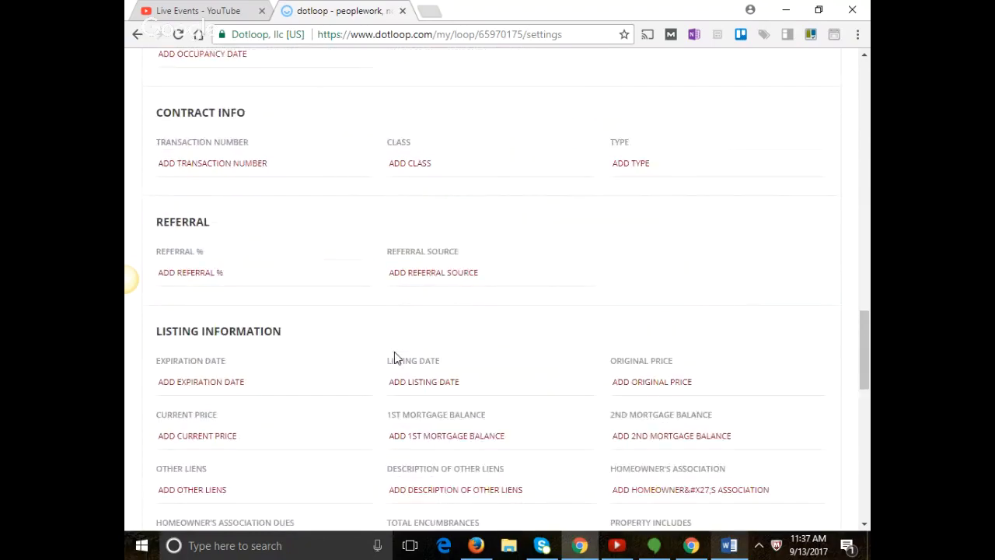
scroll(394, 355, "down", 8)
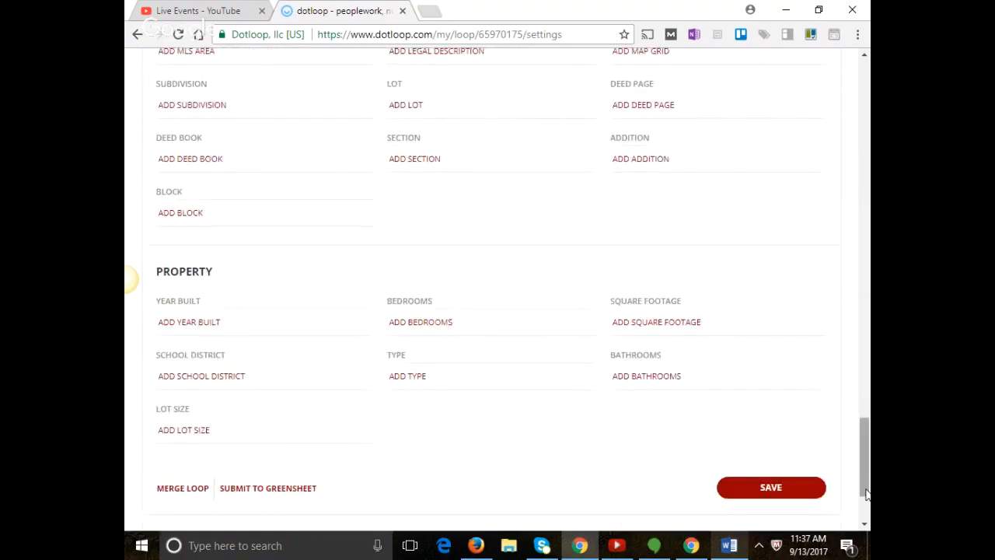
Save the property details and return to the Property Address section.
left_click(805, 490)
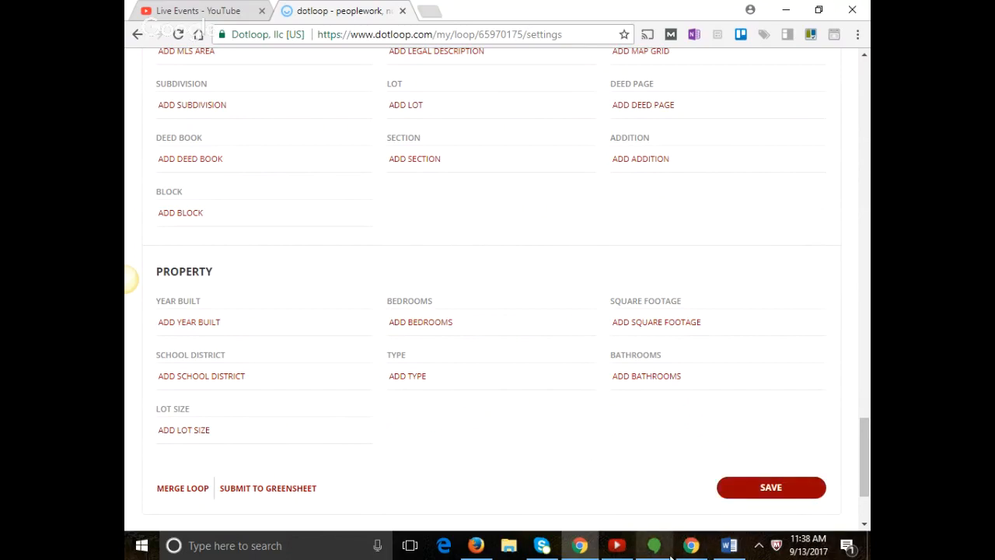
left_click_drag(865, 467, 870, 169)
left_click(351, 384)
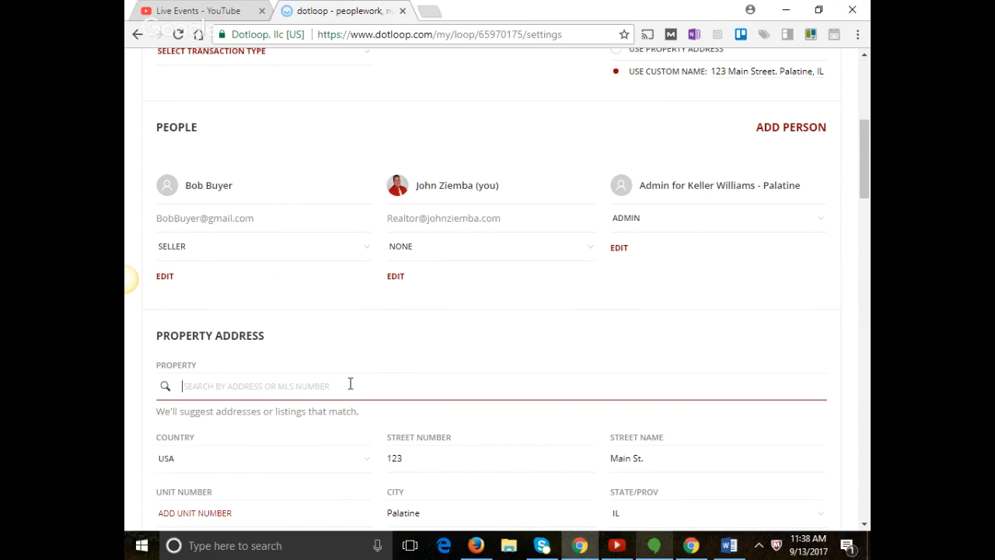
left_click(416, 449)
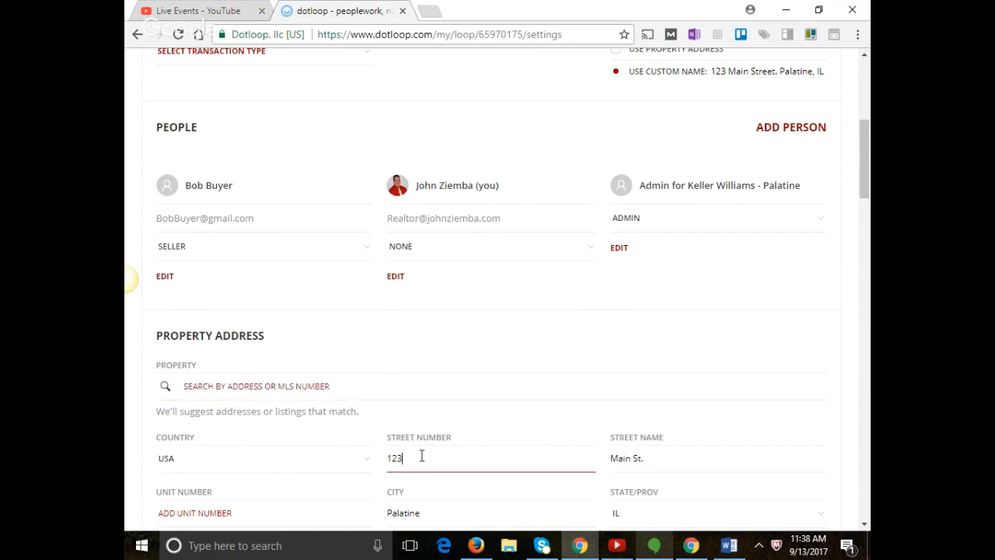
left_click(625, 454)
scroll(596, 453, "down", 1)
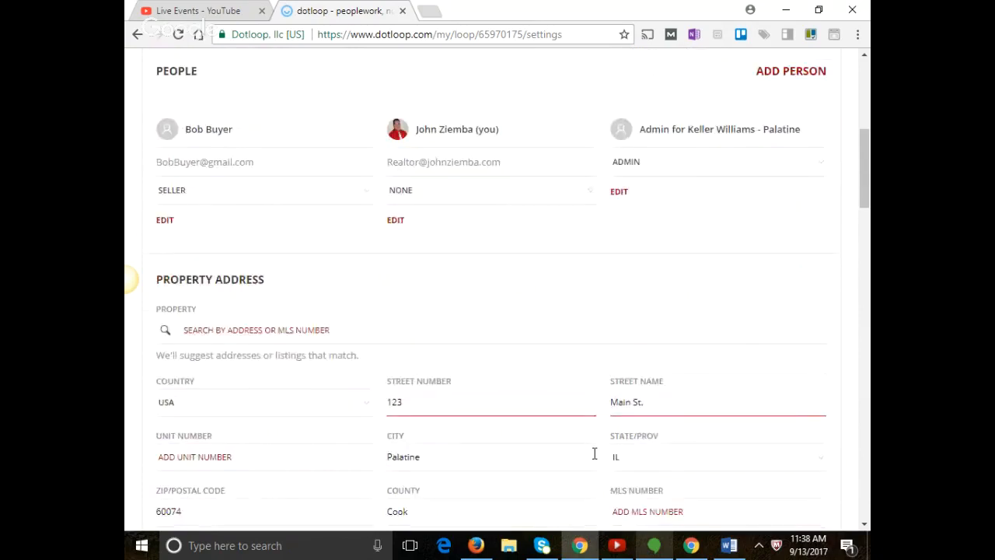
left_click(506, 455)
scroll(689, 434, "down", 2)
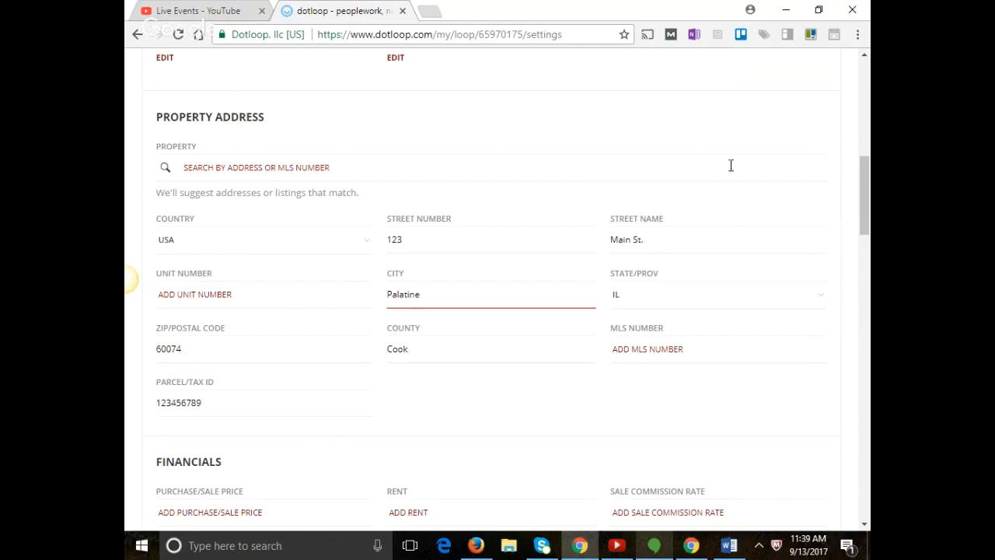
left_click_drag(865, 194, 865, 478)
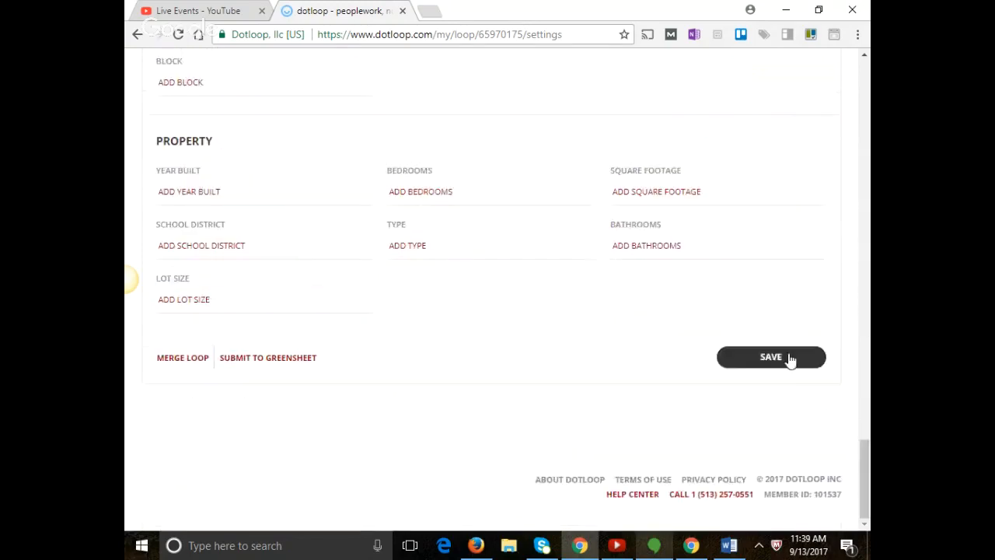
Save the loop details again until the Save successful confirmation appears.
left_click(786, 356)
left_click_drag(868, 485, 869, 465)
left_click(808, 468)
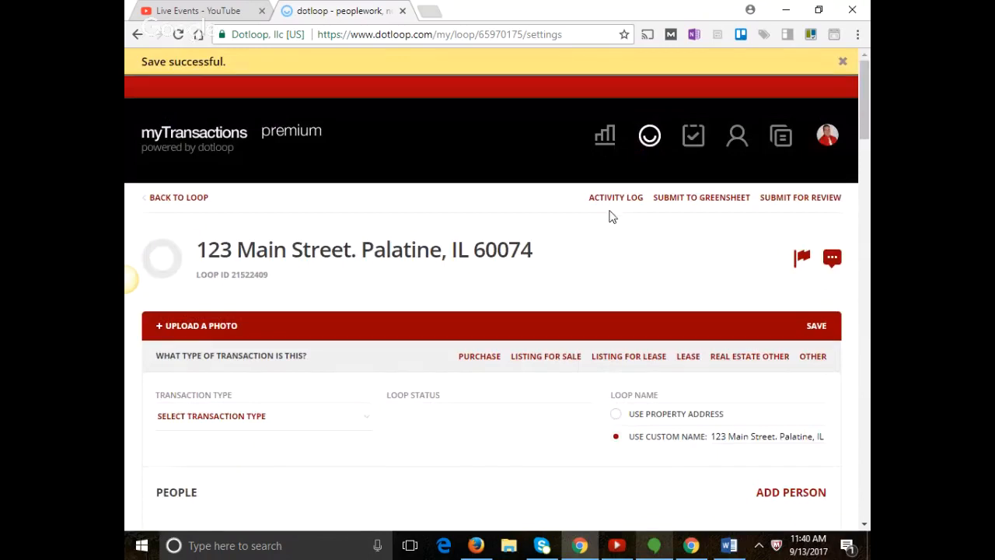
Go back to the 123 Main Street loop page and bring up the Templates document picker.
left_click(185, 200)
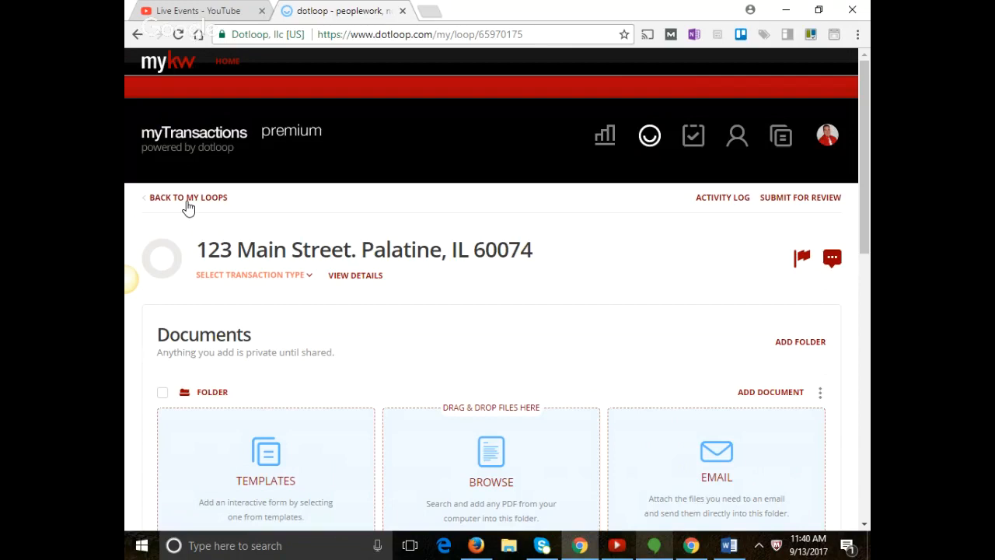
scroll(254, 333, "down", 2)
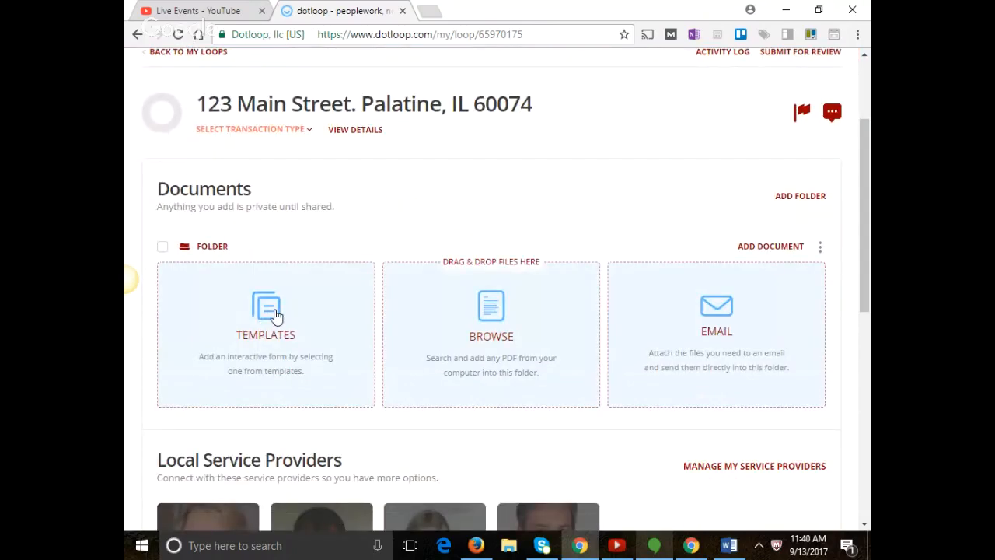
left_click(275, 310)
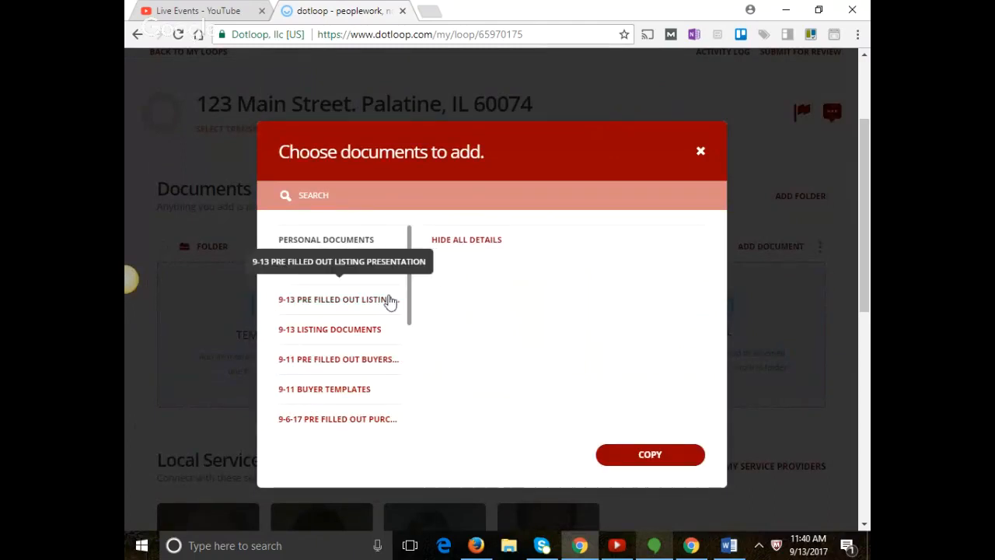
Import the listing documents from the 9-13 PRE FILLED OUT LISTING PRESENTATION folder, all 5 of 5.
left_click(388, 302)
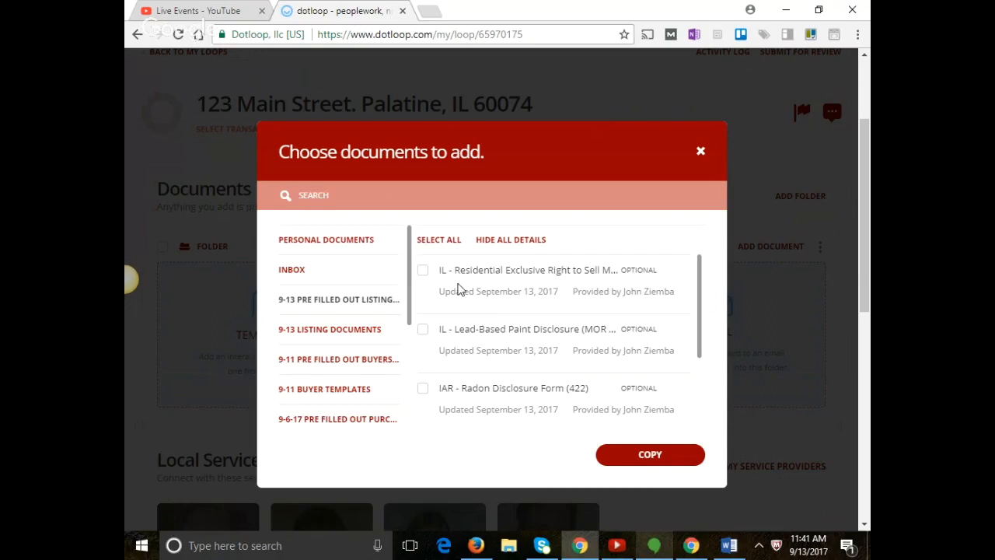
left_click(446, 243)
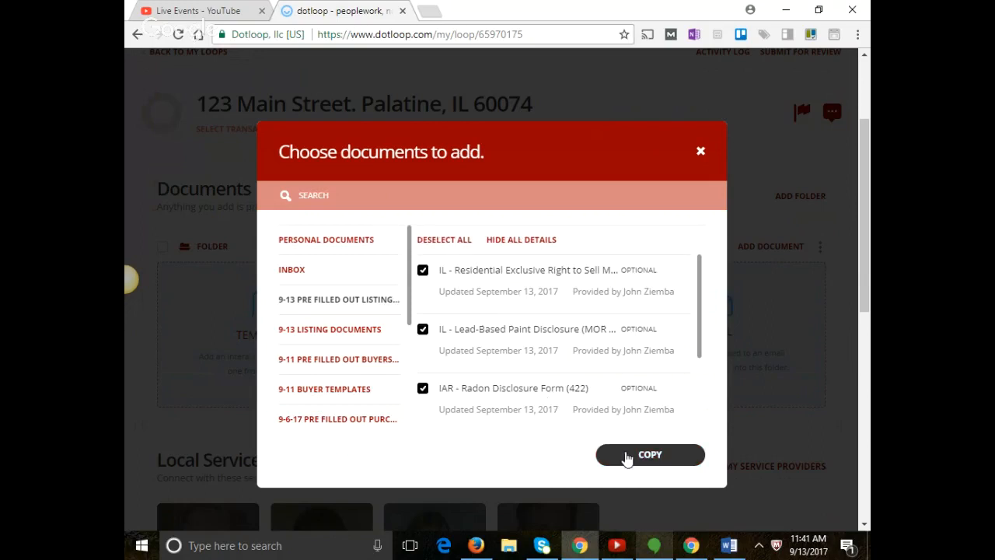
left_click(626, 457)
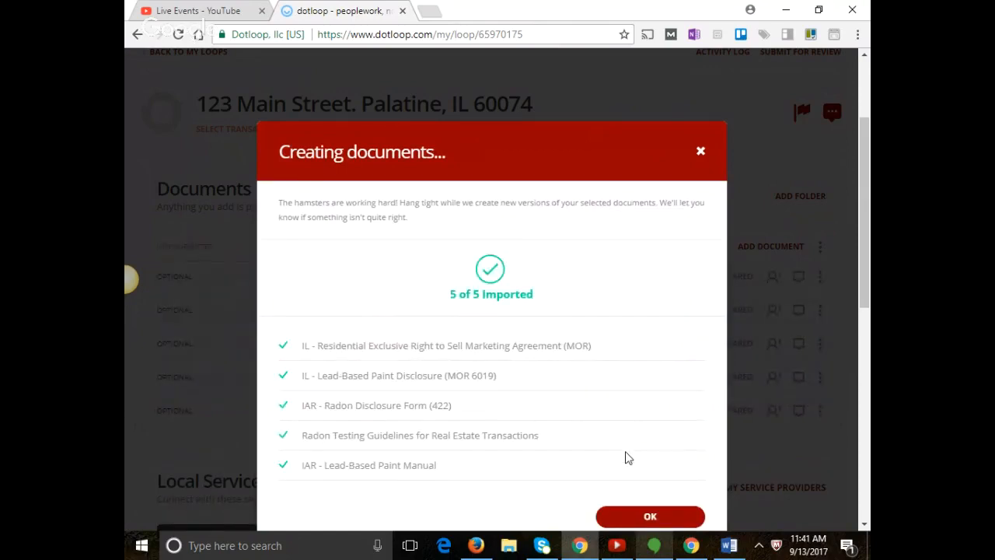
left_click(666, 517)
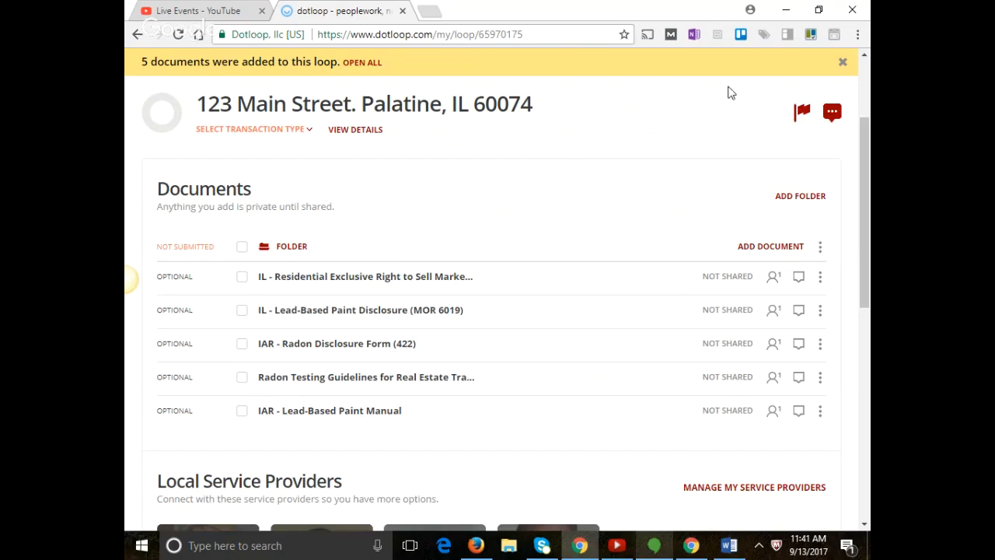
Open the Residential Exclusive Right to Sell agreement and assign the listing agent as Listing Agent 1.
left_click(304, 282)
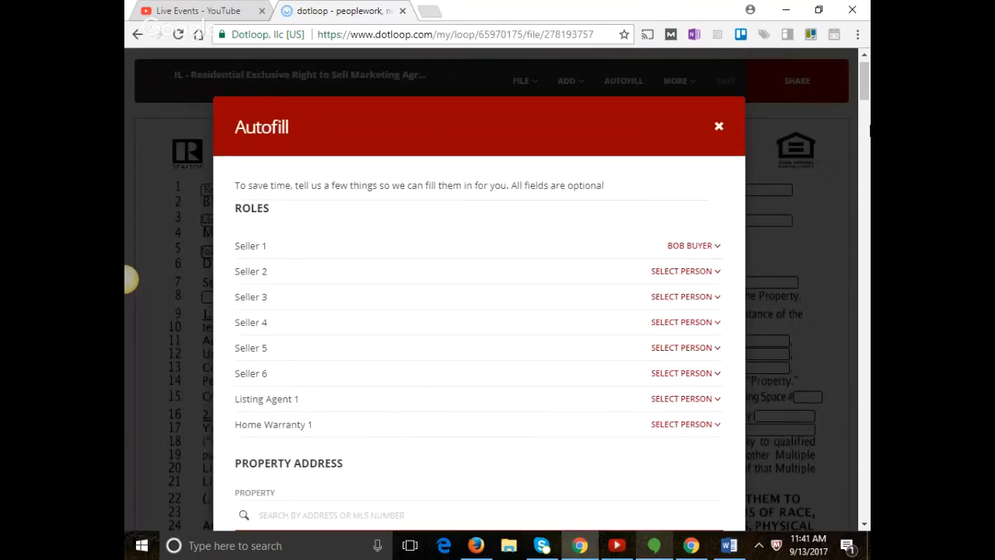
scroll(859, 101, "down", 1)
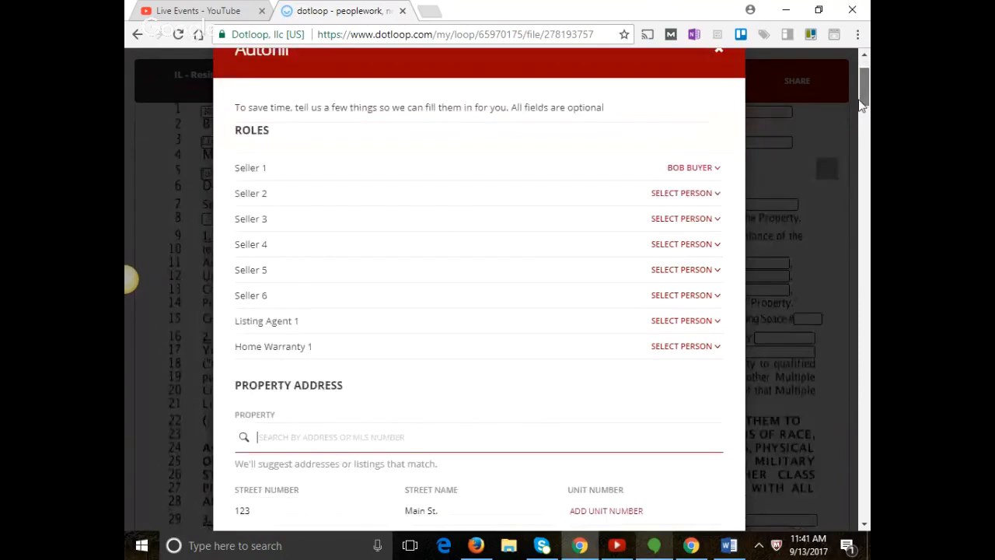
left_click(713, 322)
left_click(678, 373)
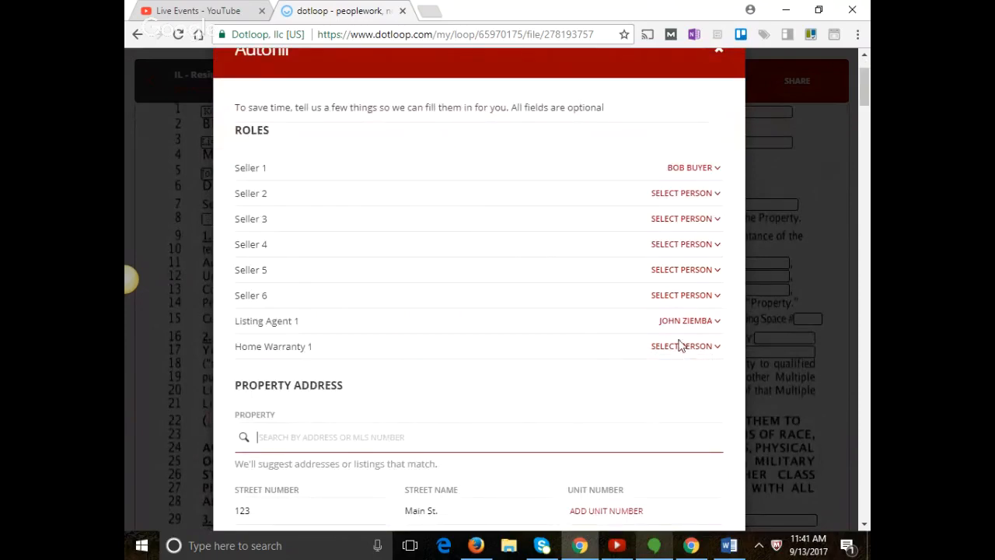
scroll(599, 371, "down", 1)
scroll(600, 371, "up", 1)
left_click_drag(868, 86, 853, 175)
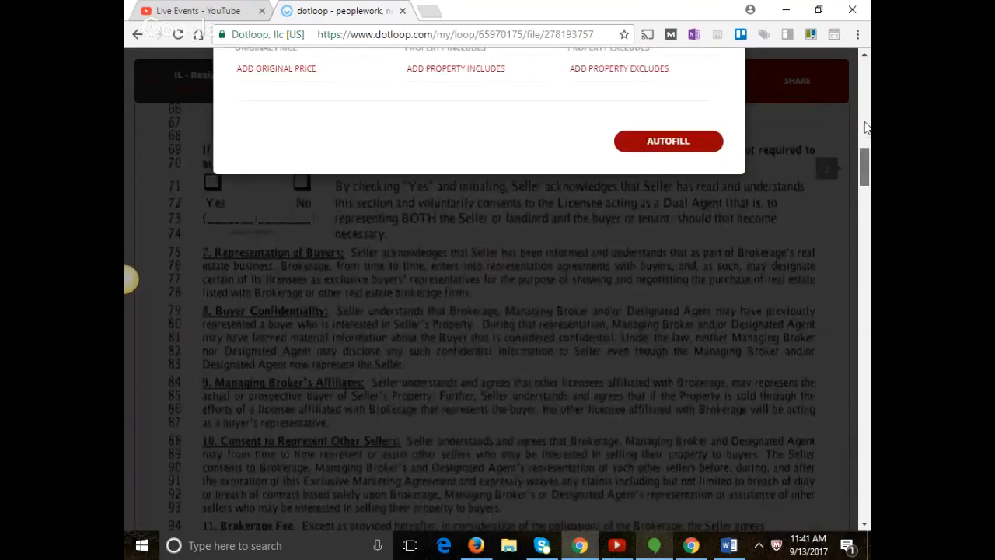
scroll(688, 333, "down", 2)
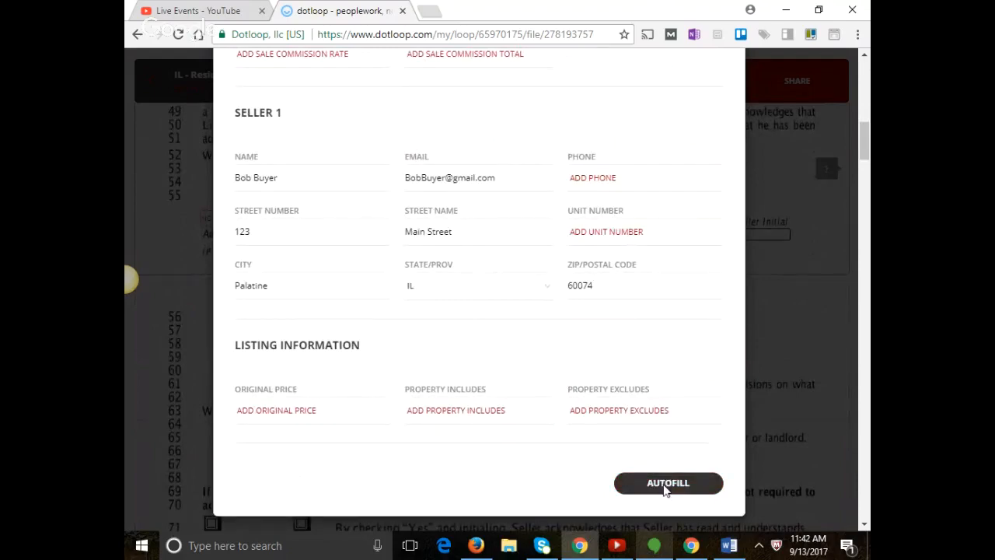
Apply and confirm the autofill, filling 17 fields including address 123 Main St., Palatine, IL 60074.
left_click(665, 486)
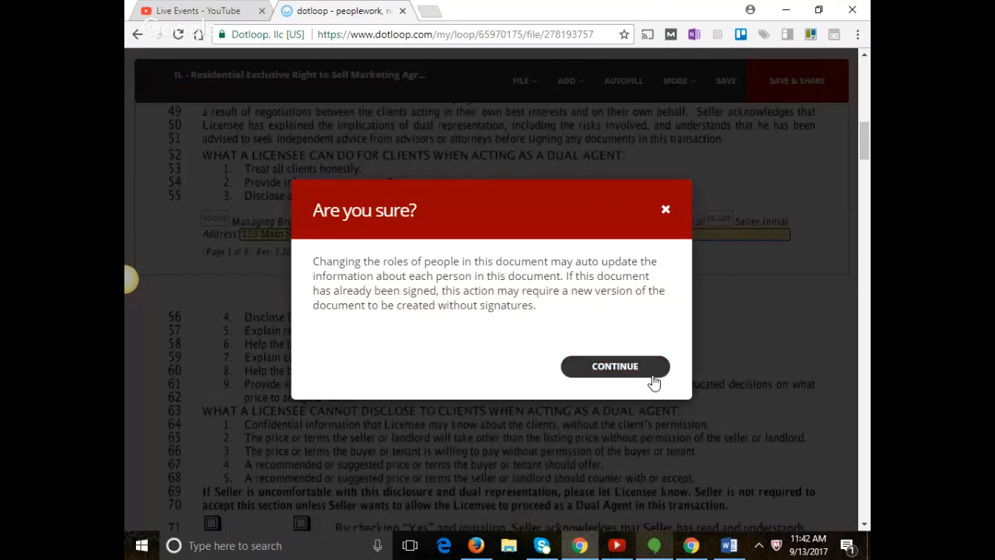
left_click(653, 374)
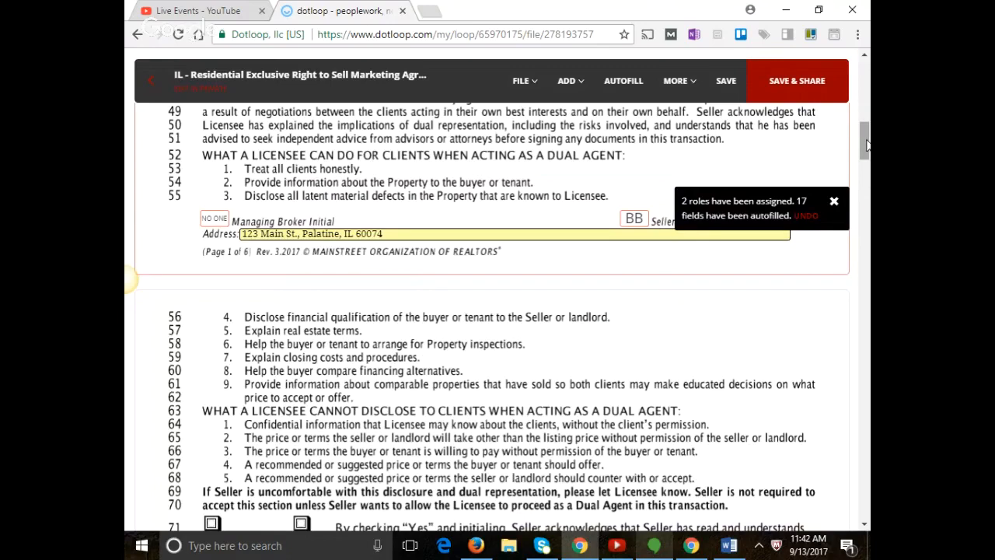
left_click_drag(867, 146, 867, 73)
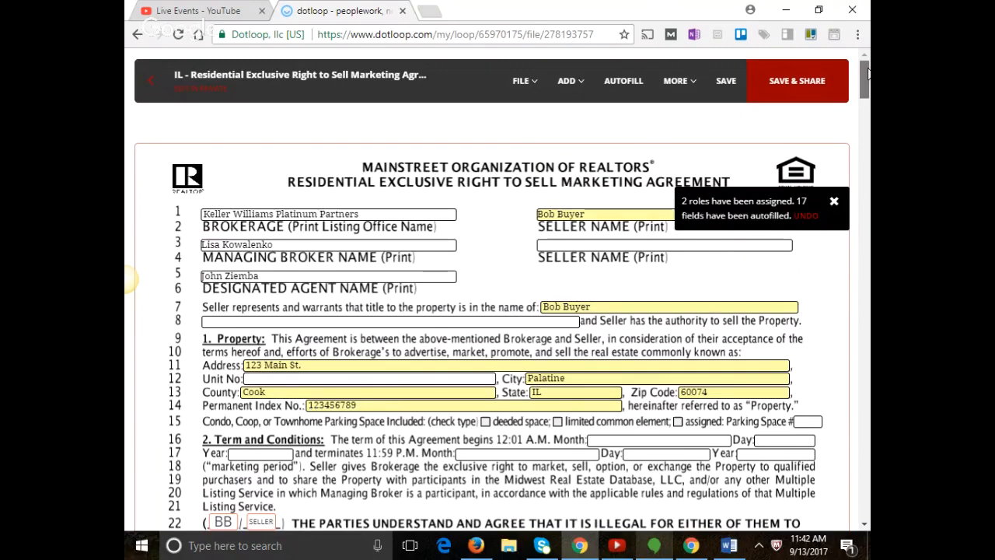
left_click_drag(868, 73, 869, 132)
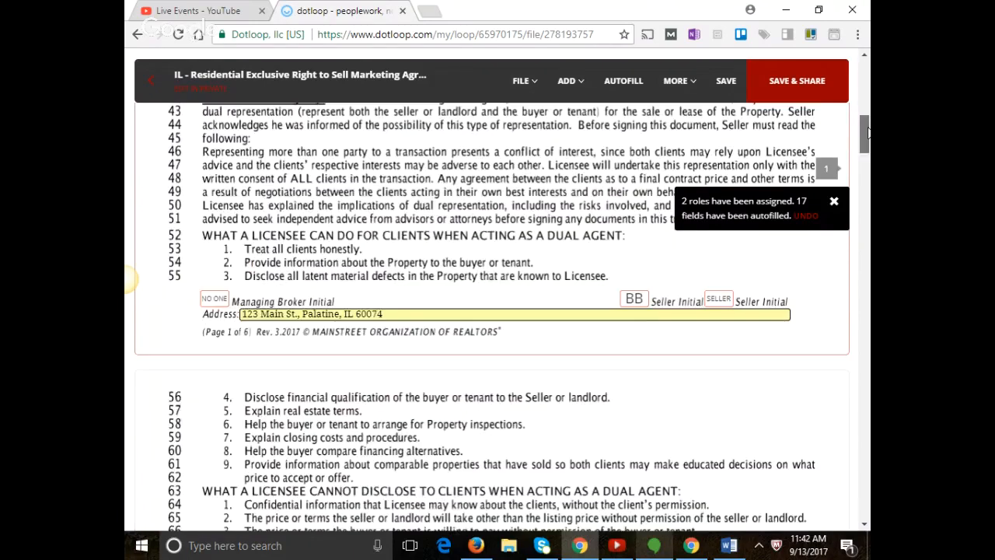
scroll(869, 133, "down", 1)
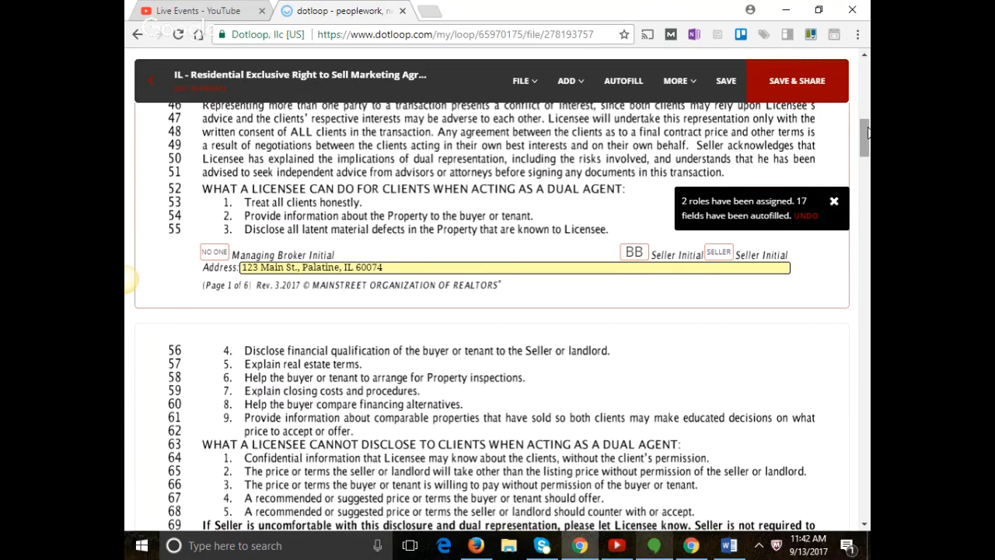
left_click_drag(868, 132, 869, 156)
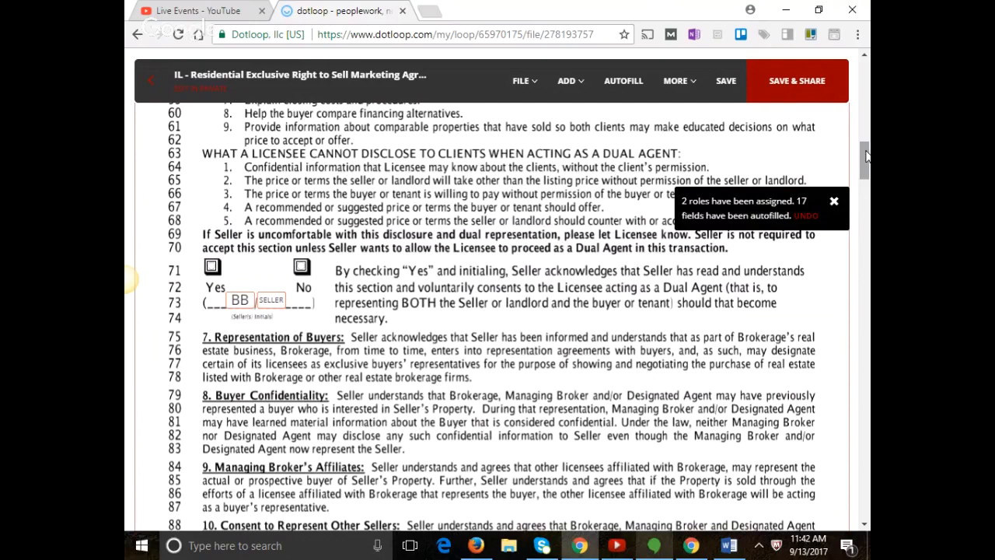
left_click_drag(866, 155, 867, 278)
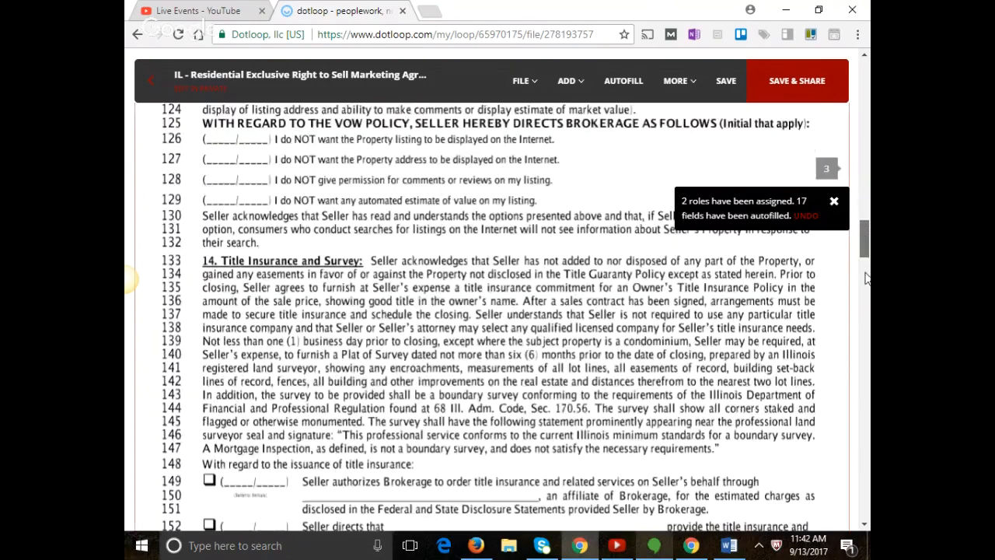
right_click(867, 357)
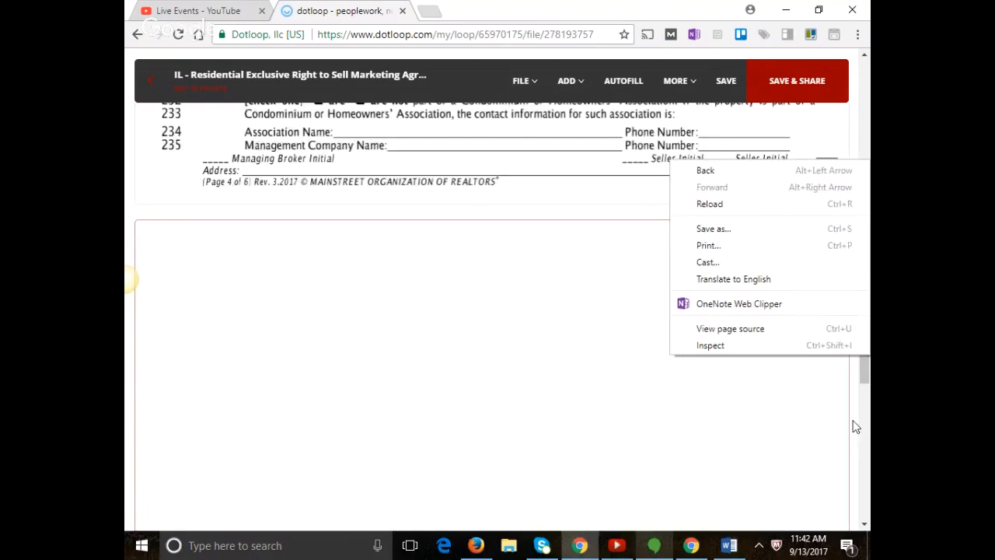
left_click(865, 379)
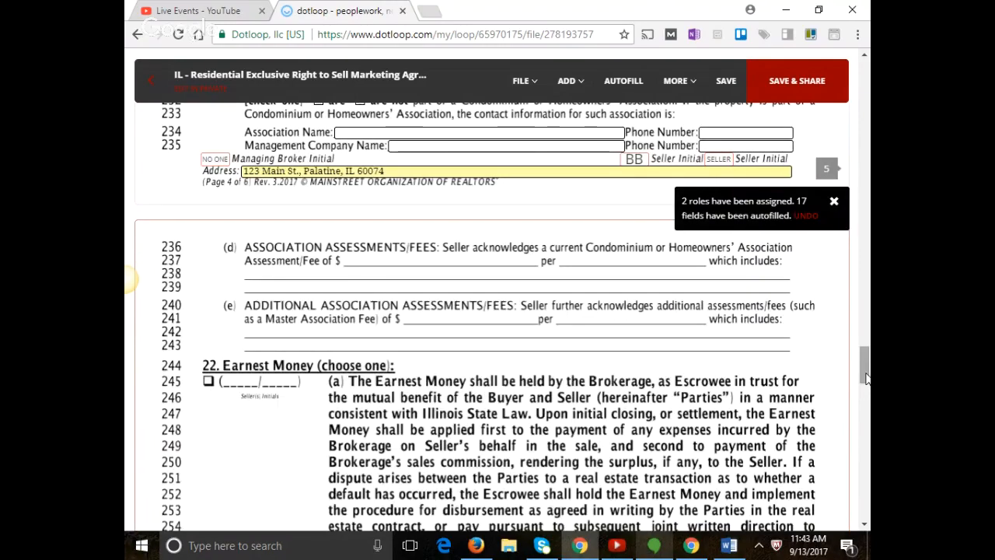
left_click_drag(867, 378, 864, 488)
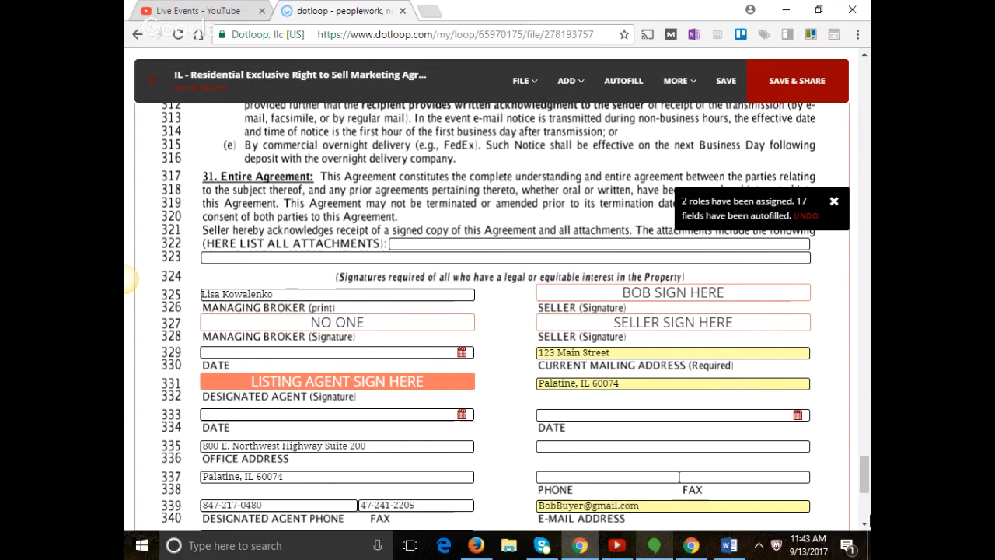
scroll(864, 482, "down", 2)
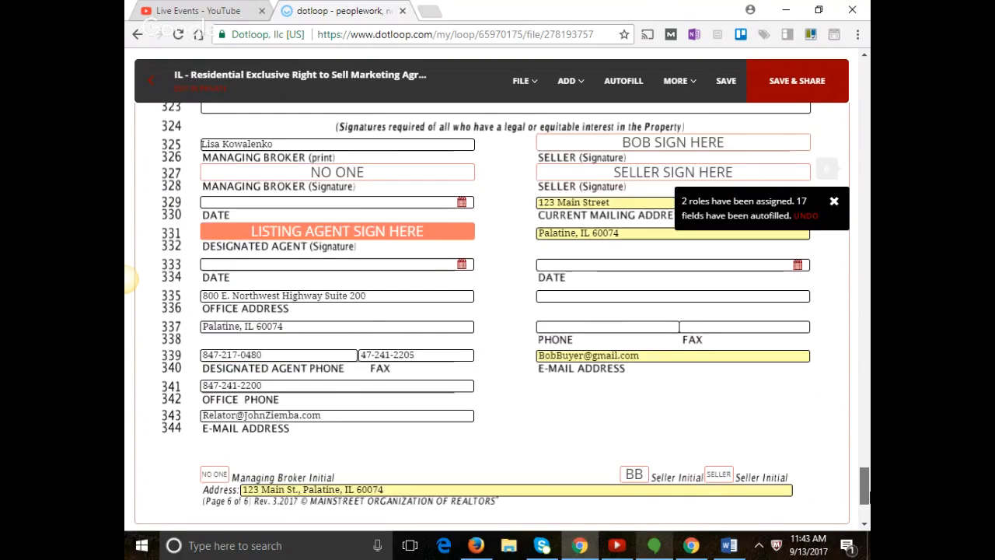
scroll(502, 314, "down", 1)
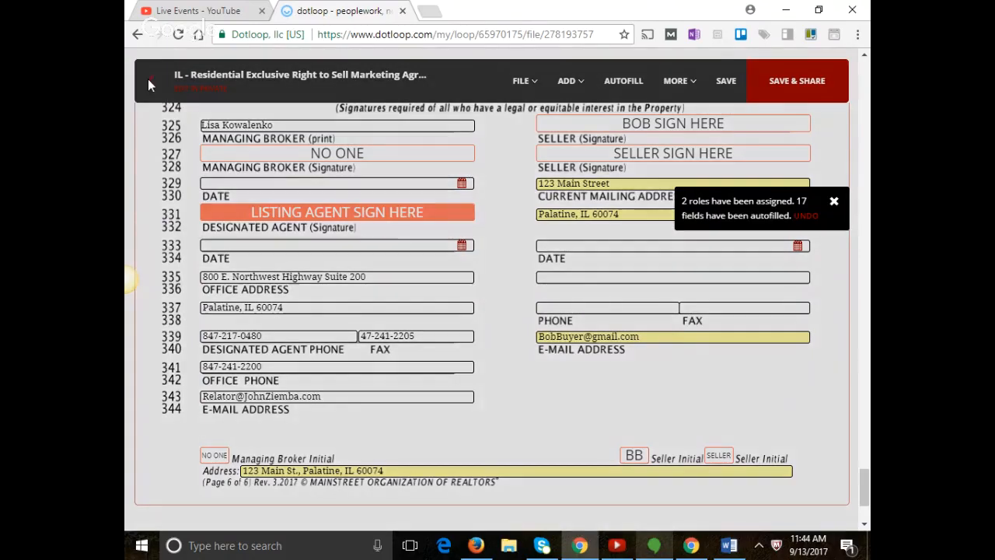
Save the autofilled agreement, answer the sharing prompt, and land back on the loop's Documents list.
left_click(149, 80)
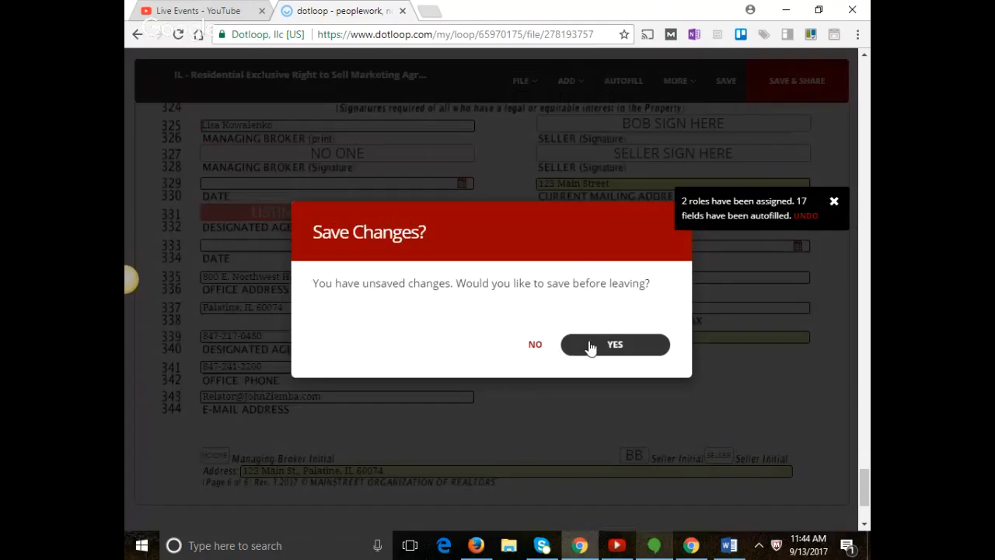
left_click(589, 345)
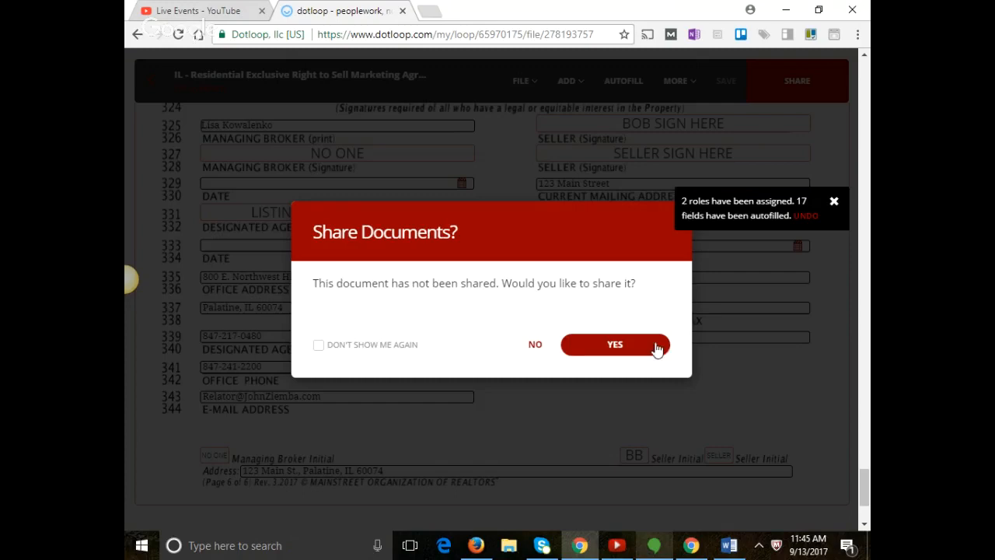
left_click(534, 348)
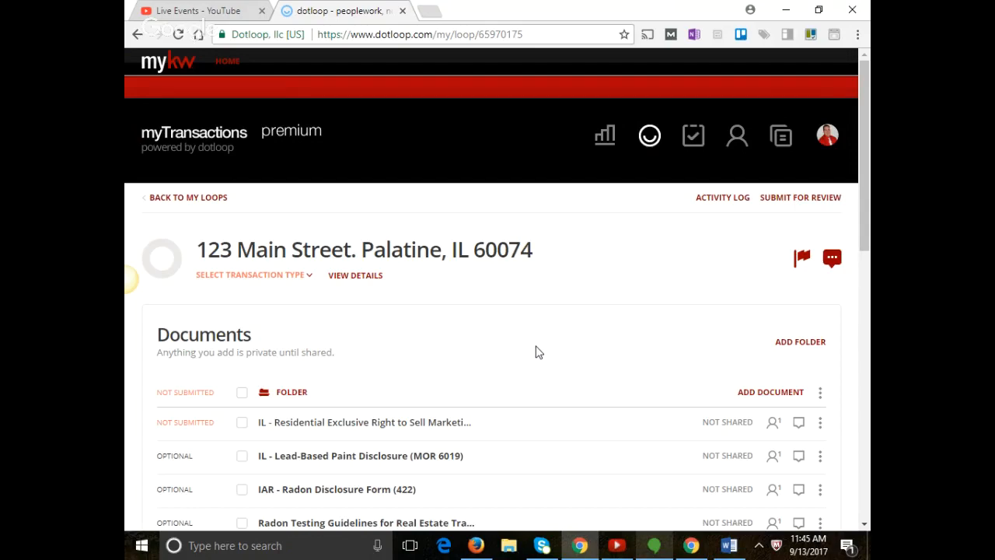
scroll(537, 353, "down", 1)
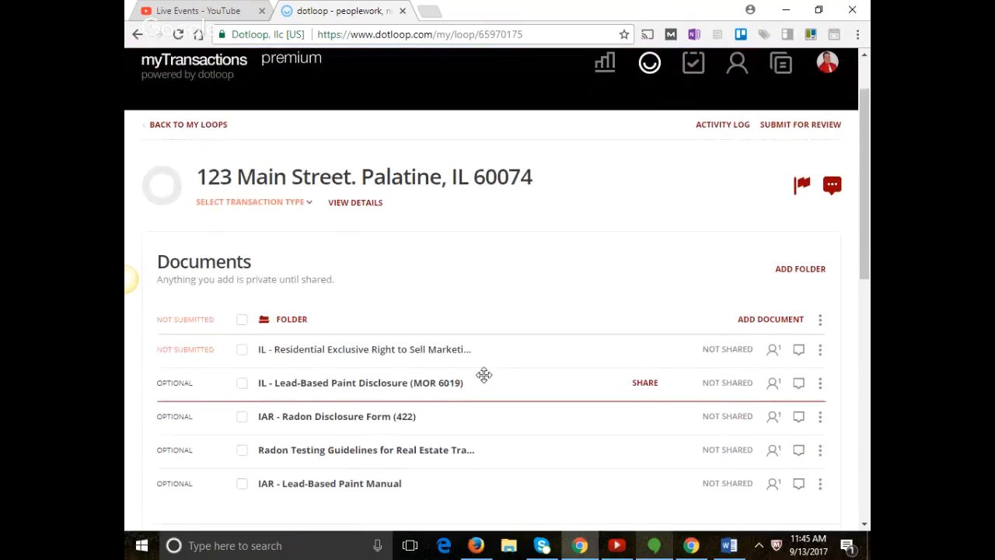
Open the IL - Lead-Based Paint Disclosure, set the client contact as Buyer 1, and autofill it.
left_click(438, 383)
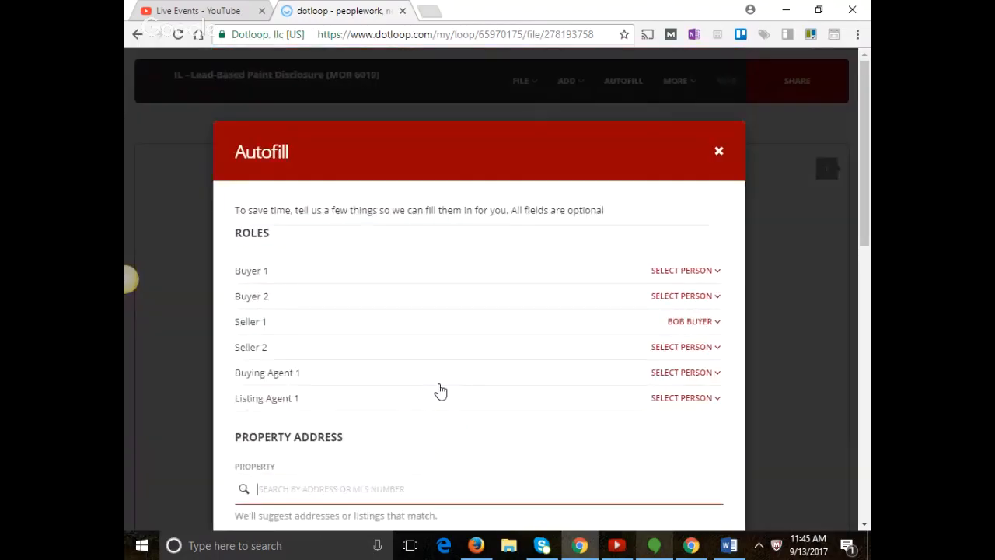
left_click(683, 271)
left_click(680, 305)
scroll(615, 309, "down", 3)
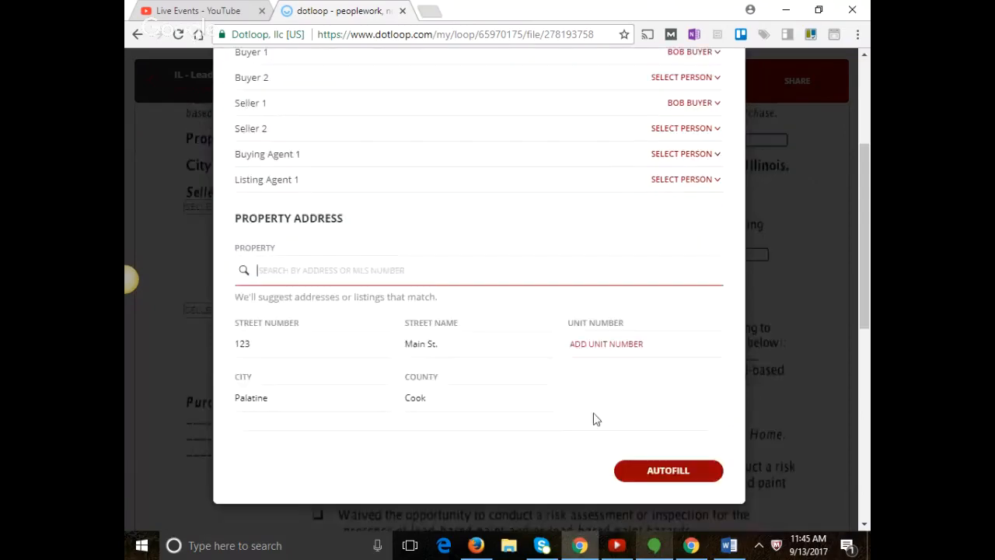
left_click(661, 471)
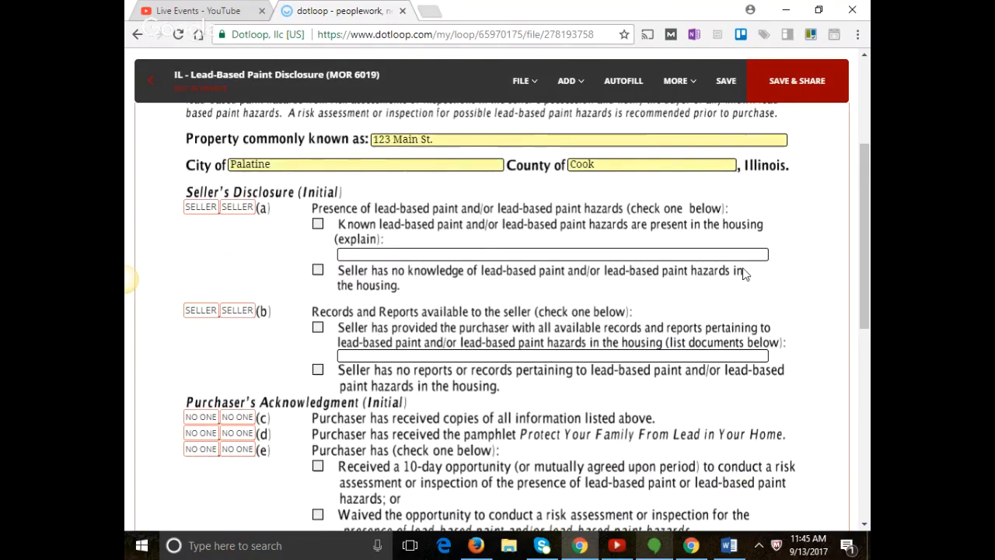
scroll(853, 248, "up", 3)
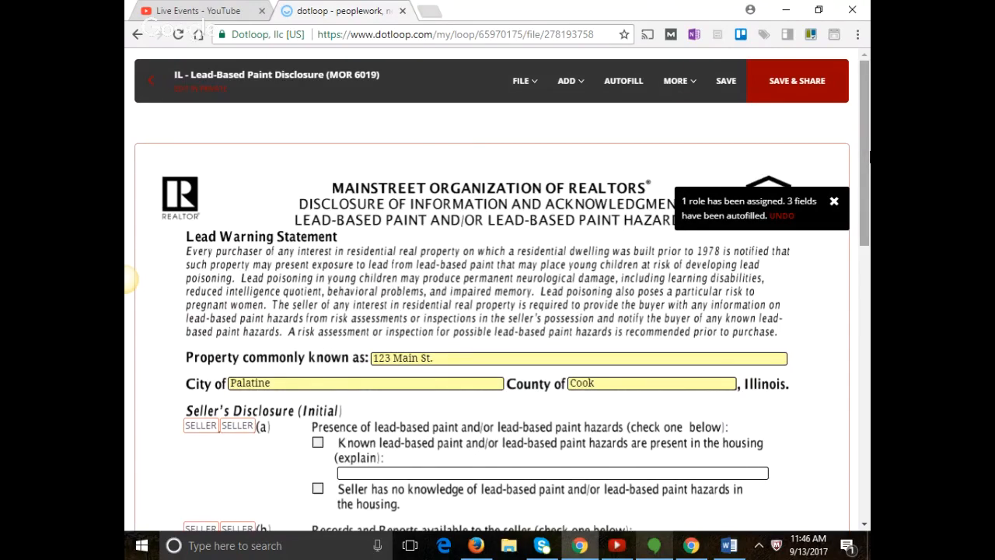
scroll(128, 278, "down", 10)
scroll(128, 278, "up", 2)
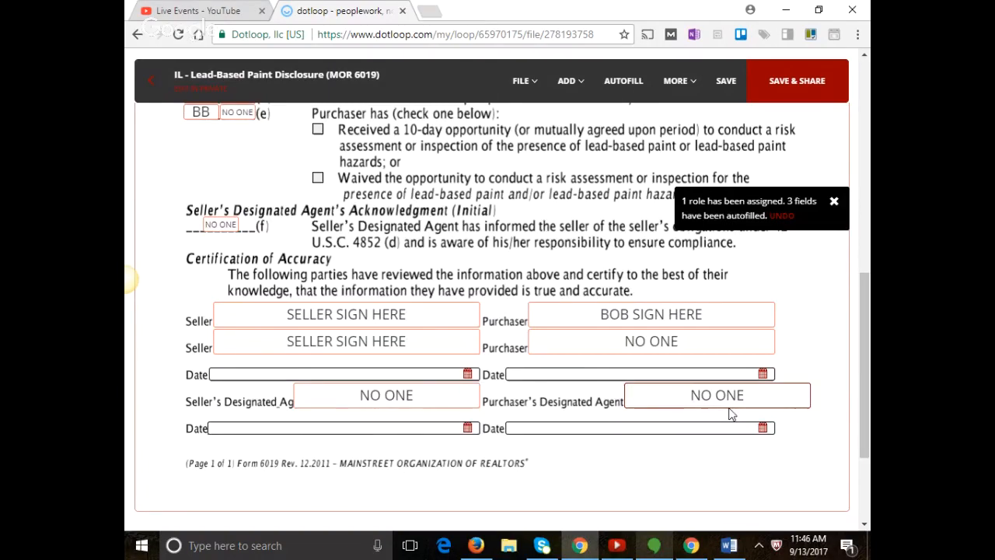
Set the first Purchaser signature field on the disclosure to be assigned to NO ONE.
scroll(729, 403, "up", 1)
scroll(729, 403, "up", 5)
left_click(566, 81)
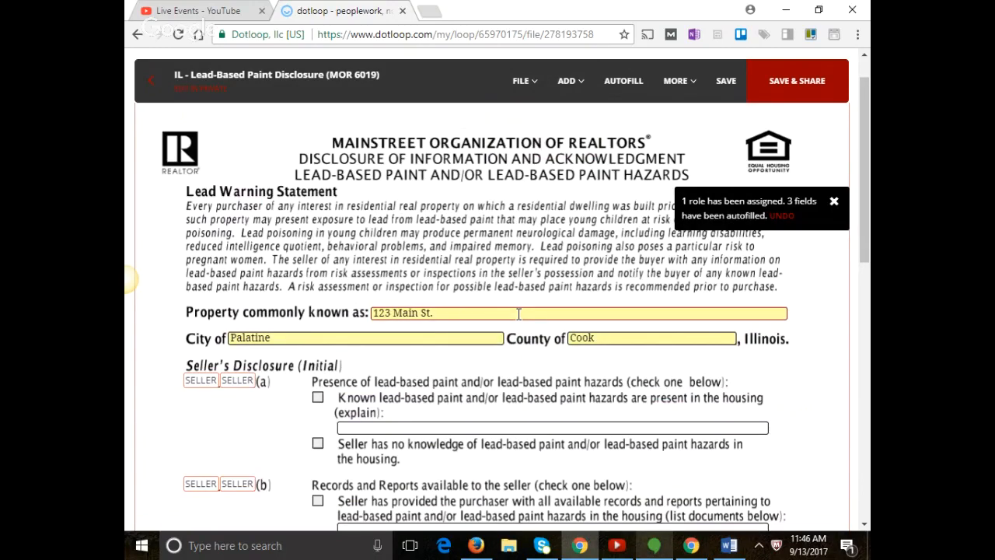
scroll(544, 319, "down", 9)
scroll(633, 329, "up", 2)
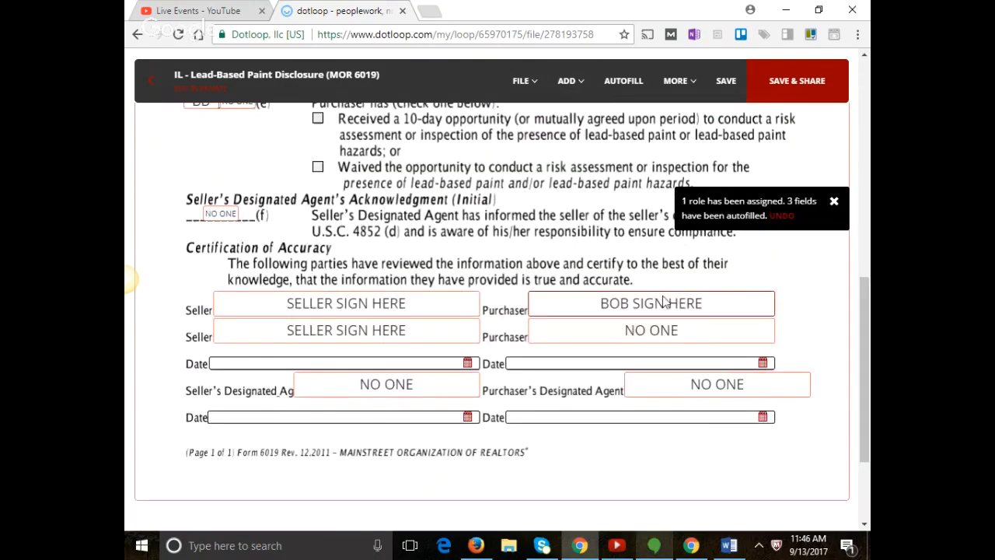
left_click(665, 302)
left_click(277, 125)
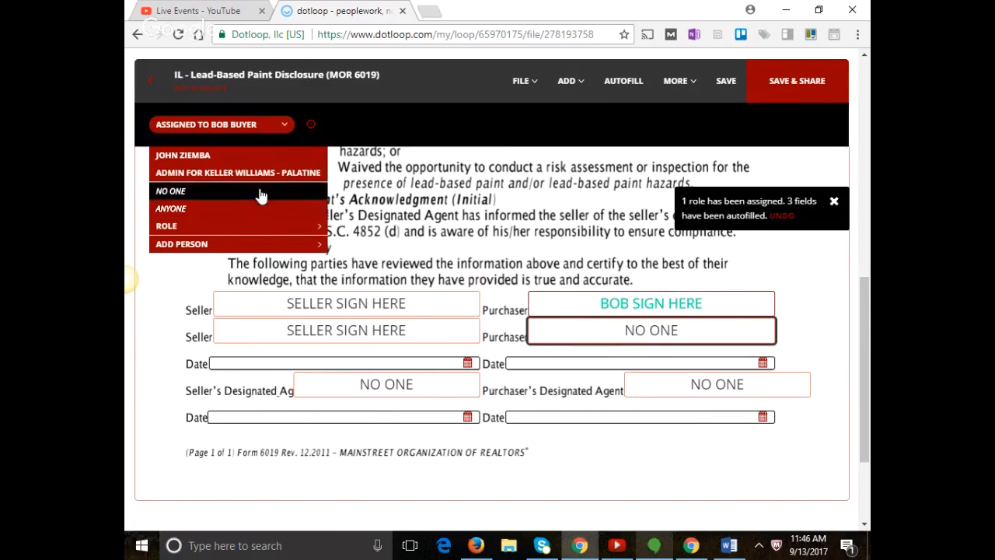
left_click(262, 195)
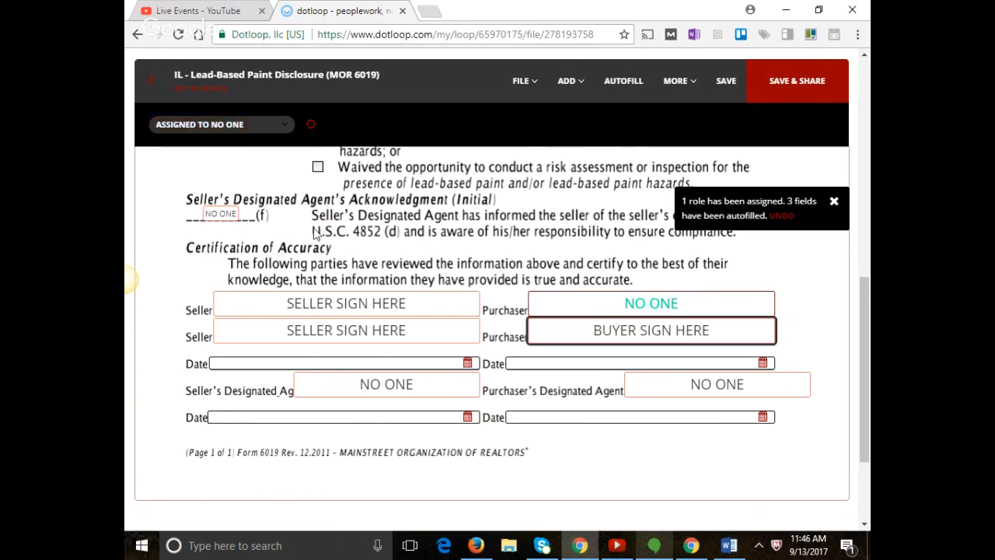
Check the signature's assignee options without changes, then leave the disclosure to reach the save prompt.
left_click(194, 129)
mouse_move(201, 227)
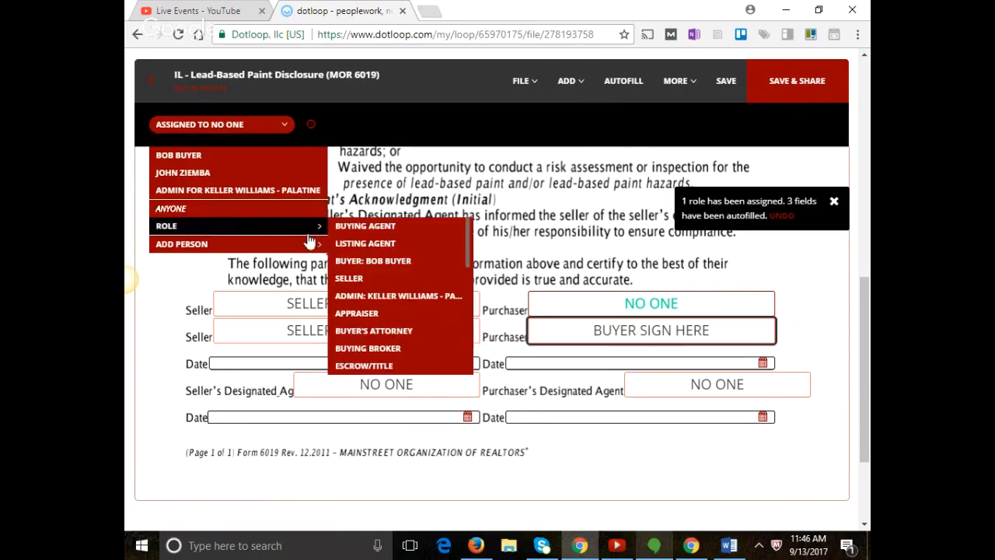
left_click(387, 226)
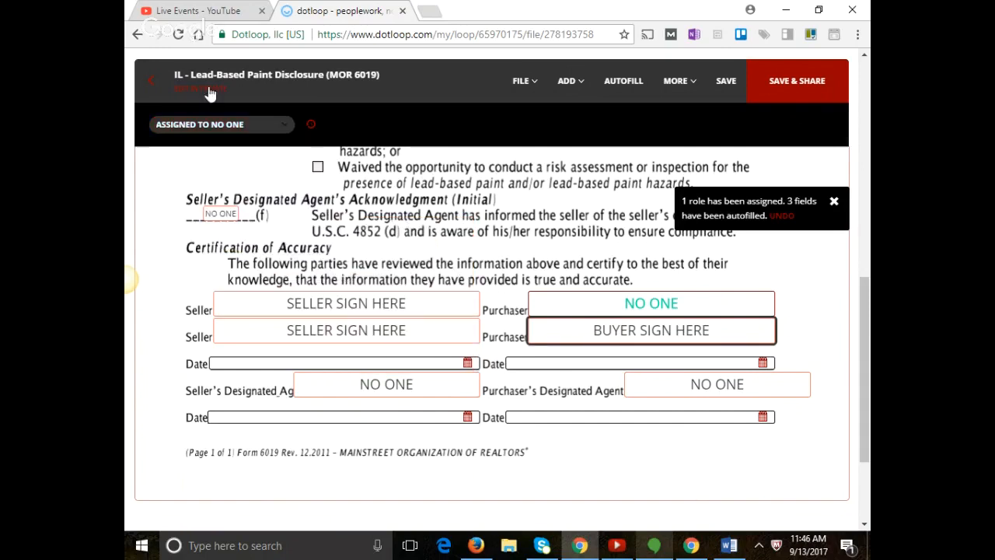
left_click(151, 84)
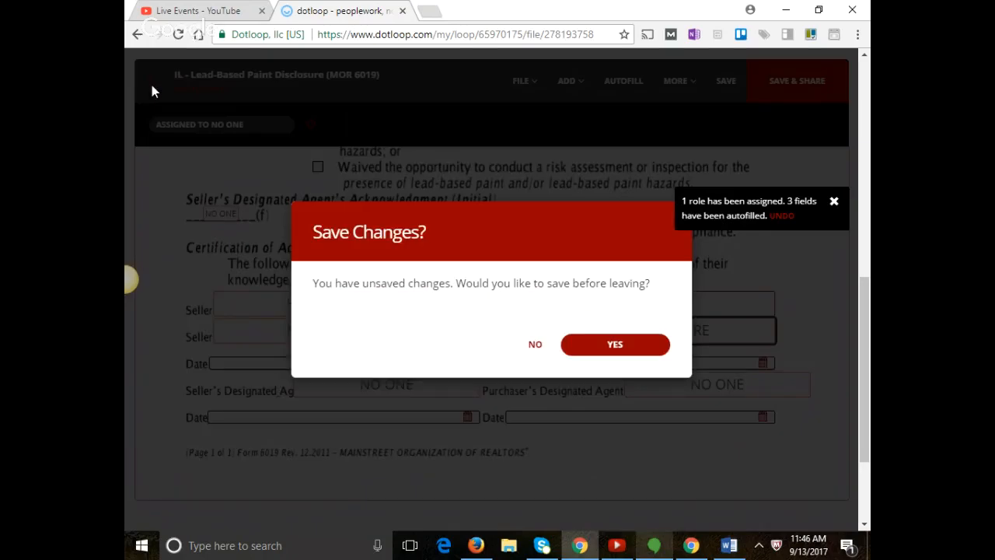
Discard the signature changes without sharing, then reopen the Lead-Based Paint Disclosure.
left_click(563, 339)
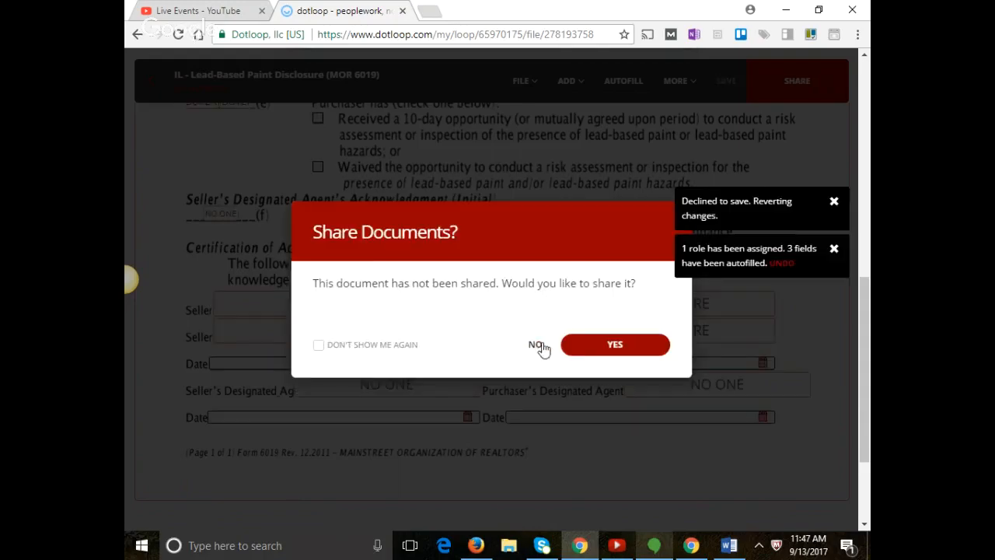
left_click(539, 345)
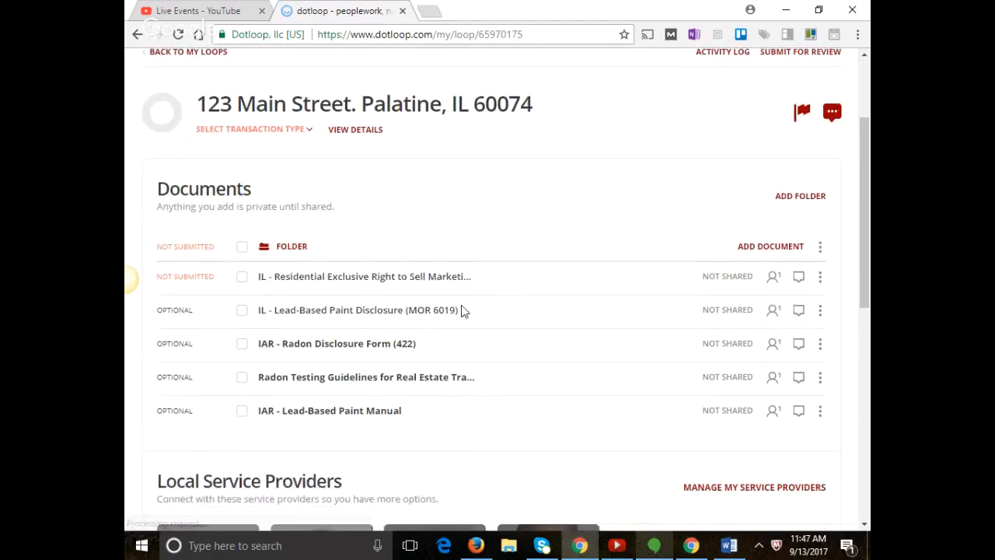
left_click(352, 315)
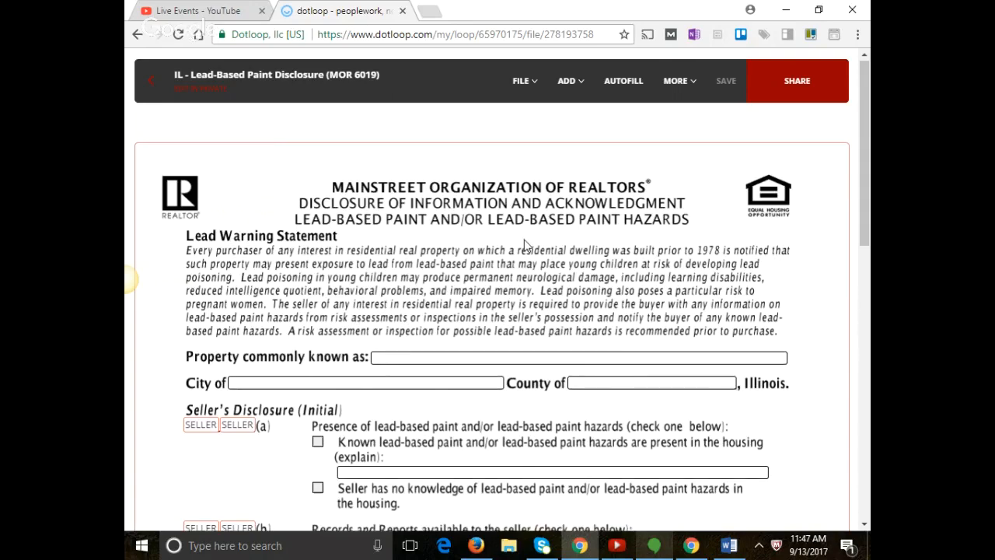
scroll(524, 240, "down", 10)
scroll(516, 269, "up", 2)
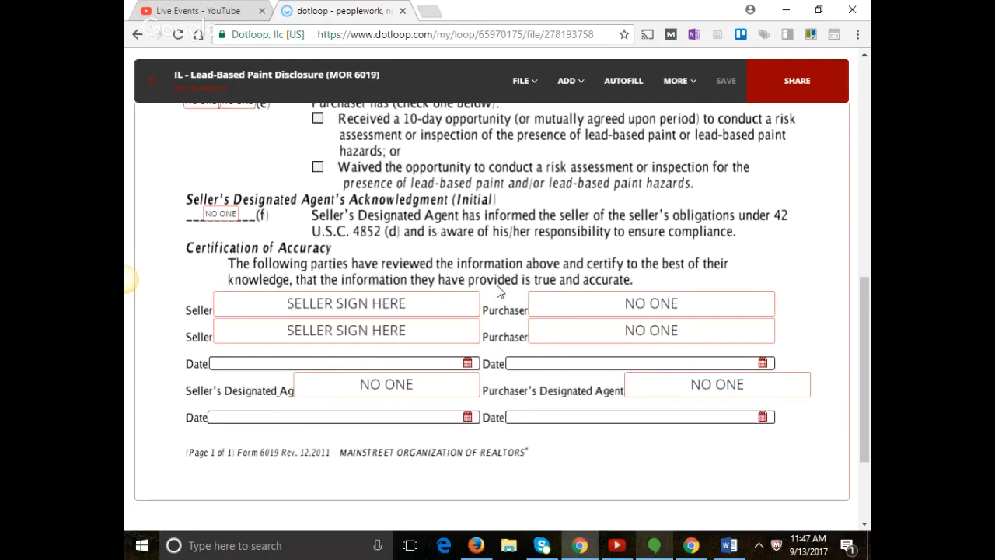
Assign the Seller's Designated Agent signature field on the disclosure to yourself.
left_click(451, 305)
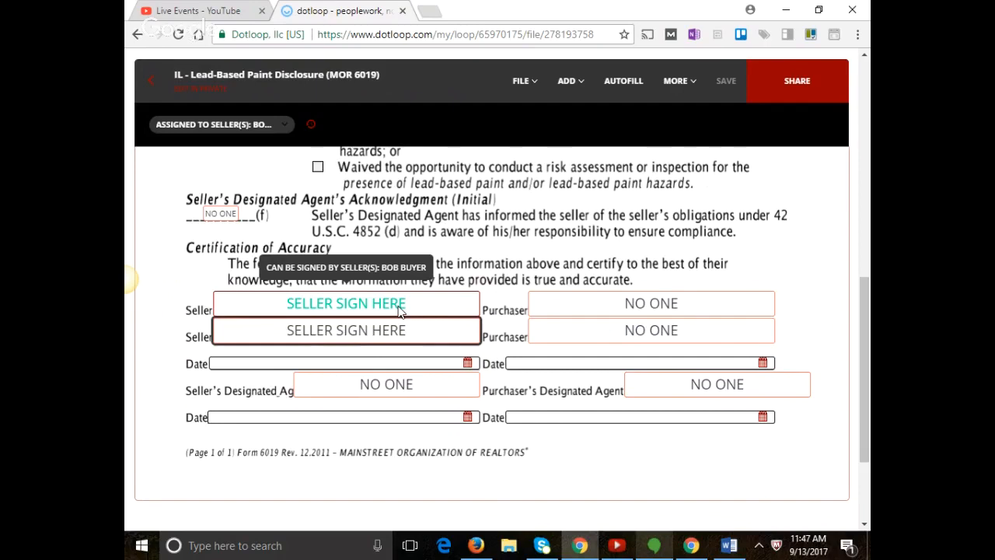
left_click(358, 378)
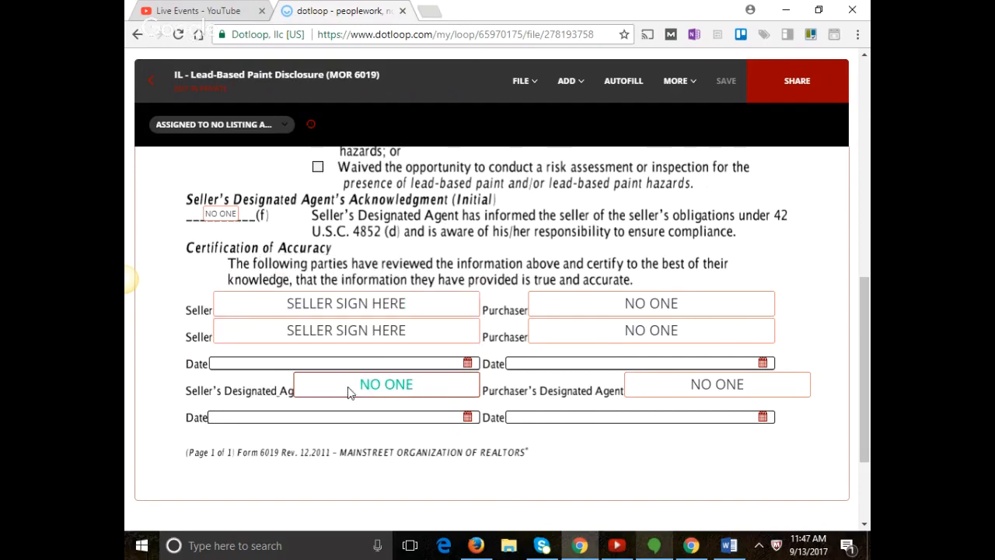
left_click(272, 125)
left_click(208, 175)
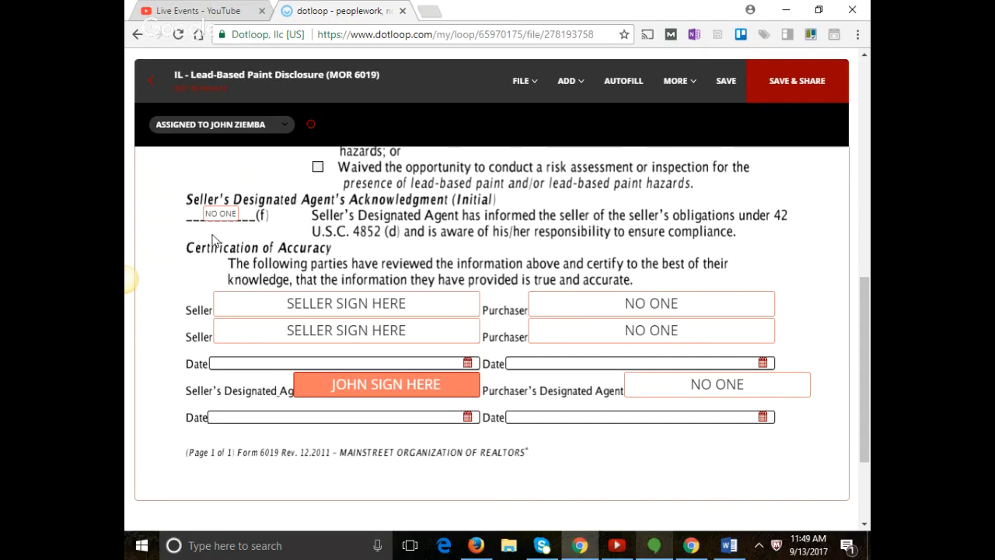
Exit the disclosure declining both saving and sharing, then scroll the loop's document list.
left_click(147, 75)
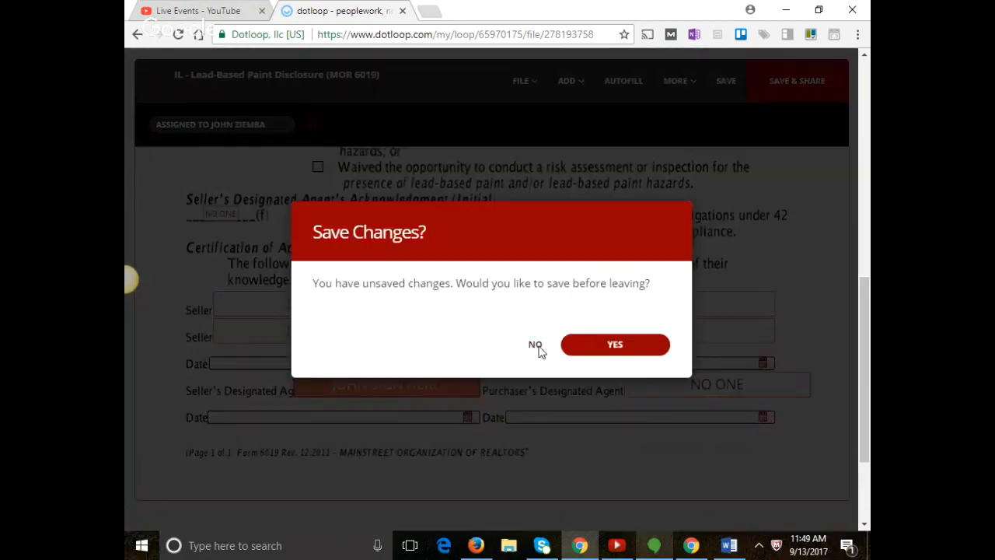
left_click(536, 345)
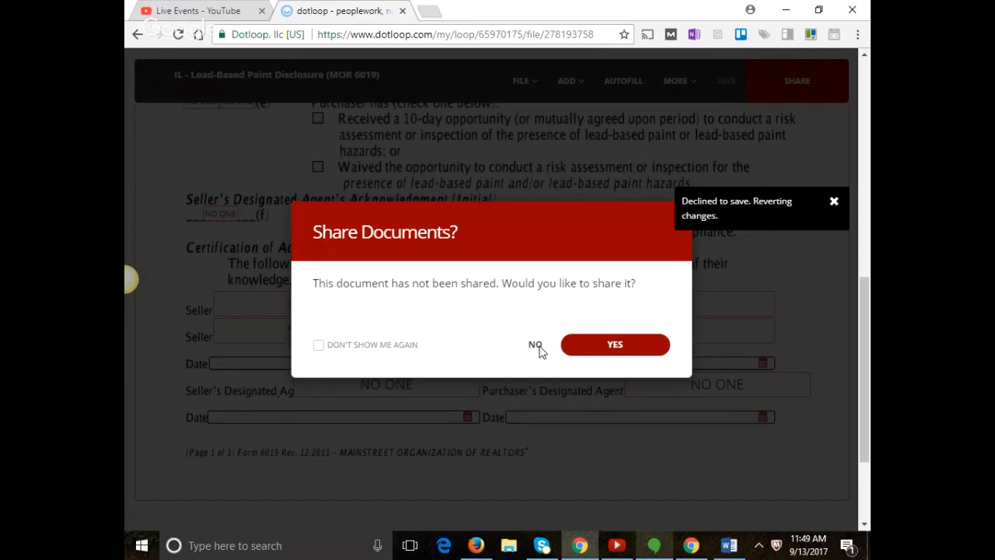
left_click(537, 345)
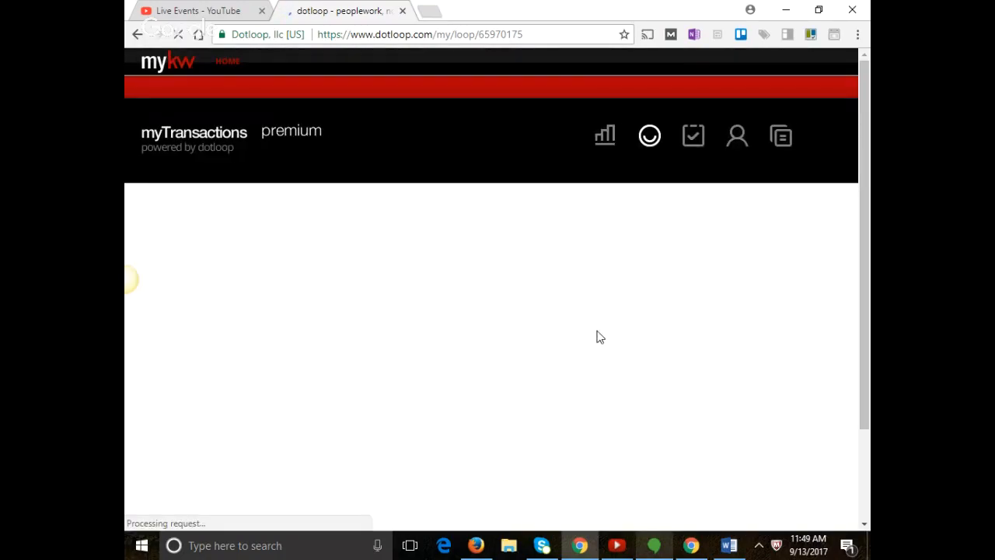
scroll(615, 350, "down", 4)
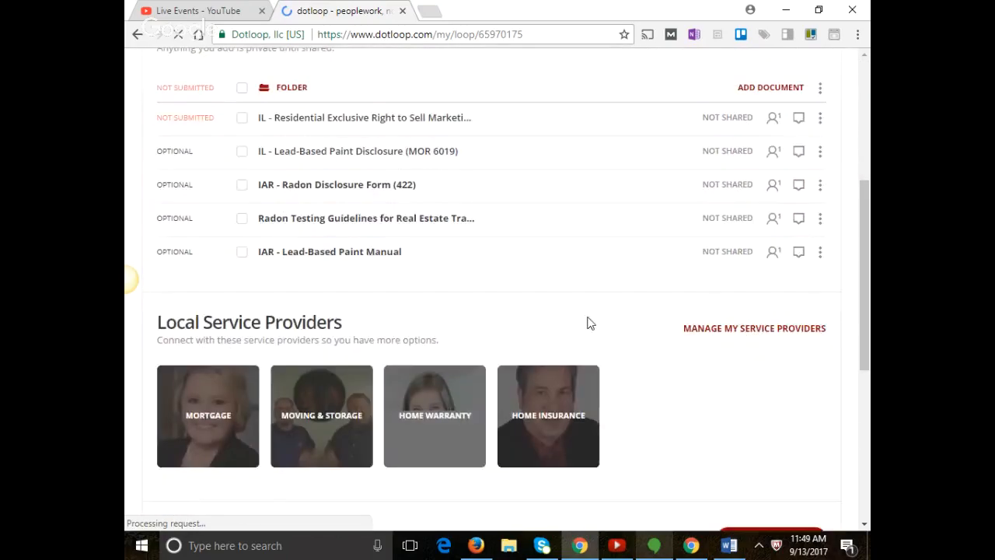
scroll(589, 322, "down", 5)
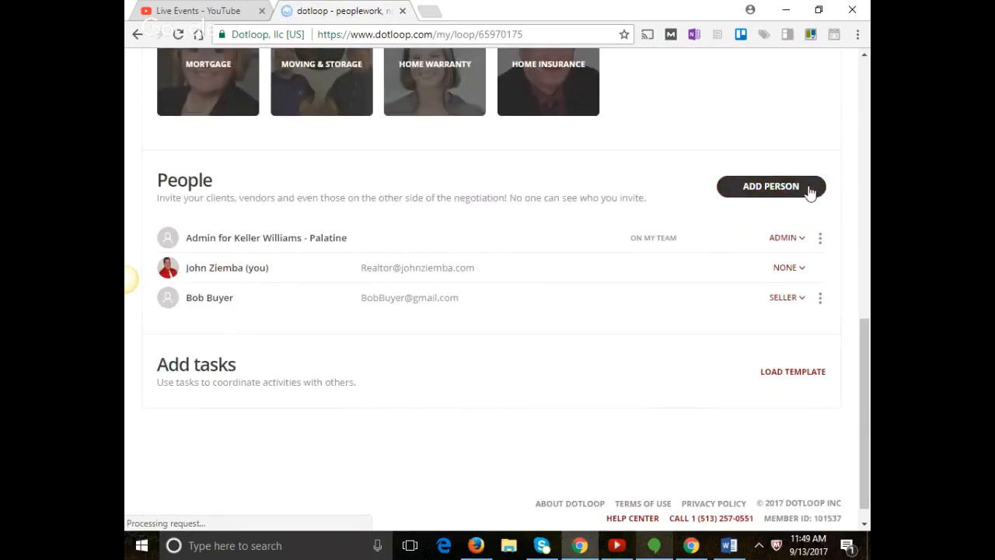
Add the broker from saved contacts to the 123 Main Street loop with the Managing Broker role.
left_click(810, 189)
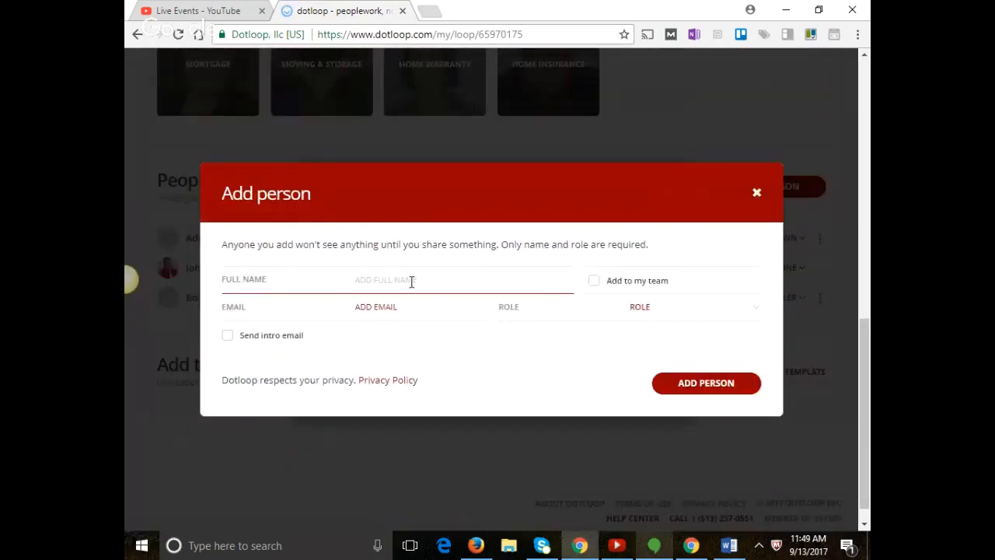
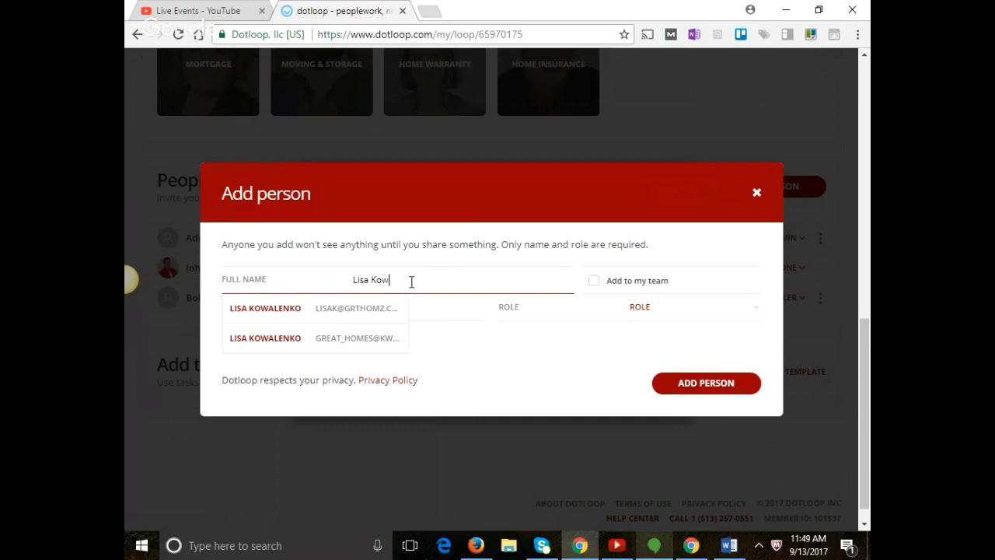
left_click(368, 338)
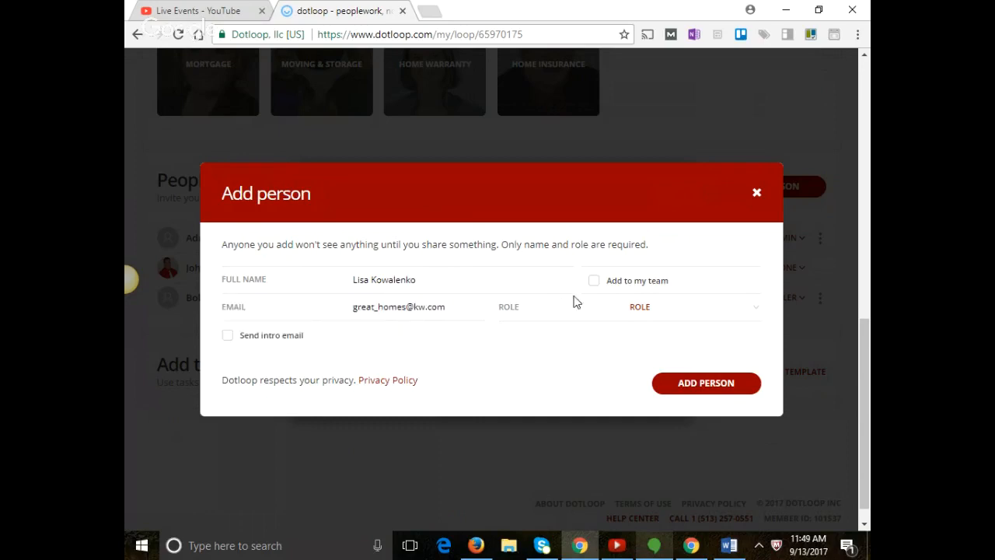
left_click(636, 312)
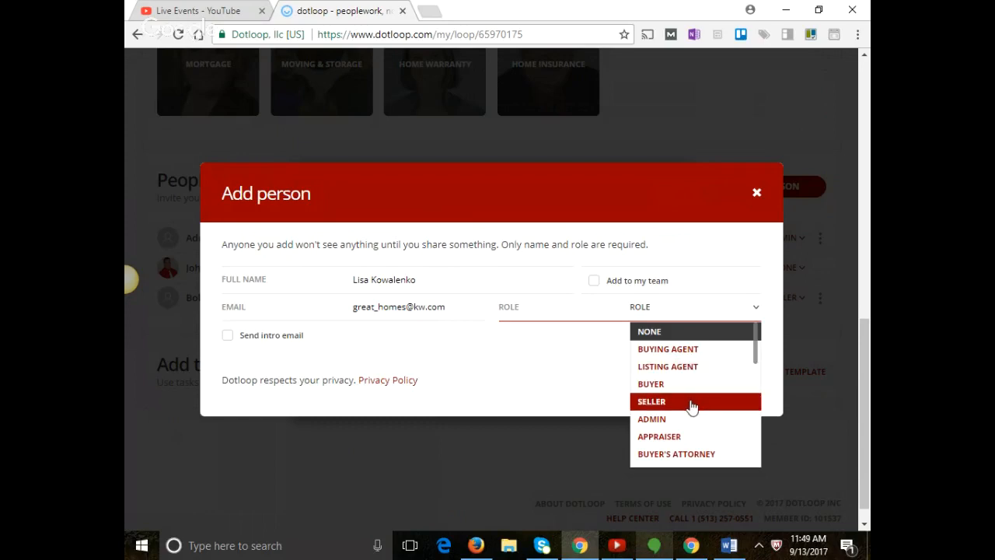
scroll(694, 405, "down", 5)
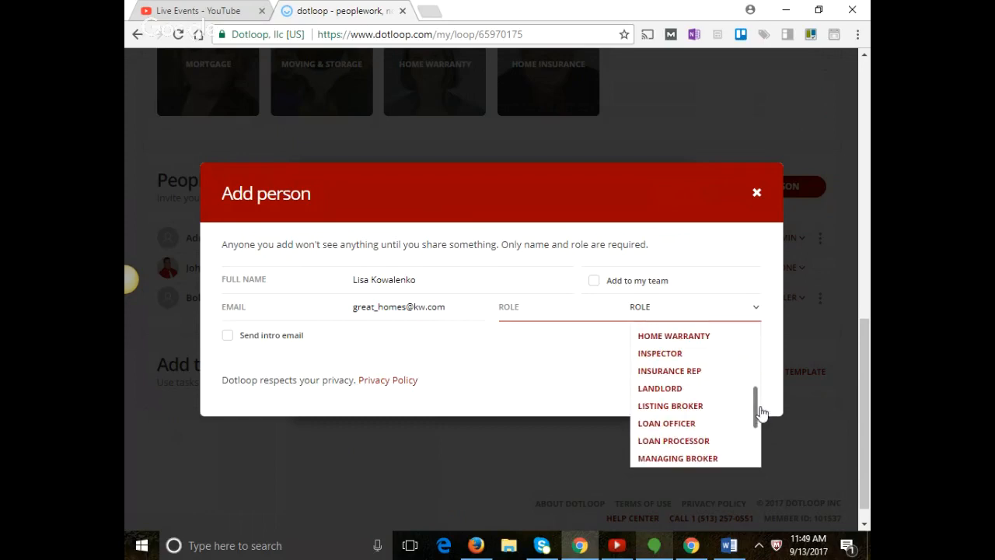
left_click(720, 459)
scroll(721, 459, "down", 1)
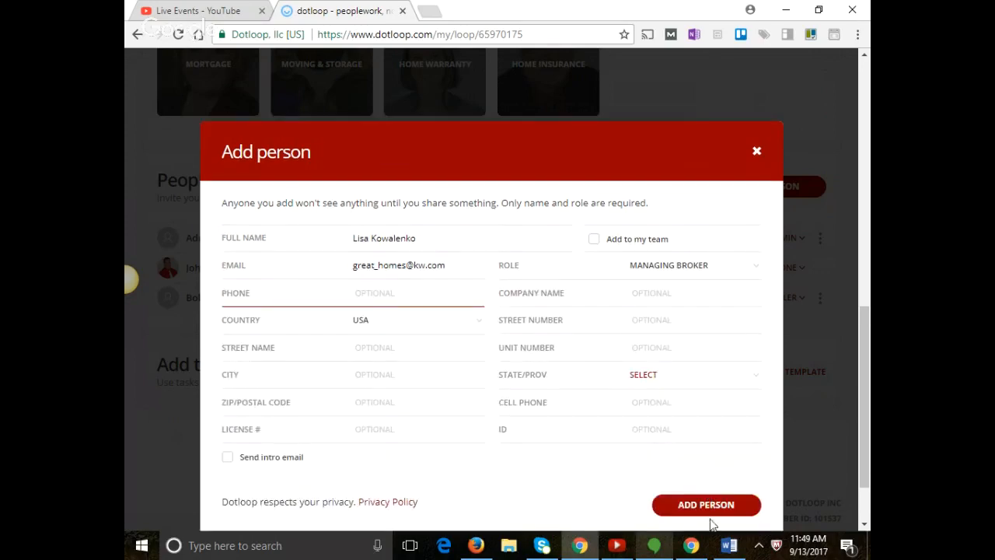
left_click(710, 504)
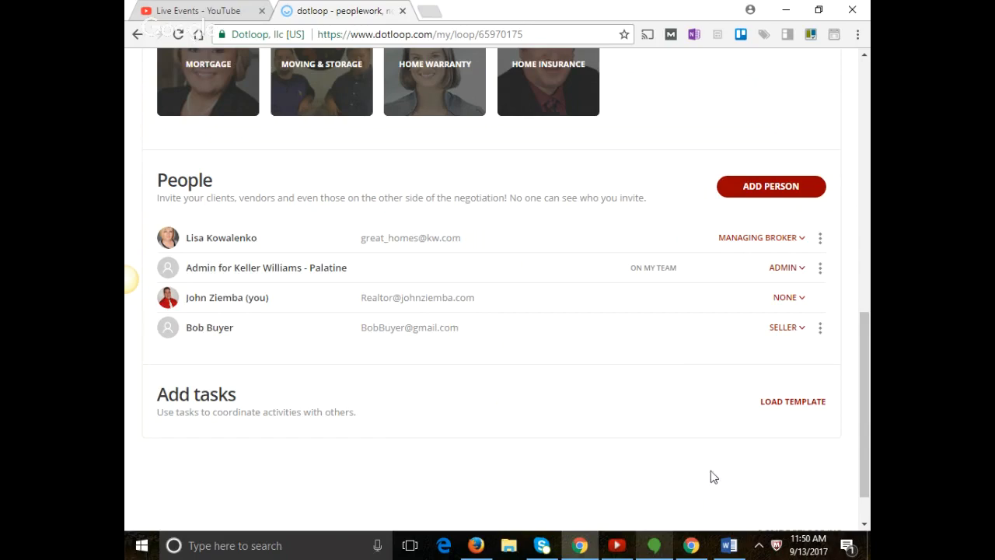
Stop the Hangouts On Air live broadcast.
left_click(657, 547)
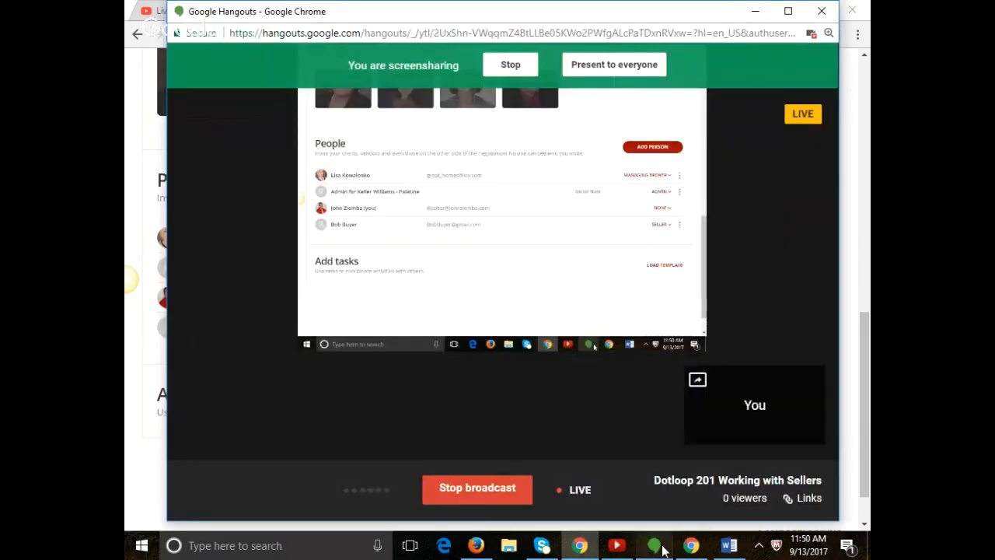
left_click(482, 491)
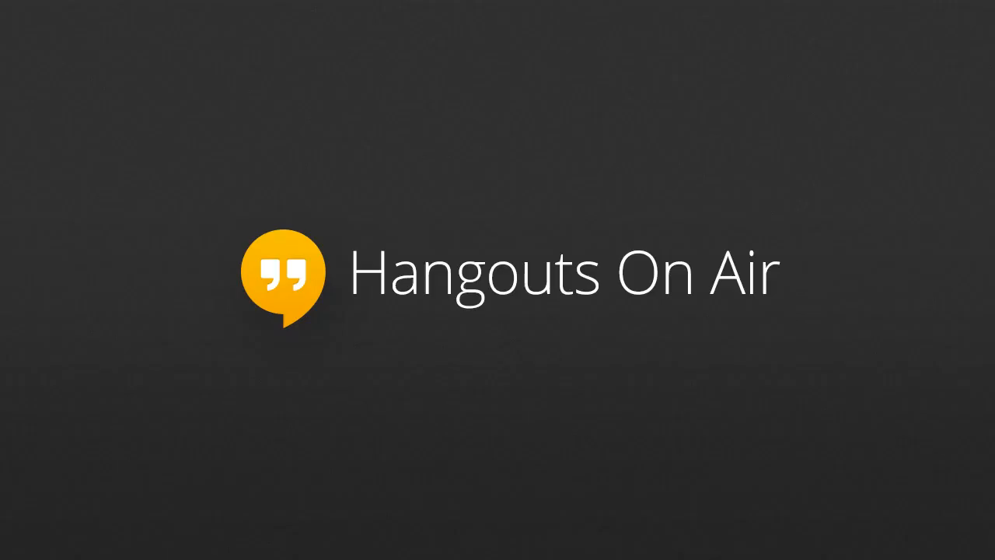